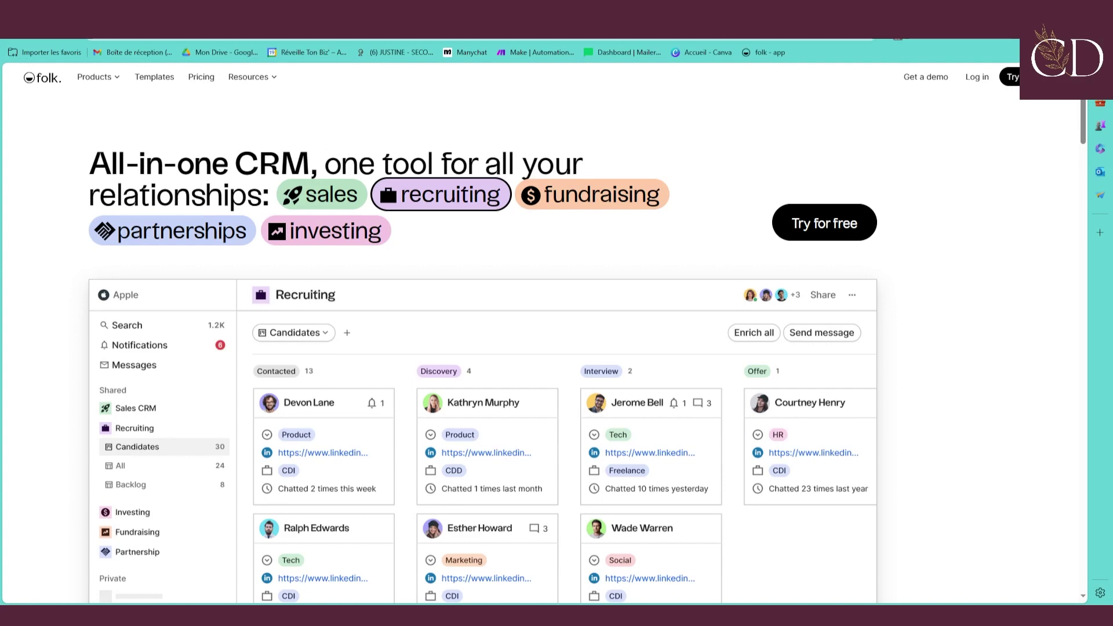
# Preview the sales, recruiting, partnerships and investing use cases in the homepage's CRM demo
pyautogui.click(346, 202)
pyautogui.click(418, 199)
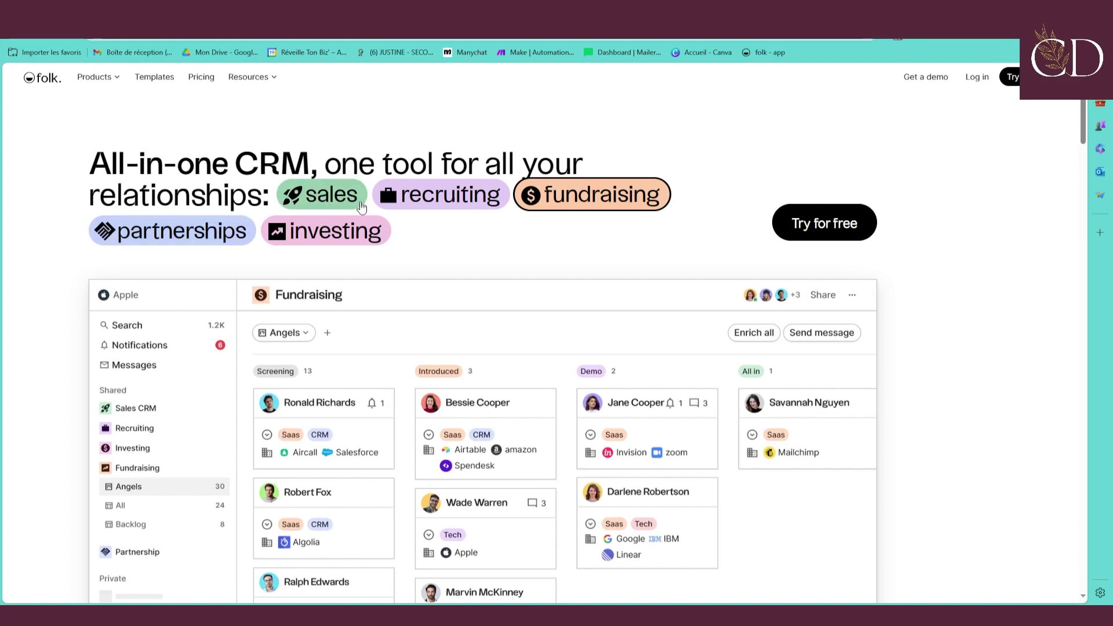
pyautogui.click(342, 210)
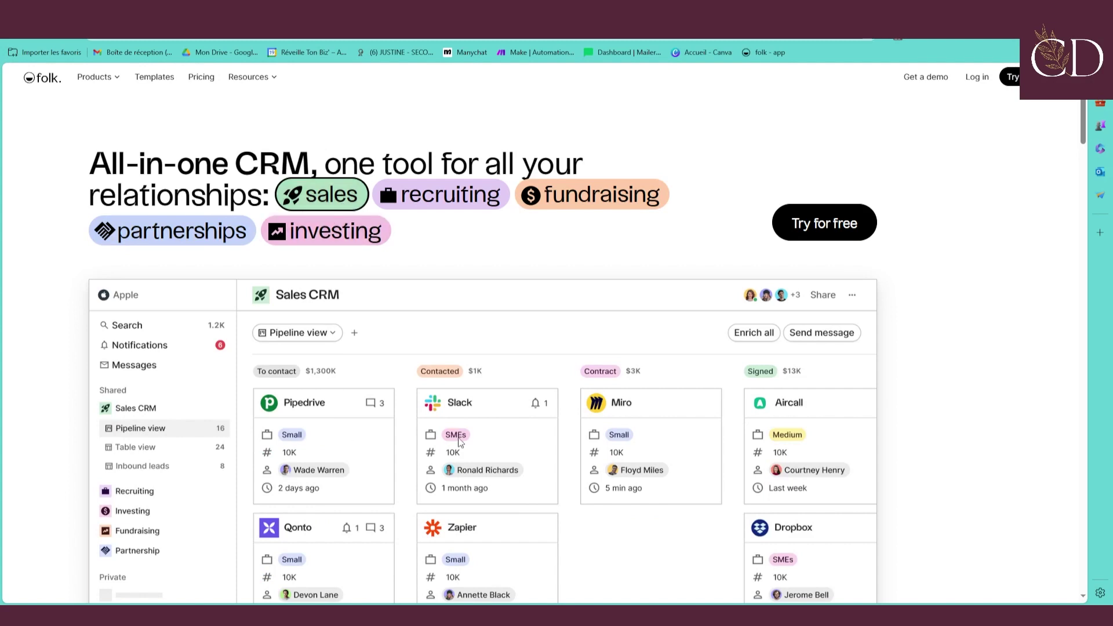
pyautogui.click(461, 198)
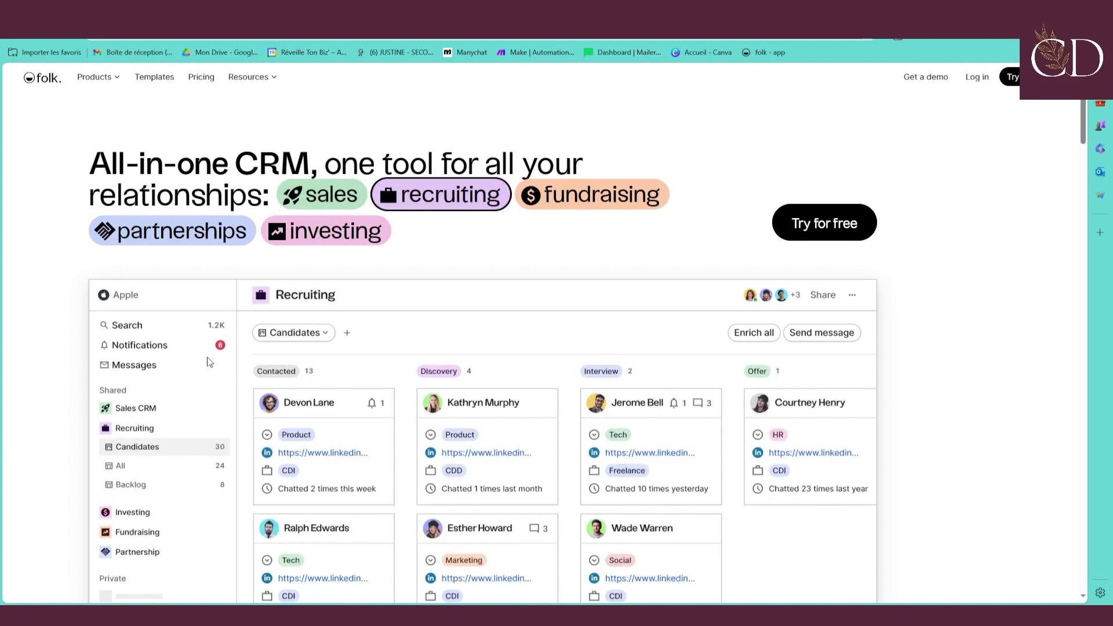
pyautogui.click(167, 239)
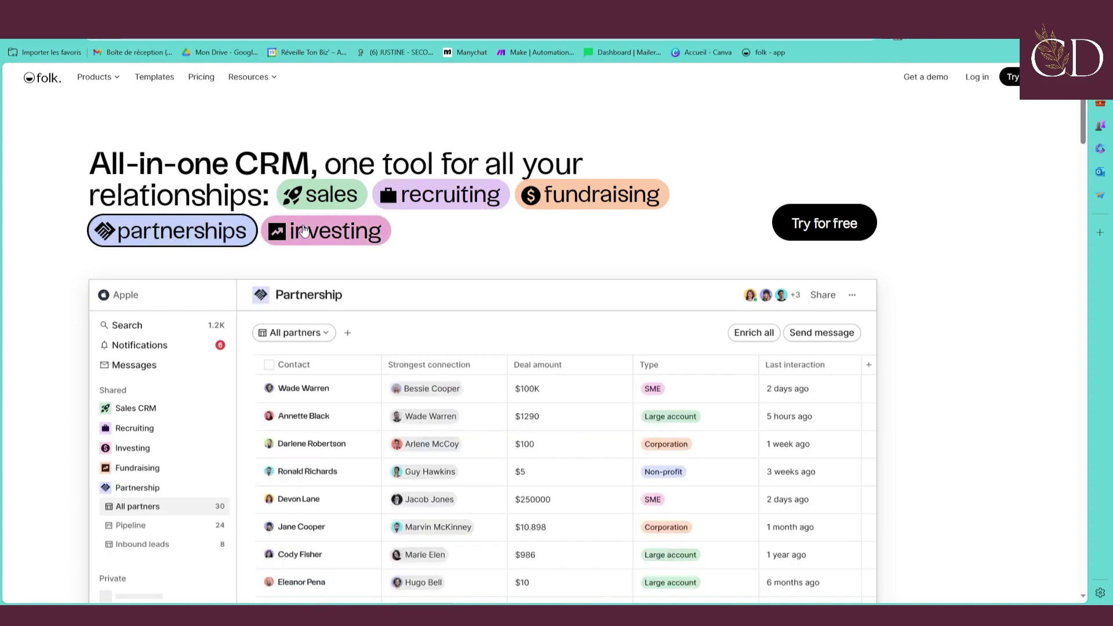
pyautogui.click(322, 232)
# Examine the homepage's feature sections, from the CRM needs overview through prospecting and email outreach to integrations and testimonials
pyautogui.scroll(-8, 316, 300)
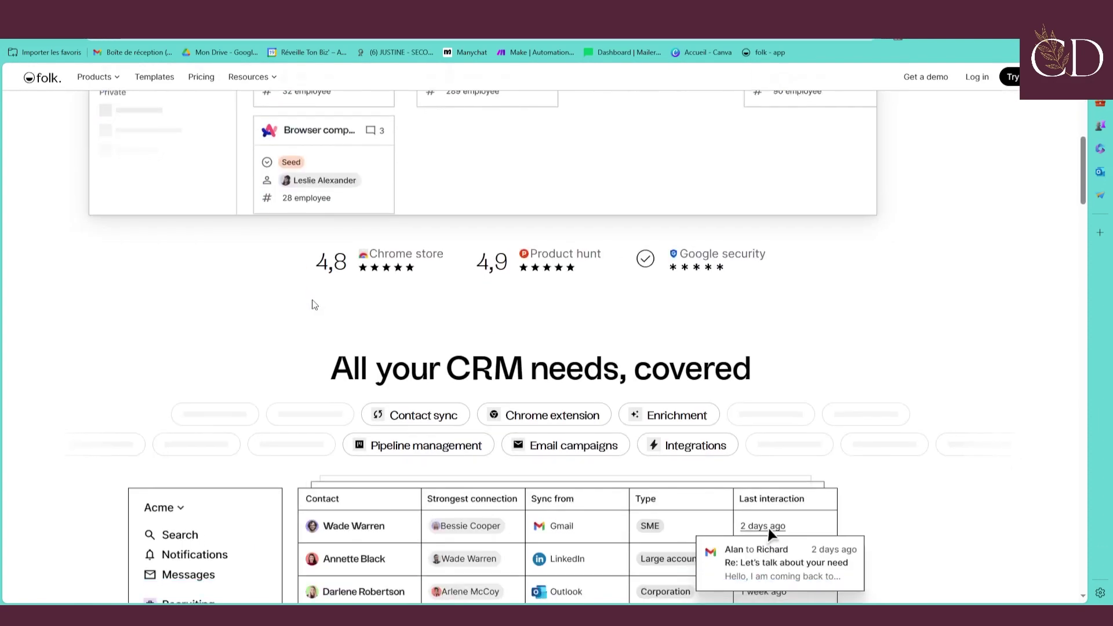
pyautogui.scroll(-3, 314, 301)
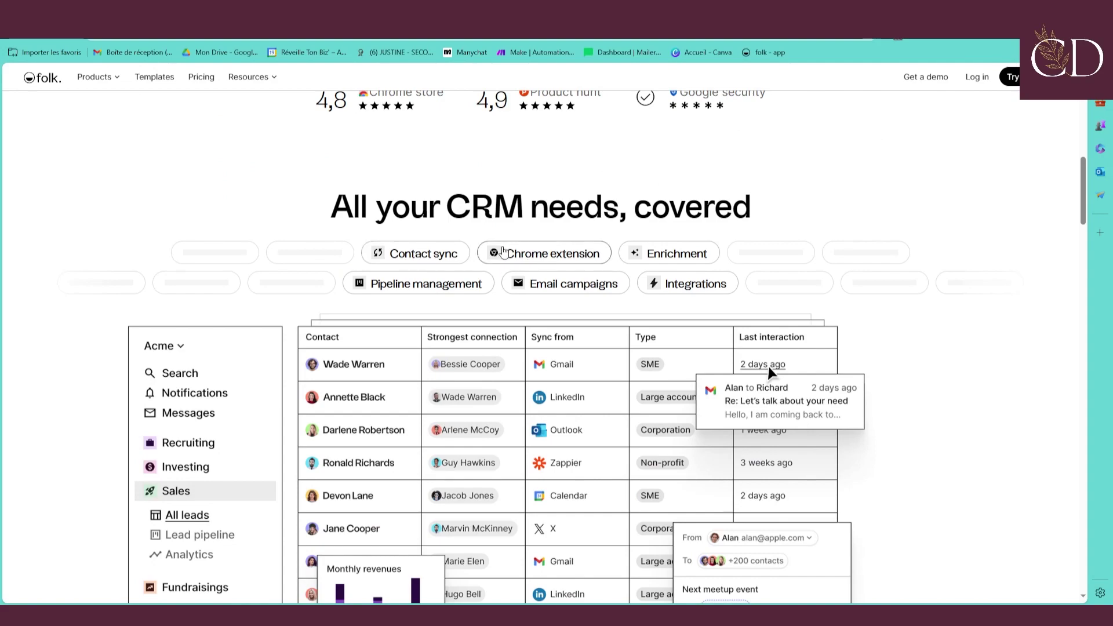
pyautogui.scroll(-15, 520, 255)
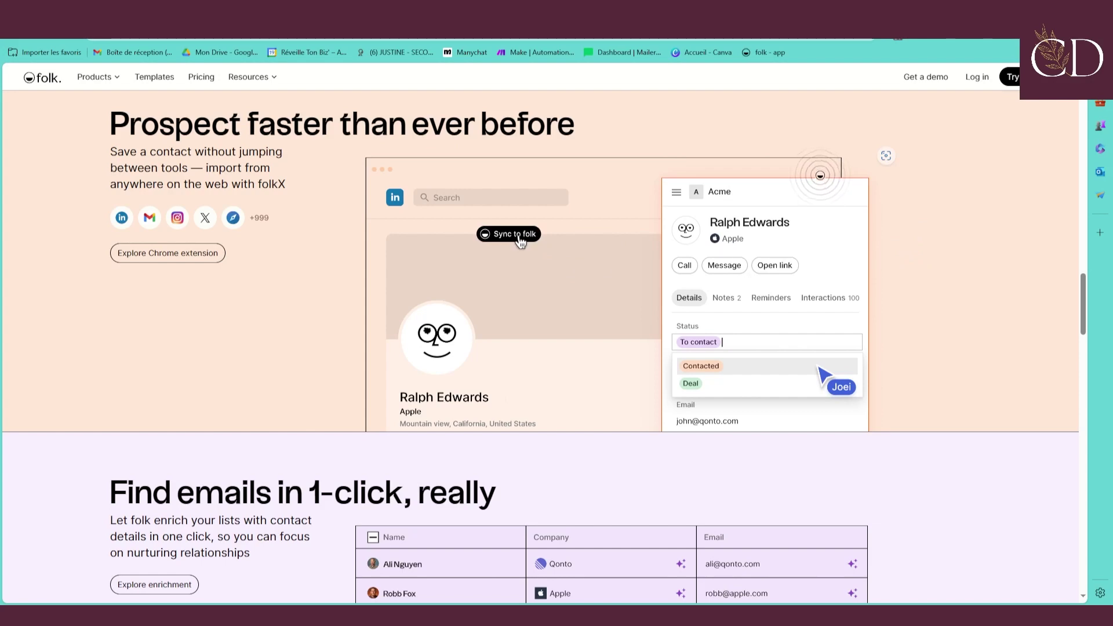
pyautogui.scroll(-2, 522, 240)
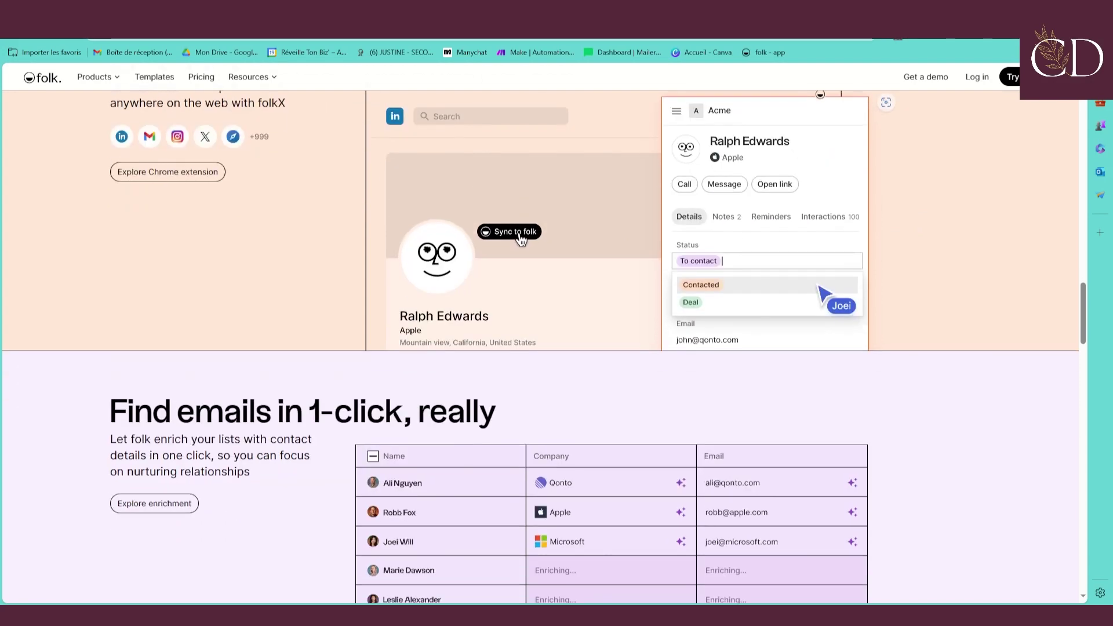
pyautogui.scroll(10, 521, 239)
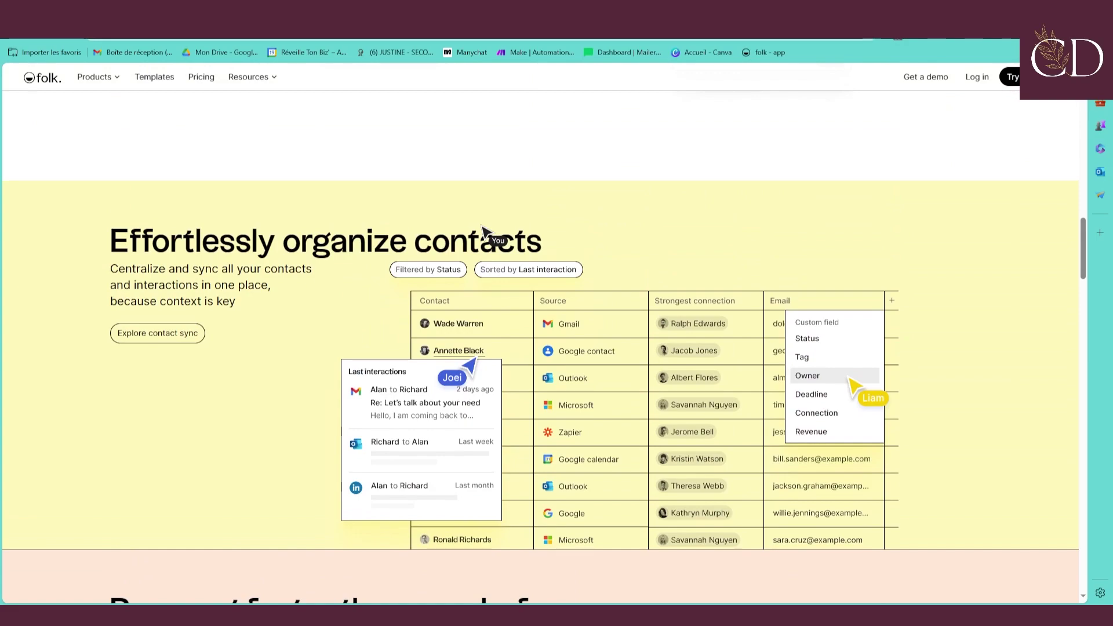
pyautogui.scroll(8, 492, 227)
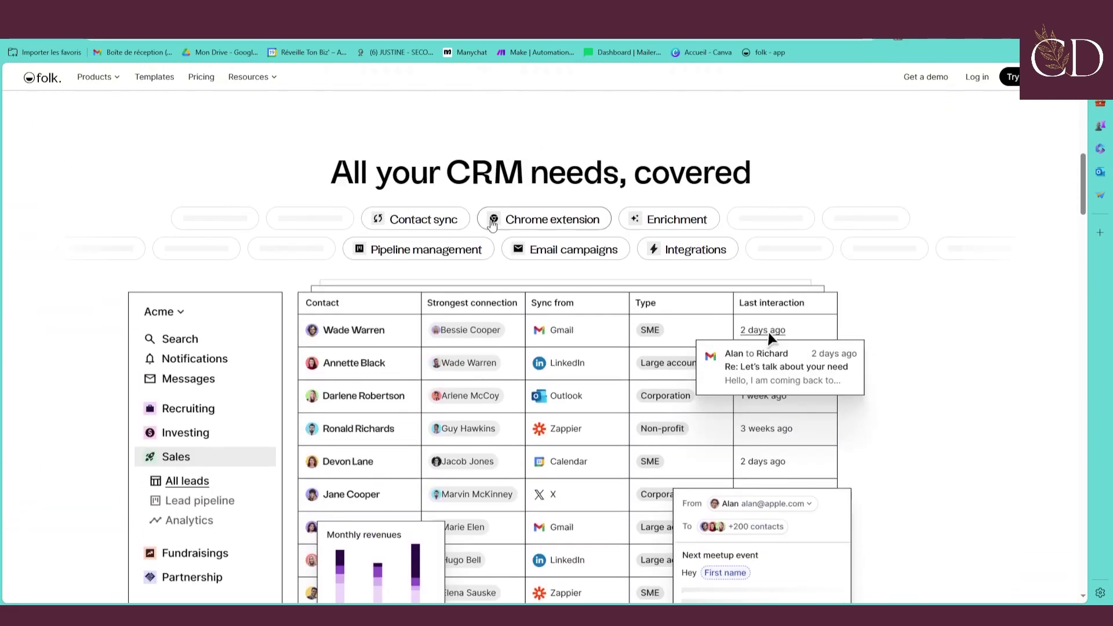
pyautogui.scroll(-10, 492, 225)
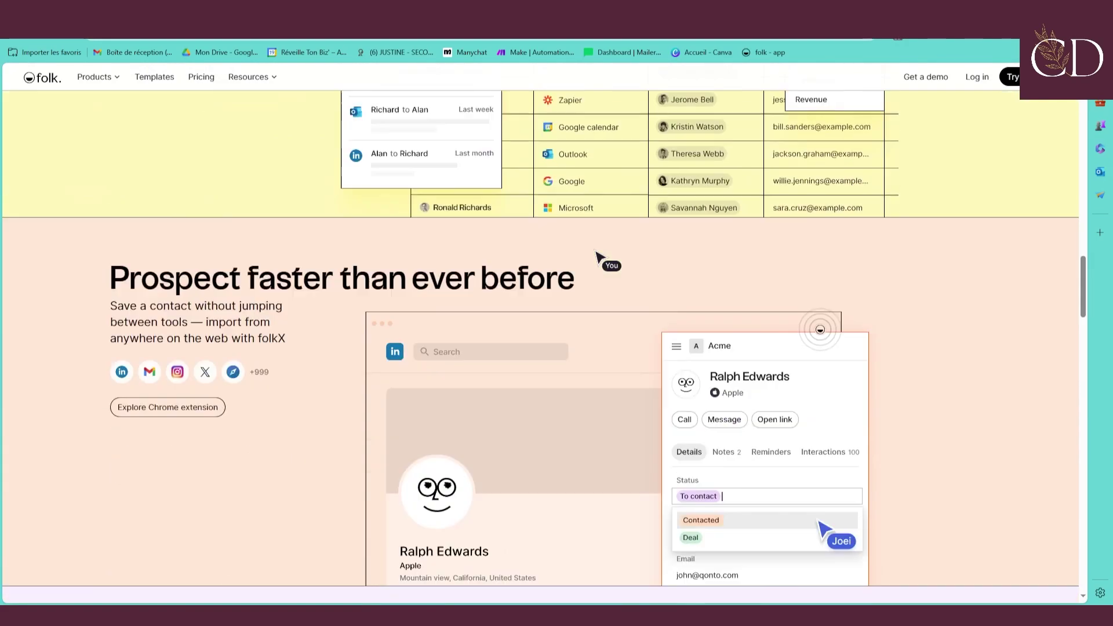
pyautogui.scroll(-10, 597, 255)
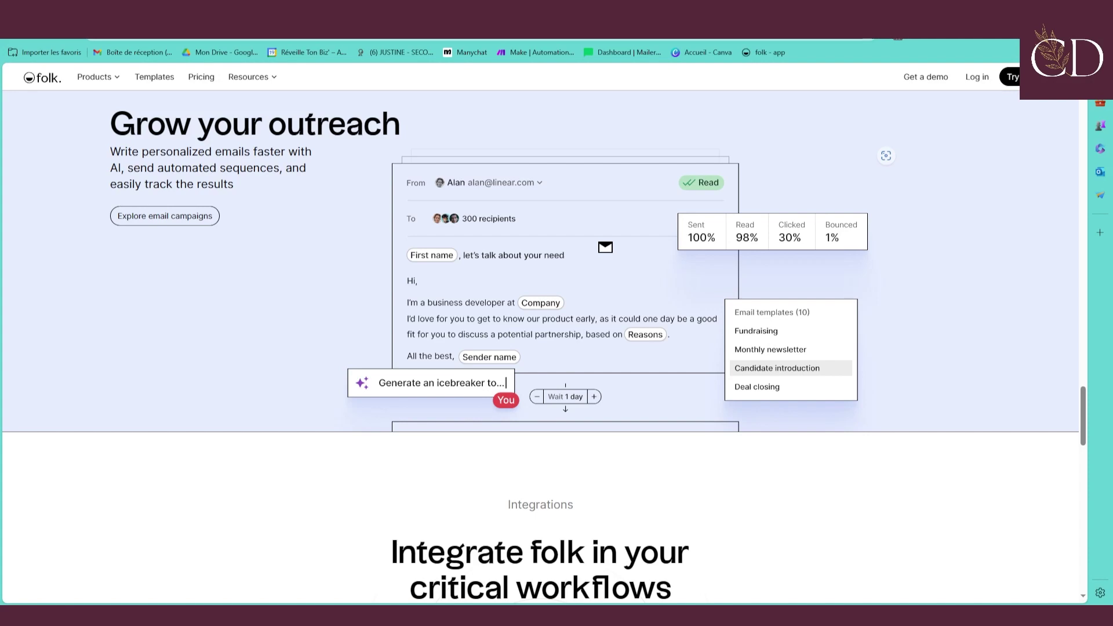
pyautogui.scroll(-5, 541, 217)
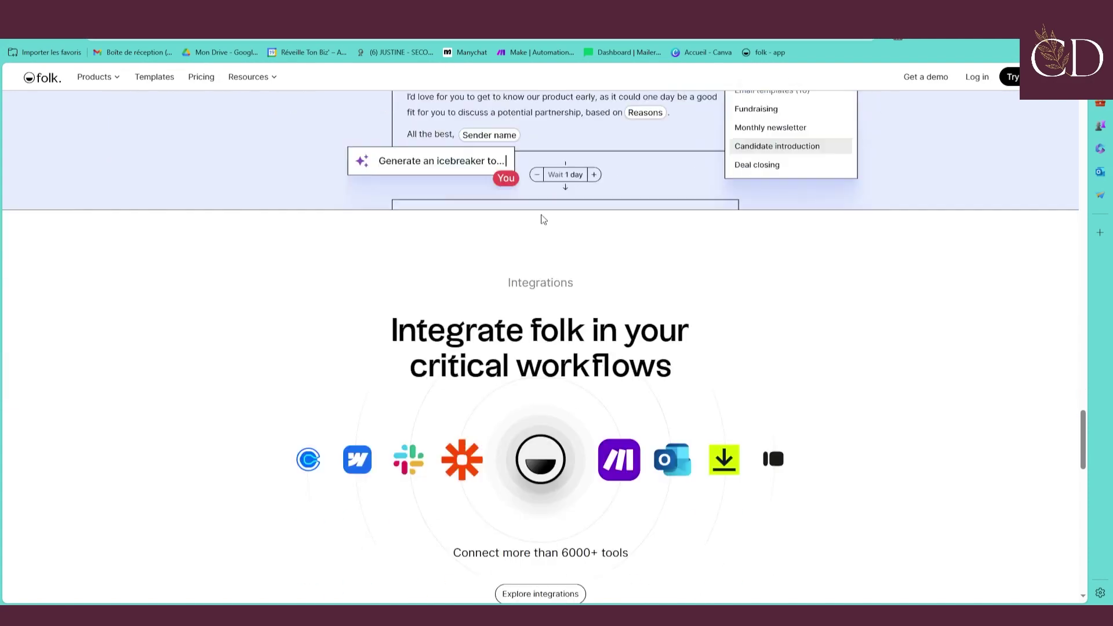
pyautogui.scroll(-4, 540, 213)
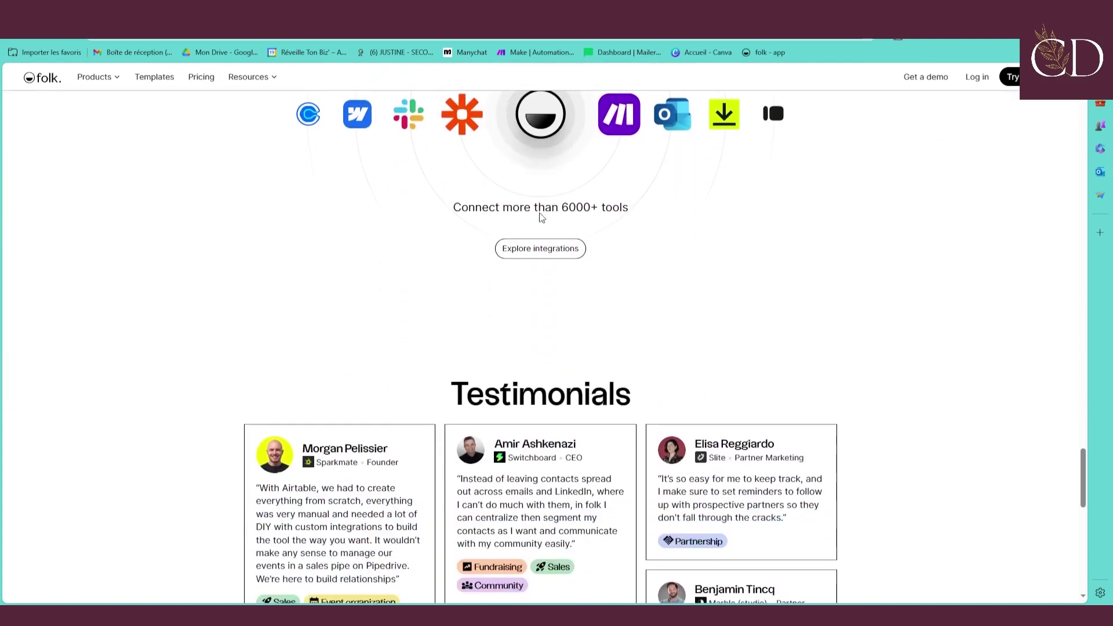
# Review the deal management, prospecting and contact organization sections again, back up to the investing pipeline preview
pyautogui.scroll(1, 538, 216)
pyautogui.scroll(12, 539, 215)
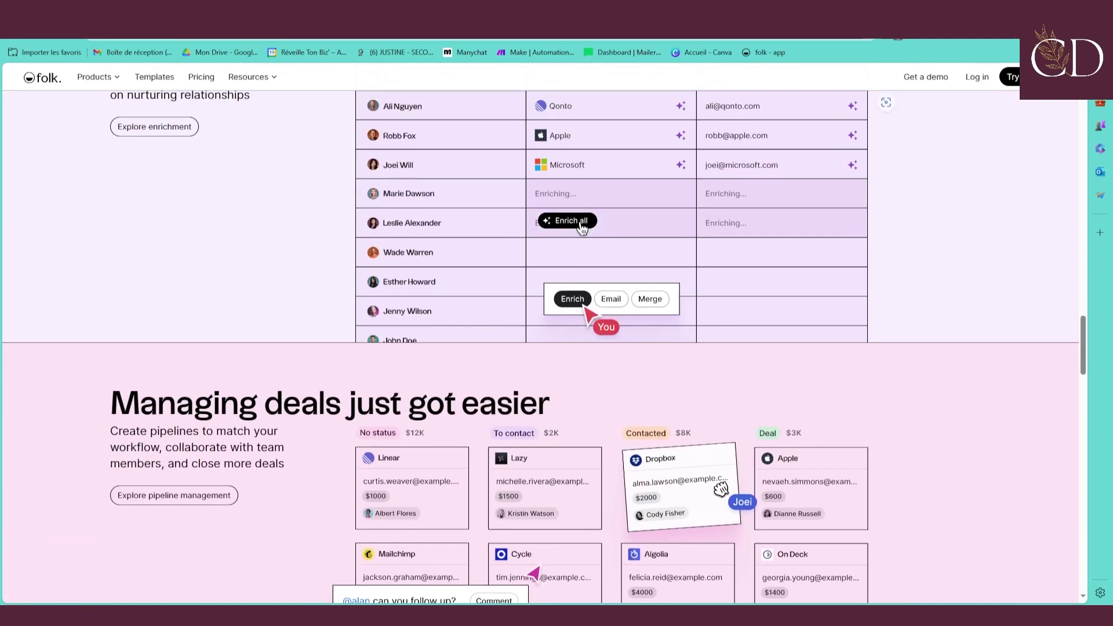
pyautogui.scroll(8, 538, 216)
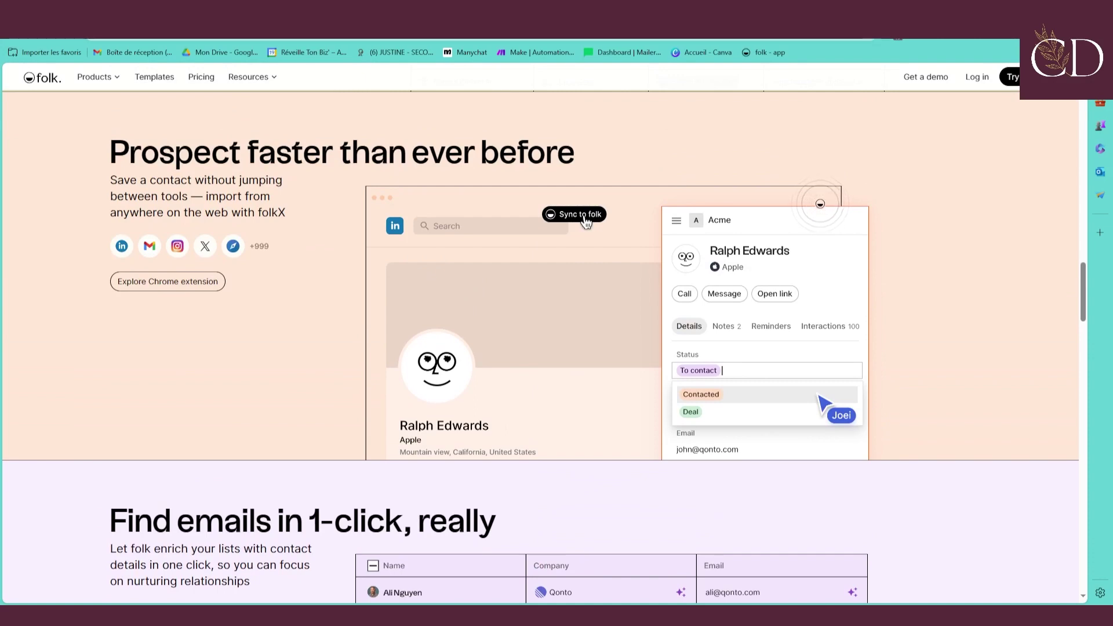
pyautogui.scroll(8, 587, 223)
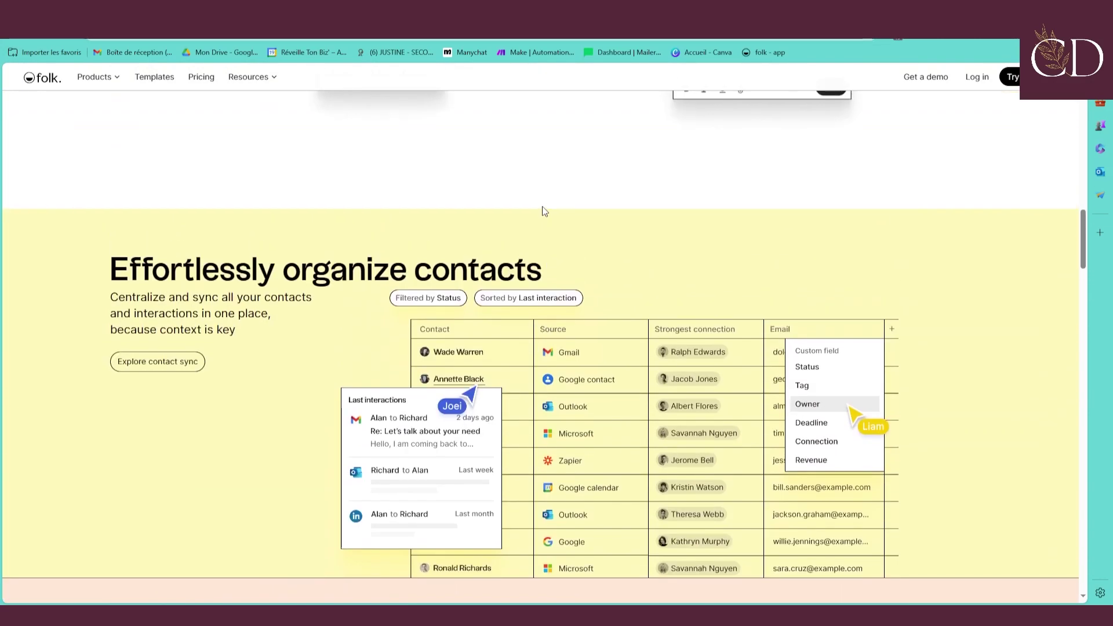
pyautogui.scroll(8, 548, 209)
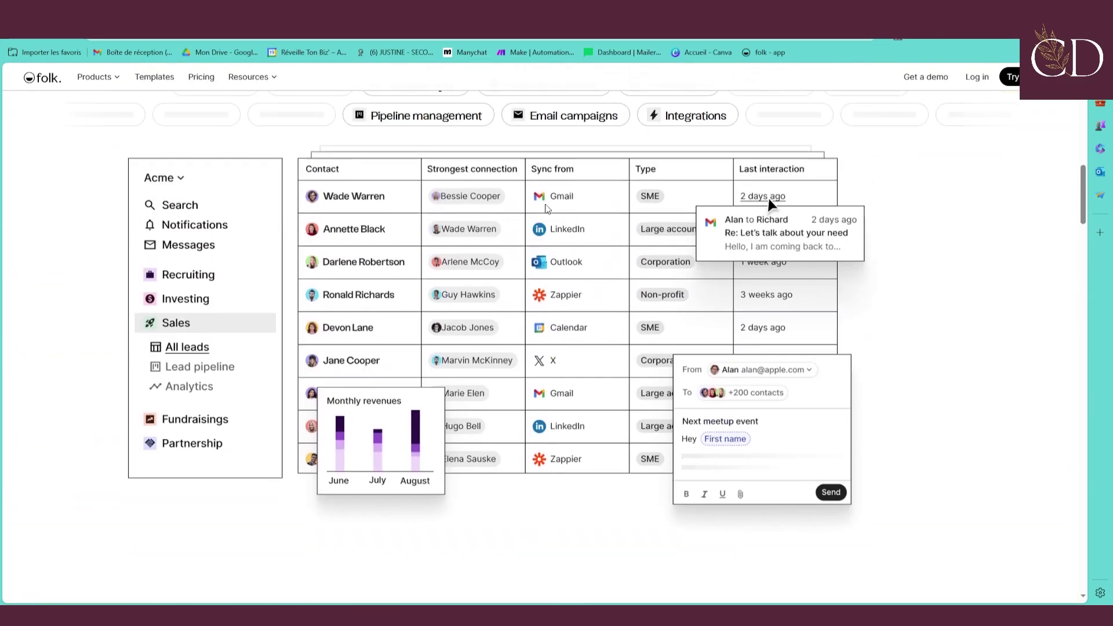
pyautogui.scroll(-1, 547, 209)
pyautogui.scroll(6, 547, 208)
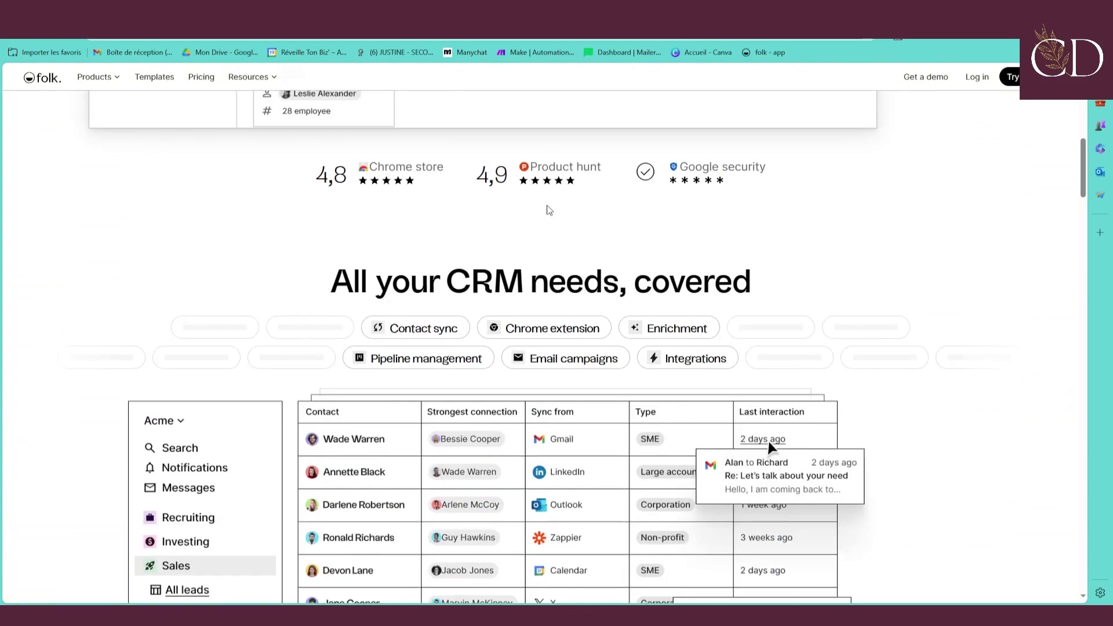
pyautogui.scroll(-1, 549, 206)
pyautogui.scroll(-2, 747, 264)
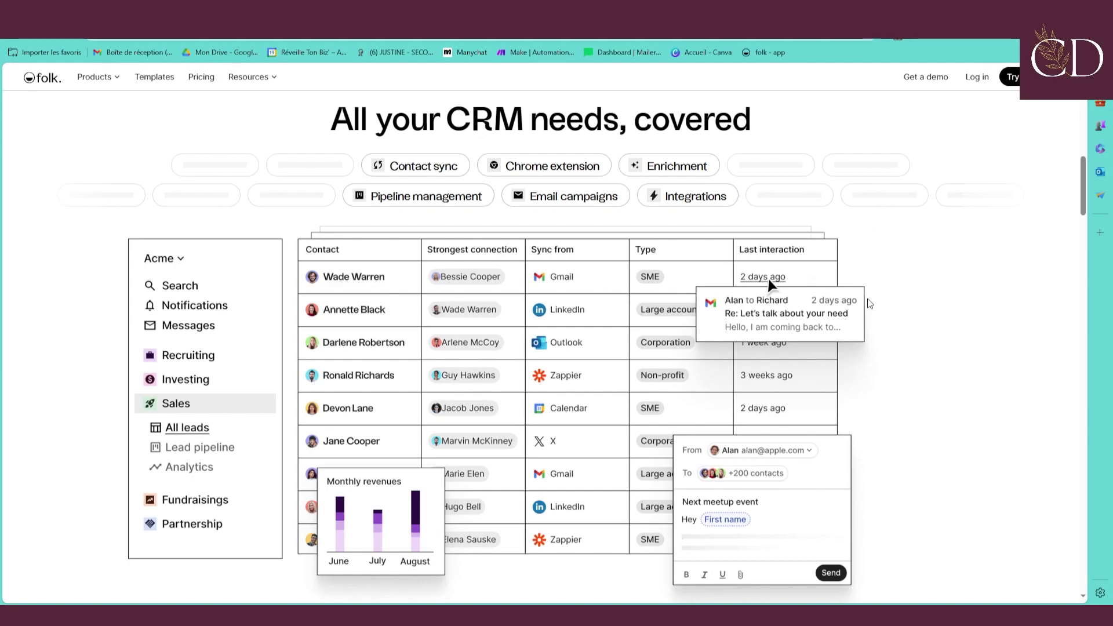
pyautogui.scroll(8, 371, 302)
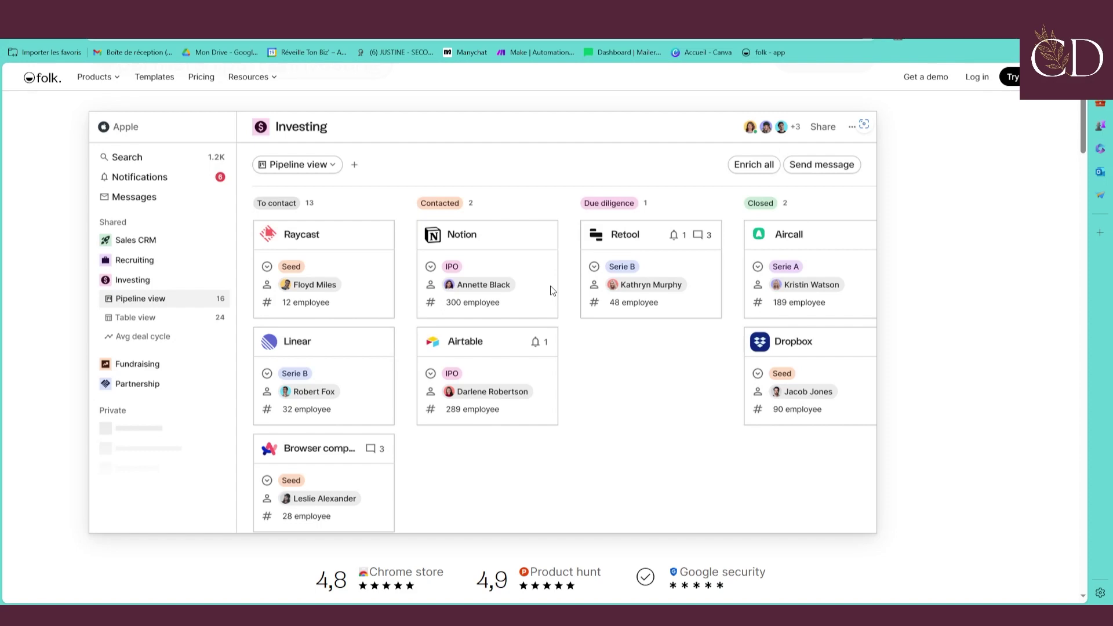
# Open the pricing page and compare the Standard and Premium plans, including the detailed feature table
pyautogui.click(216, 85)
pyautogui.scroll(-2, 304, 249)
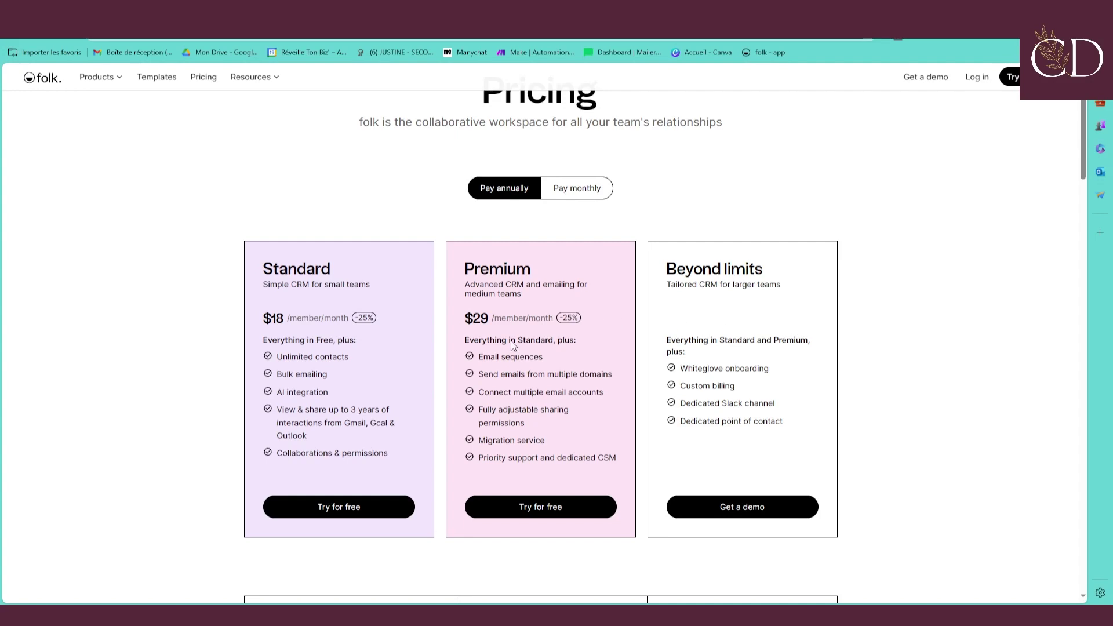
pyautogui.scroll(-5, 963, 345)
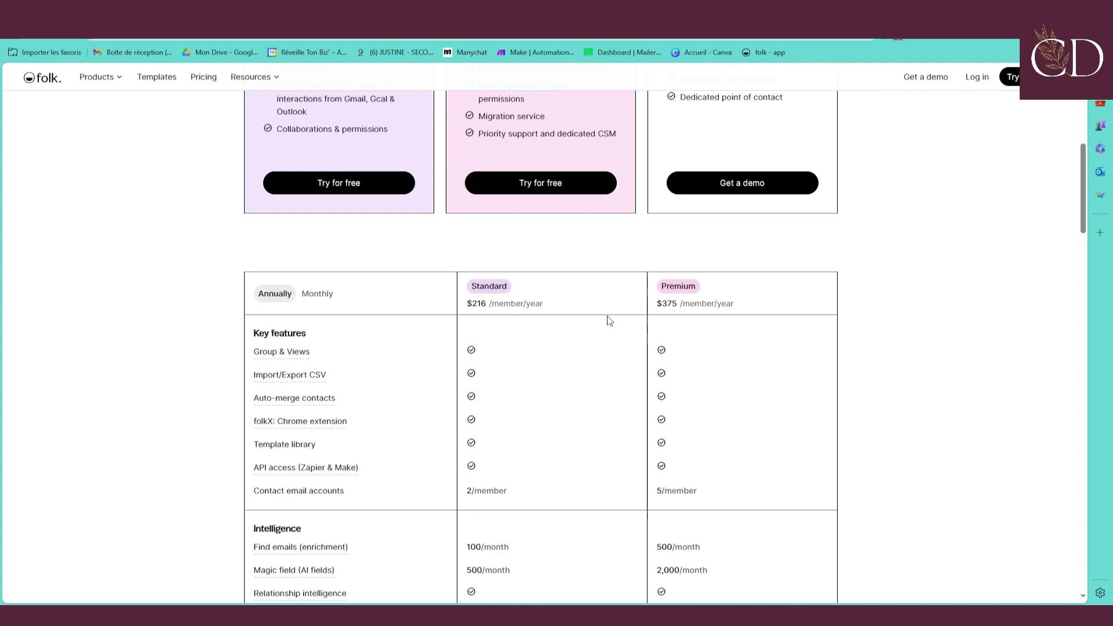
pyautogui.scroll(-3, 675, 330)
pyautogui.scroll(-3, 675, 329)
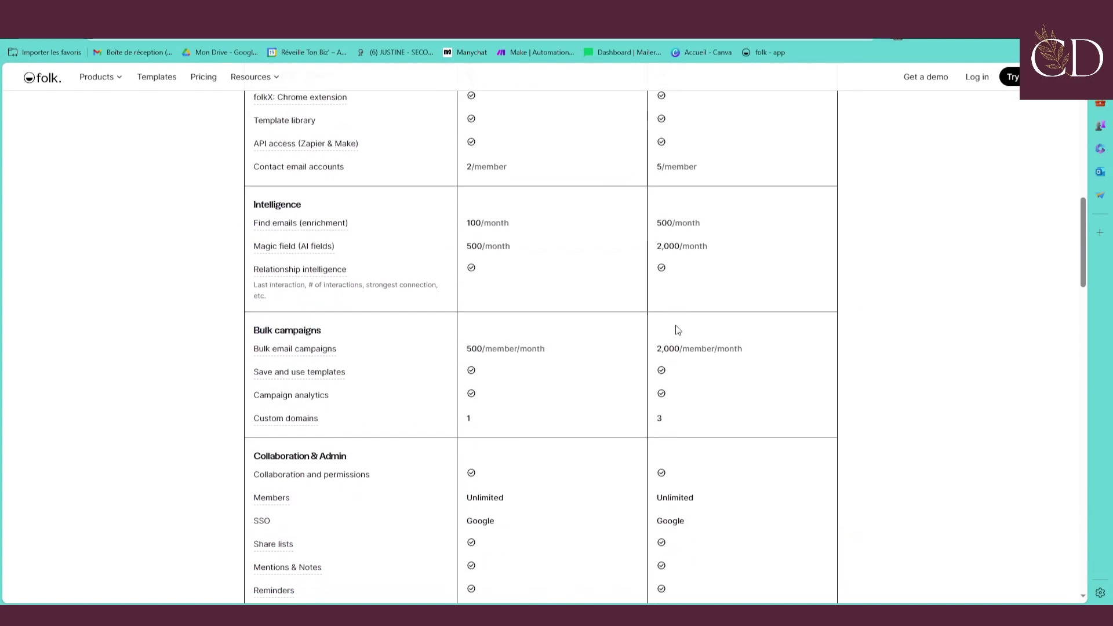
pyautogui.scroll(-7, 678, 329)
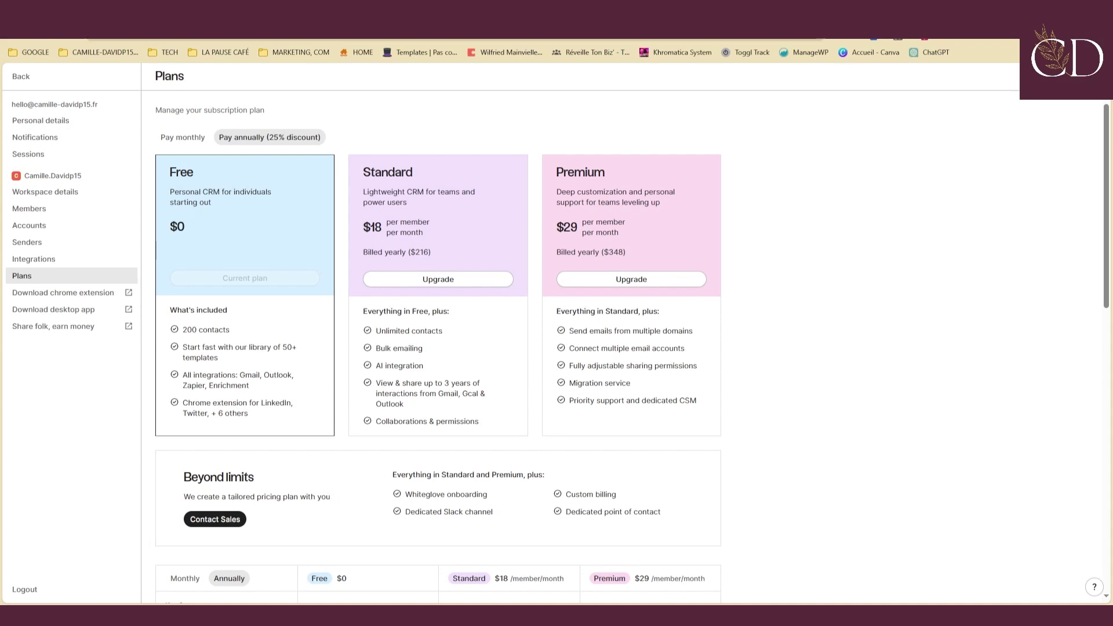
# Compare the Free plan's features and limits with Standard and Premium on the workspace's Plans page
pyautogui.scroll(-2, 438, 348)
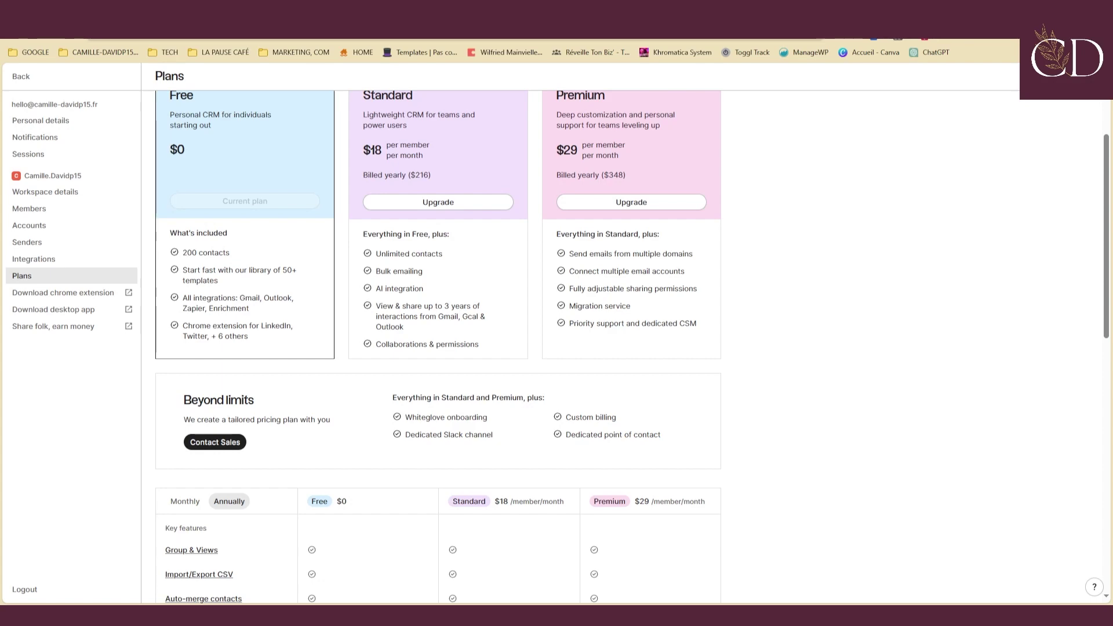
pyautogui.scroll(2, 437, 348)
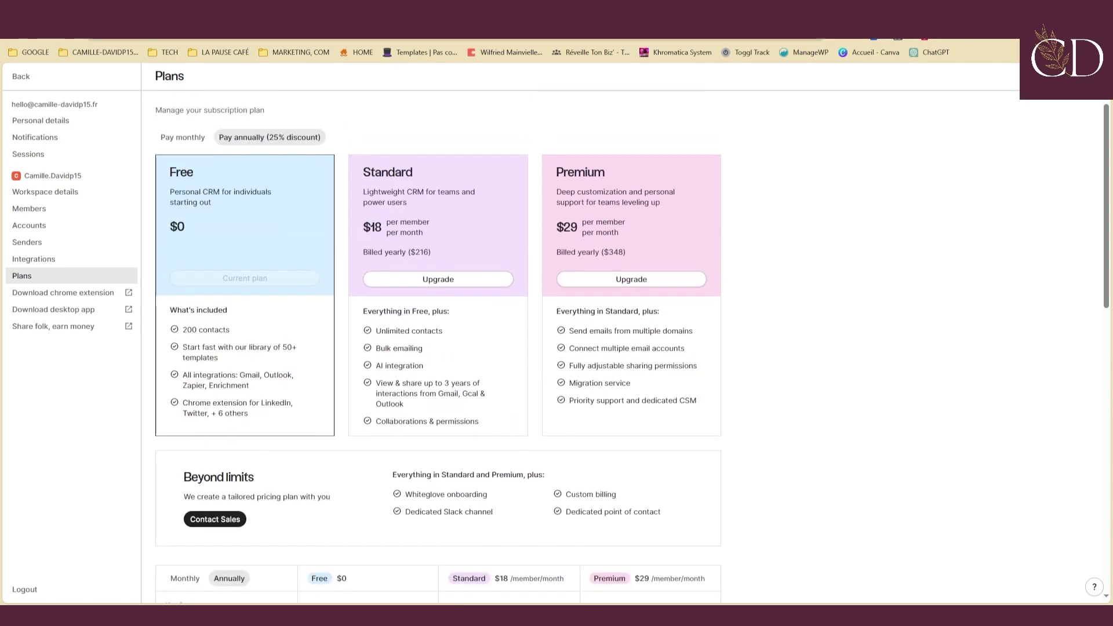
pyautogui.scroll(-8, 438, 348)
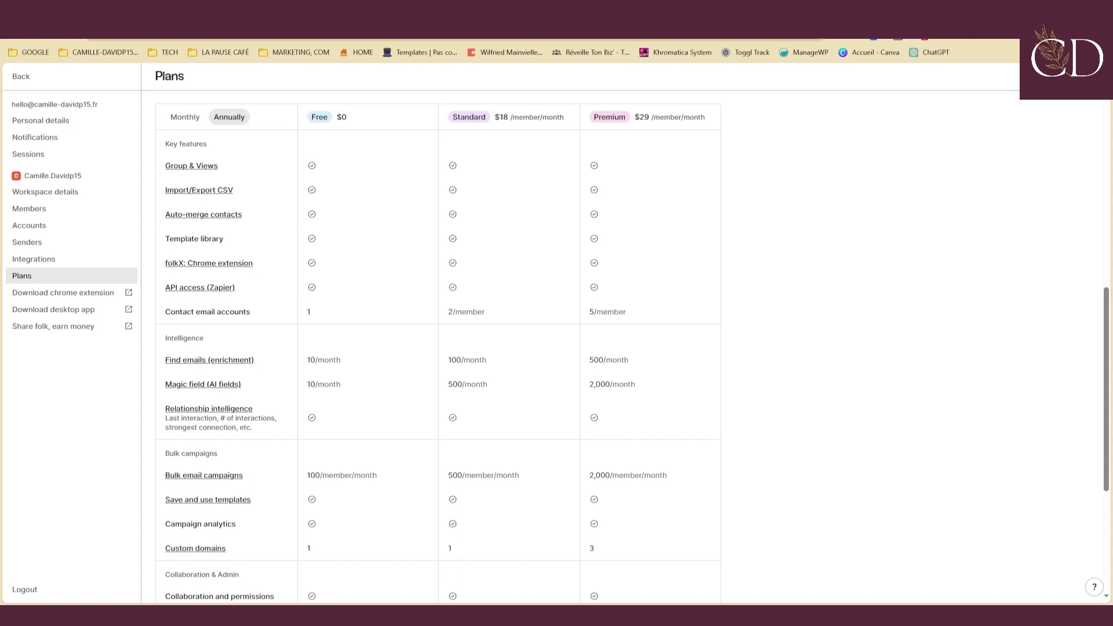
pyautogui.doubleClick(309, 311)
pyautogui.scroll(-3, 216, 291)
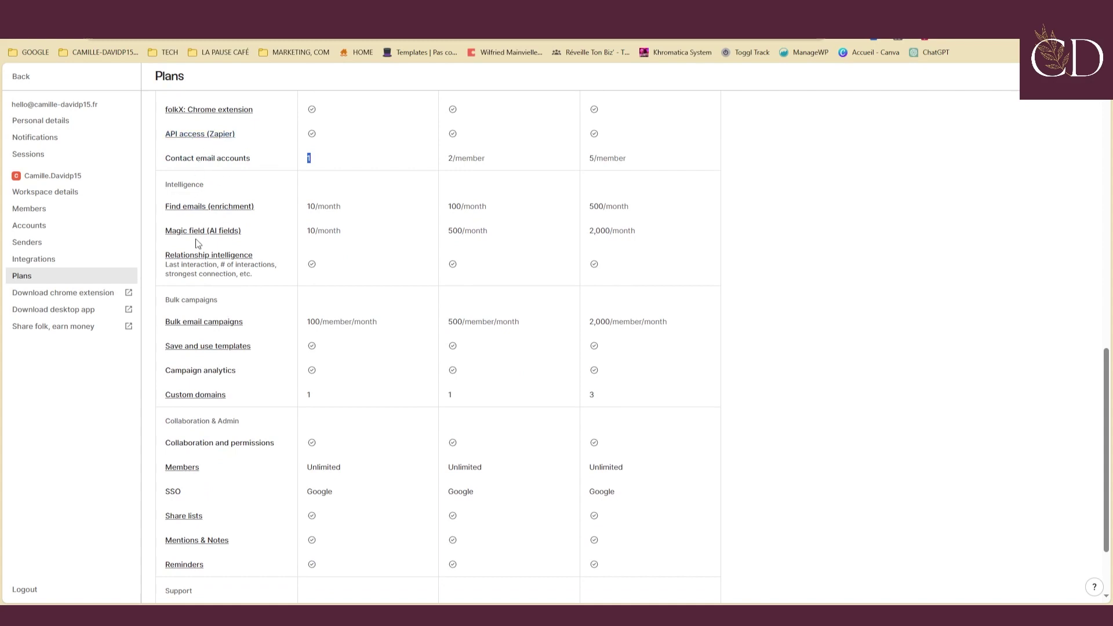
pyautogui.scroll(2, 197, 244)
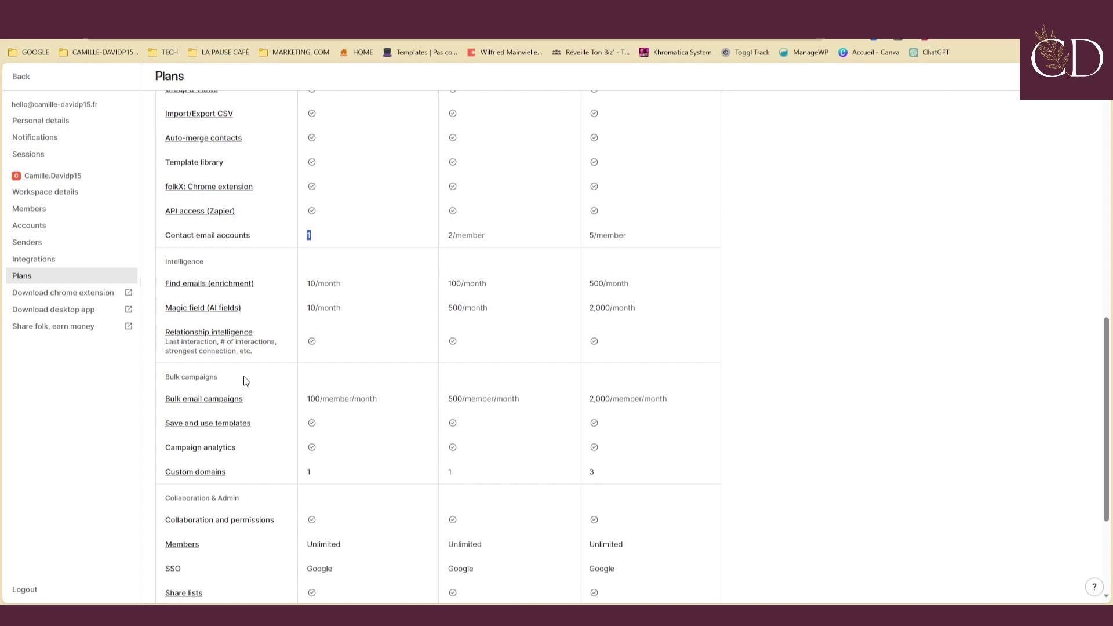
pyautogui.scroll(-2, 244, 380)
pyautogui.scroll(-2, 244, 380)
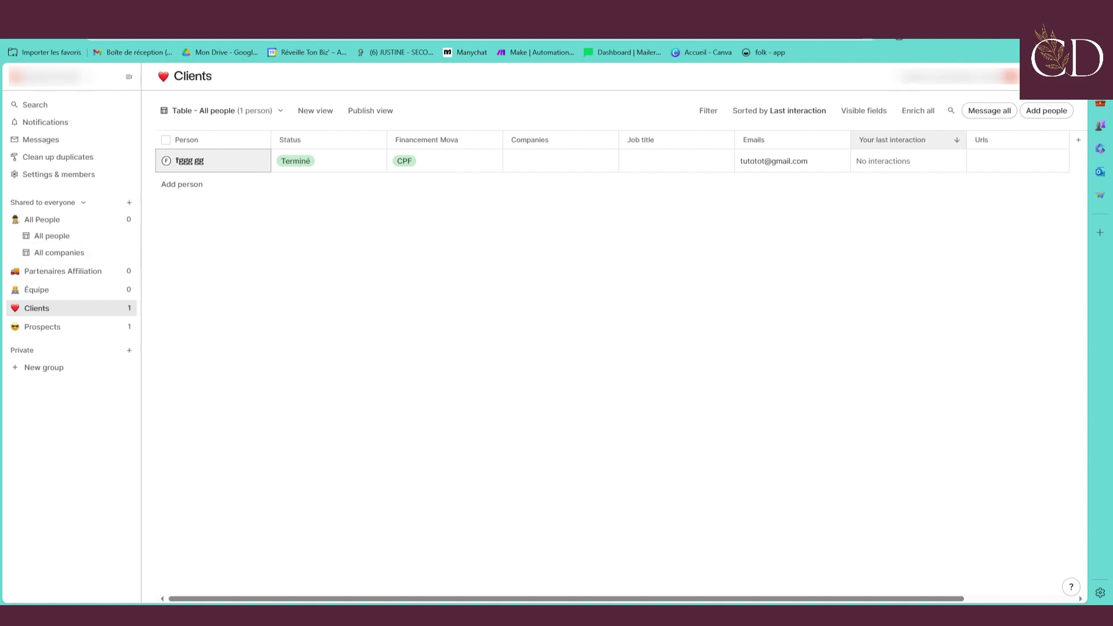
# View the All People group and the workspace-wide contact search, including the actions available for the first contact
pyautogui.click(37, 224)
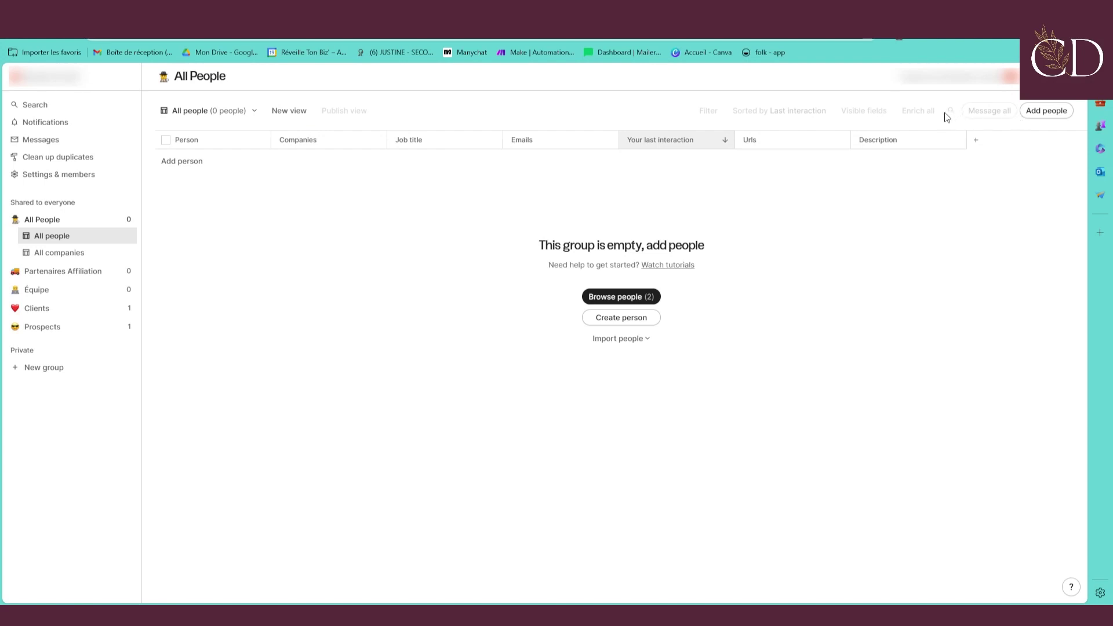
pyautogui.click(38, 105)
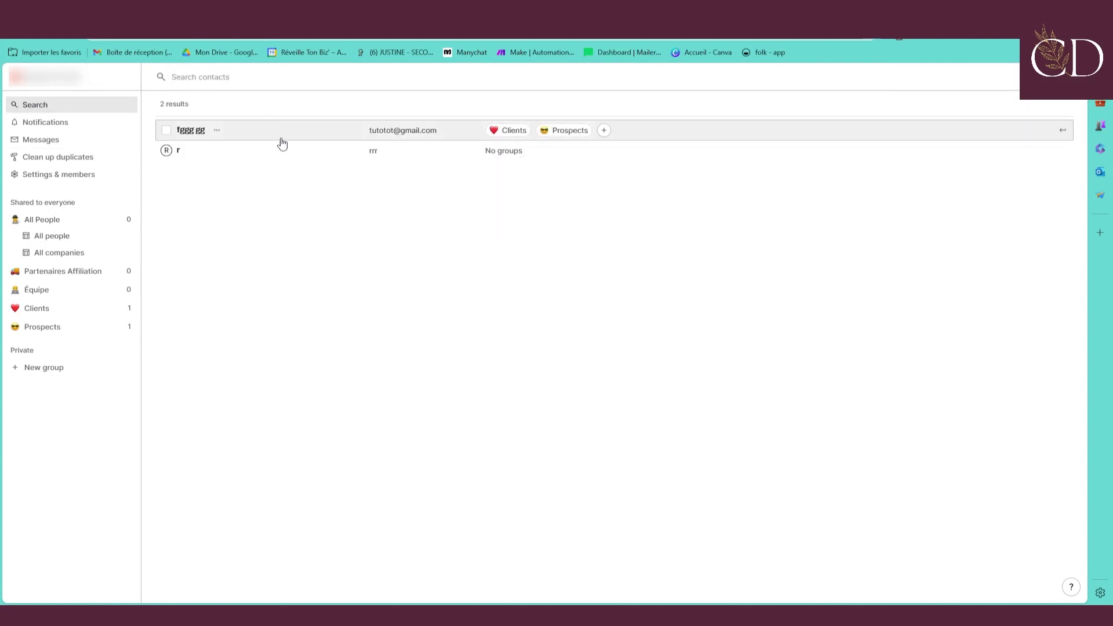
pyautogui.click(218, 130)
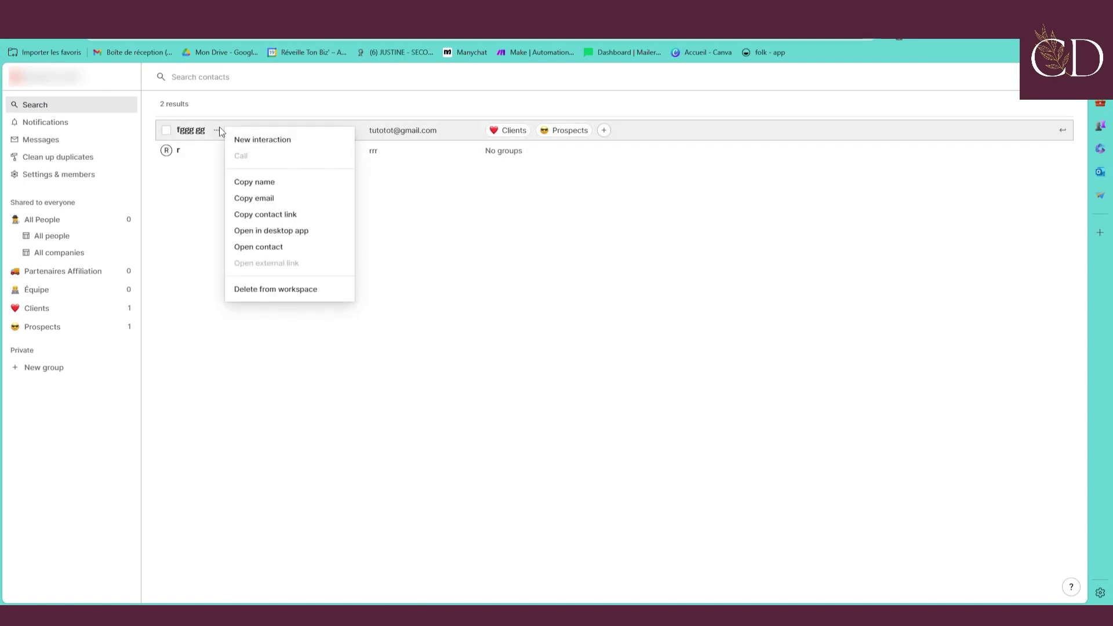
pyautogui.click(502, 250)
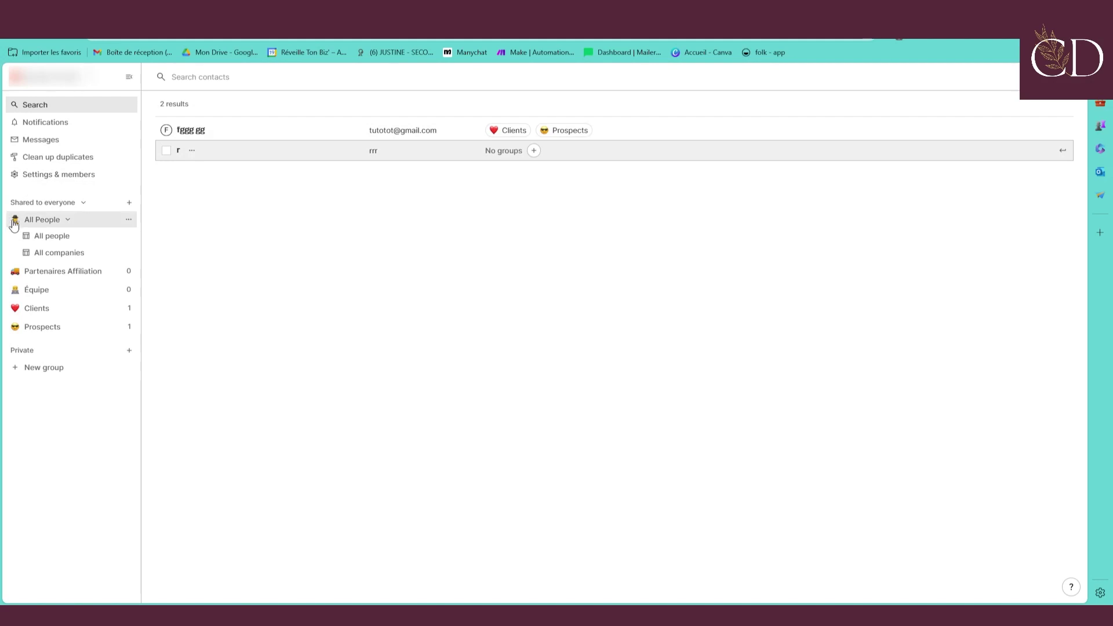
# View the All People, Partenaires Affiliation and Équipe groups in turn
pyautogui.click(53, 222)
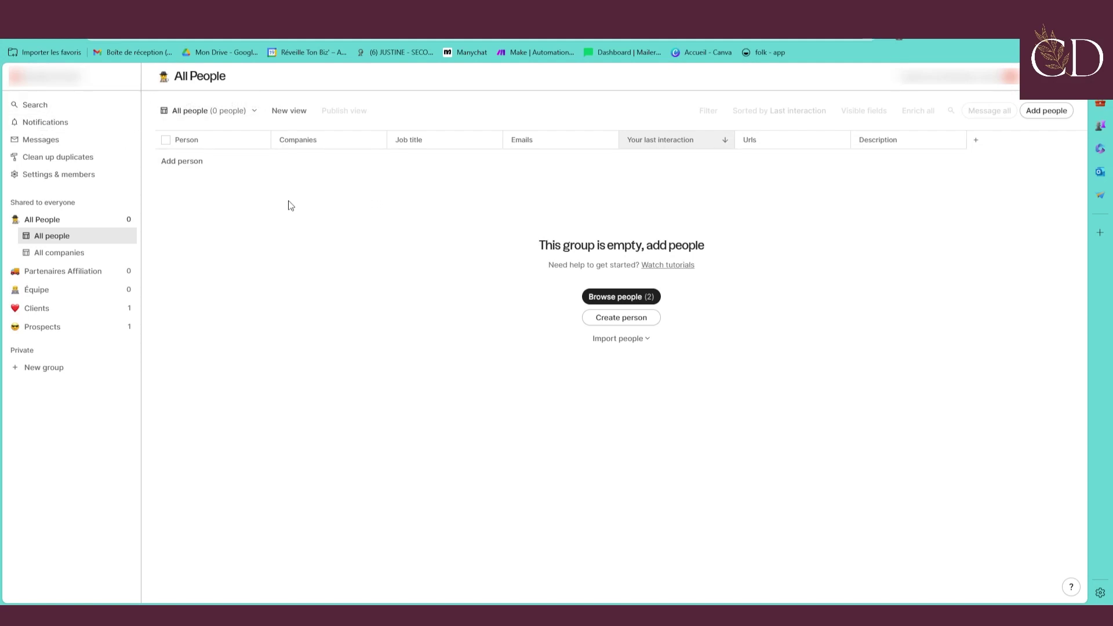
pyautogui.click(39, 276)
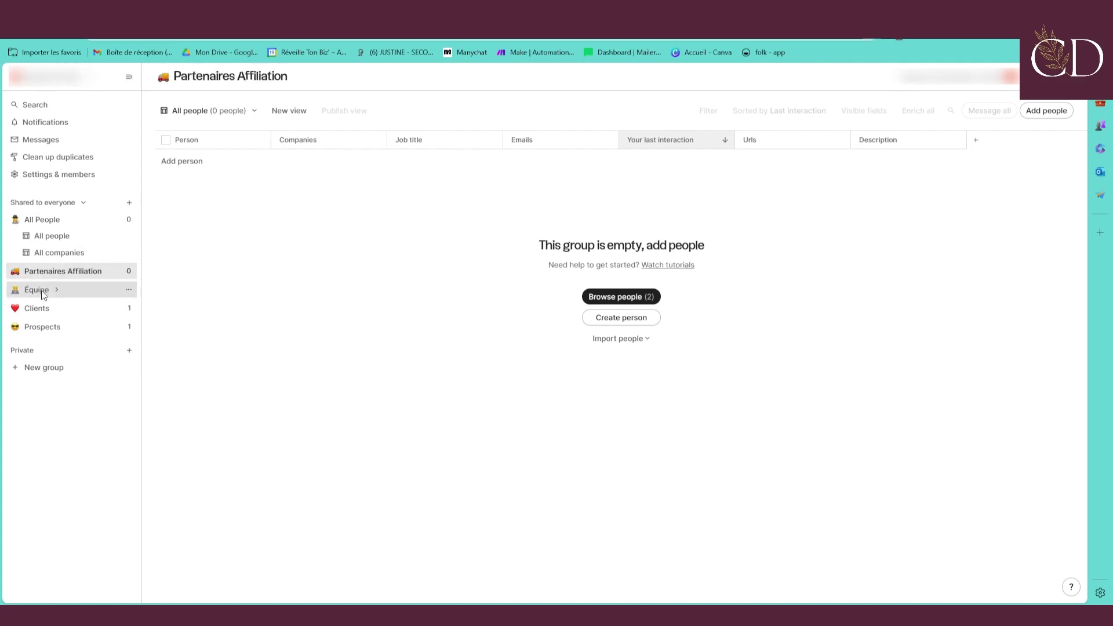
pyautogui.click(43, 294)
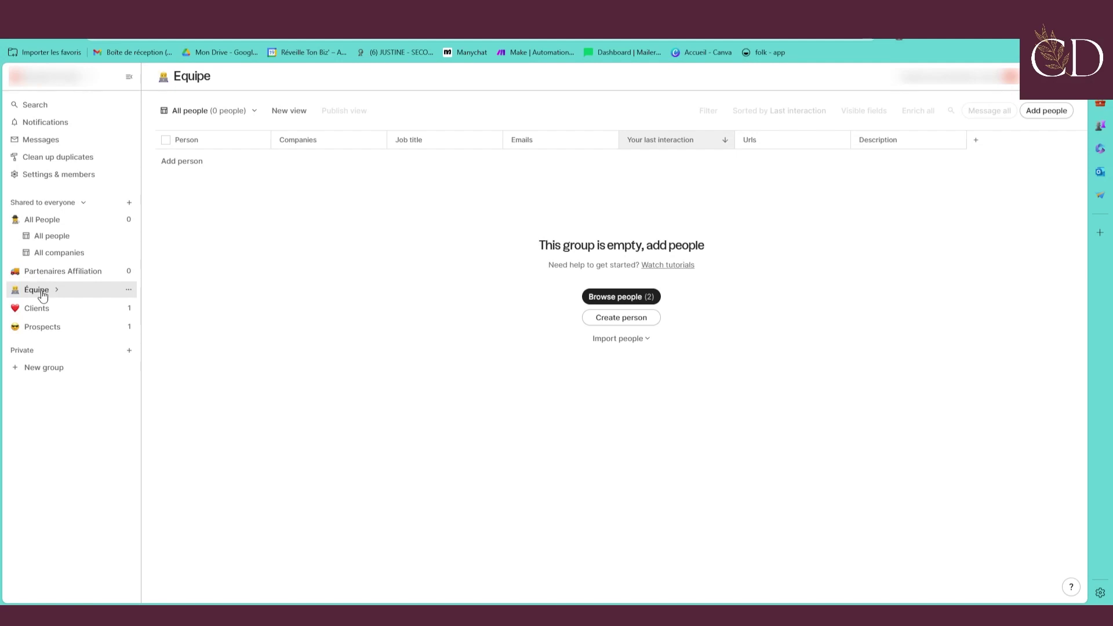
# Open the Clients group and examine the Status options available for its contact, keeping the current selection
pyautogui.click(37, 308)
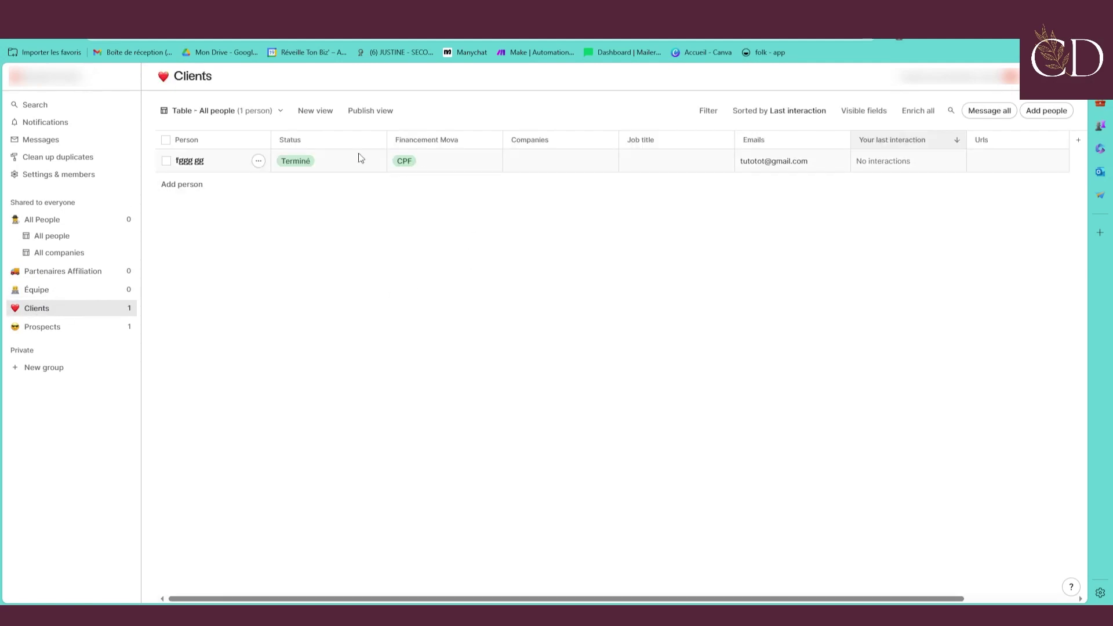
pyautogui.click(298, 168)
pyautogui.click(295, 161)
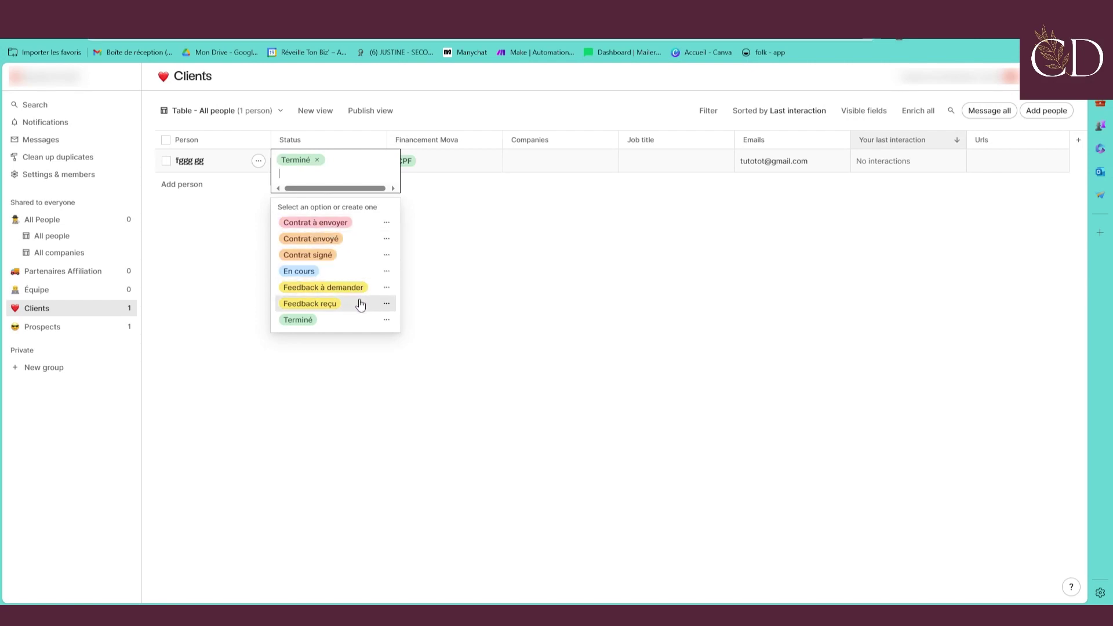
pyautogui.click(517, 308)
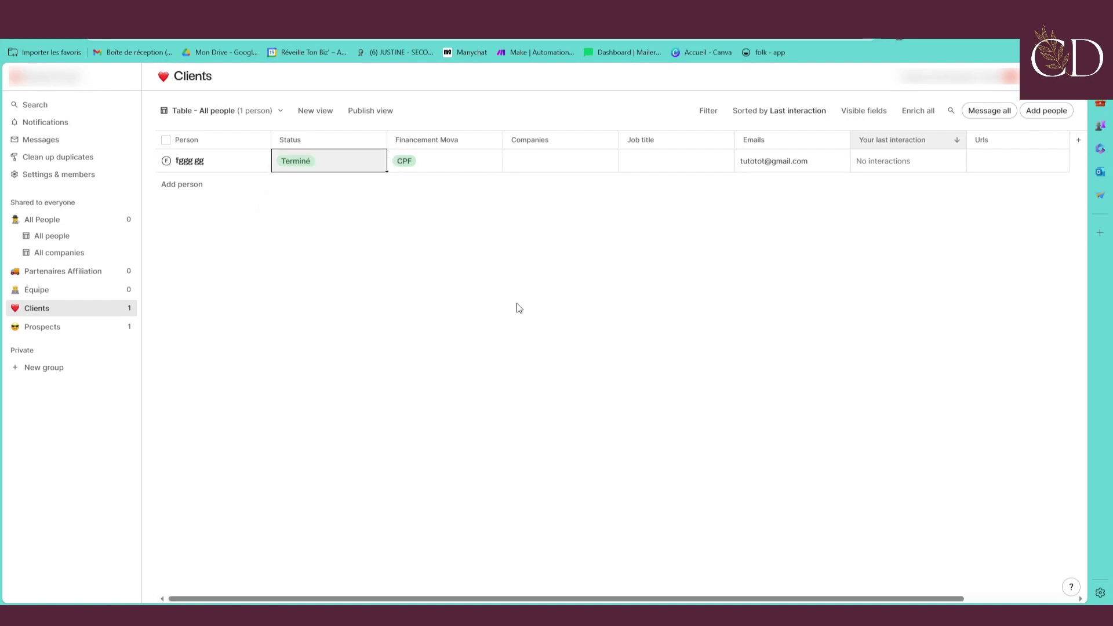
# Open the Prospects group and examine the État options available for its contact, keeping the current selection
pyautogui.click(54, 335)
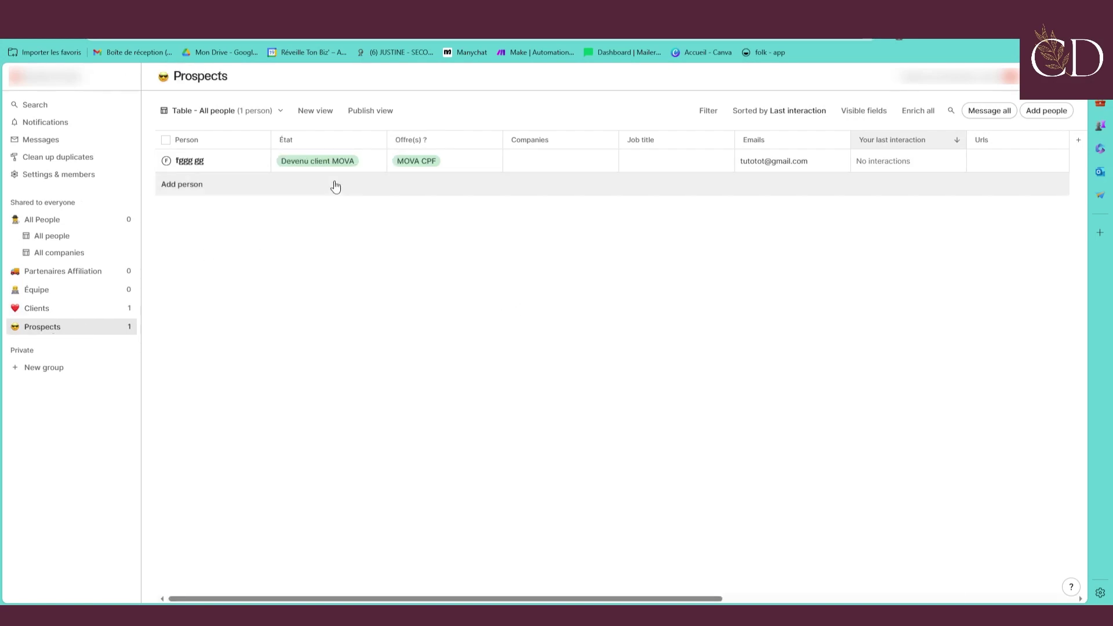
pyautogui.click(349, 164)
pyautogui.click(312, 166)
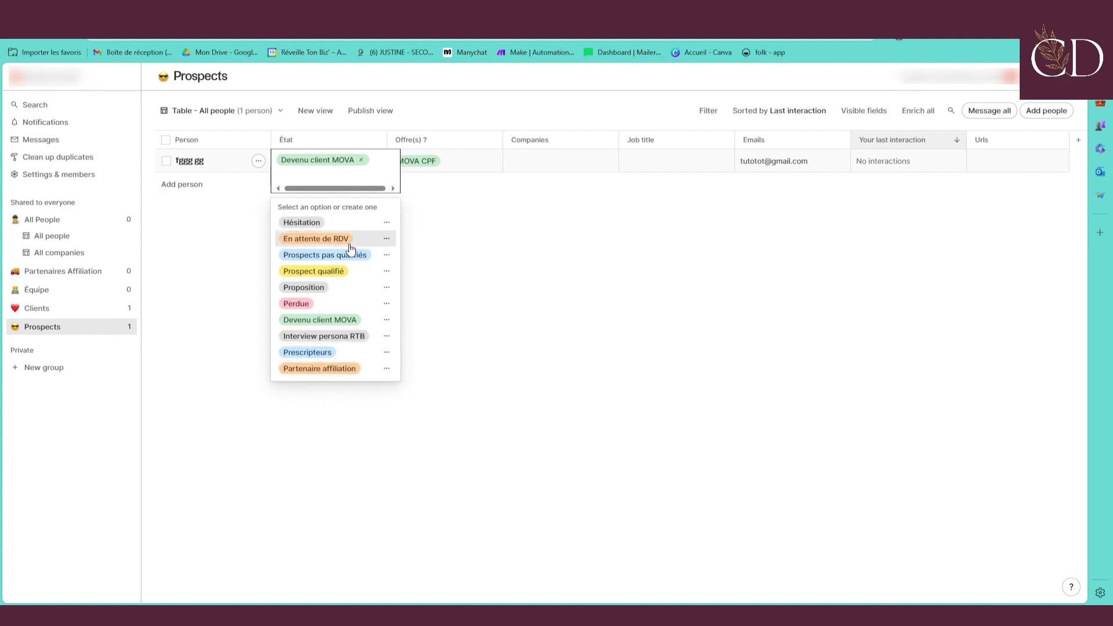
pyautogui.click(492, 245)
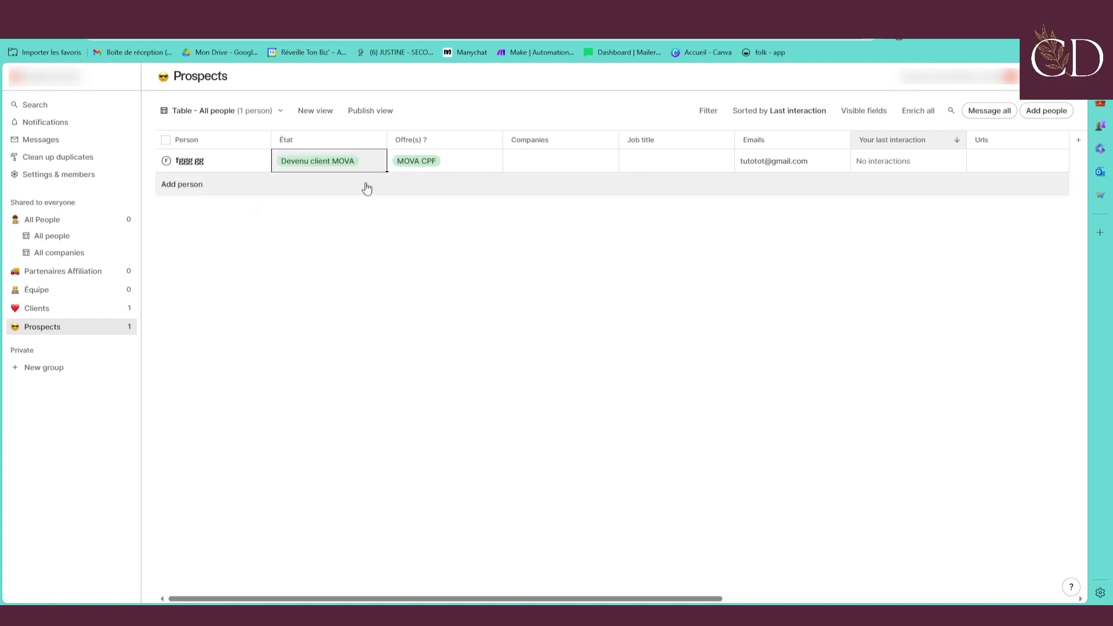
# Open the prospect's contact record and remove the contact from the Clients group
pyautogui.click(182, 165)
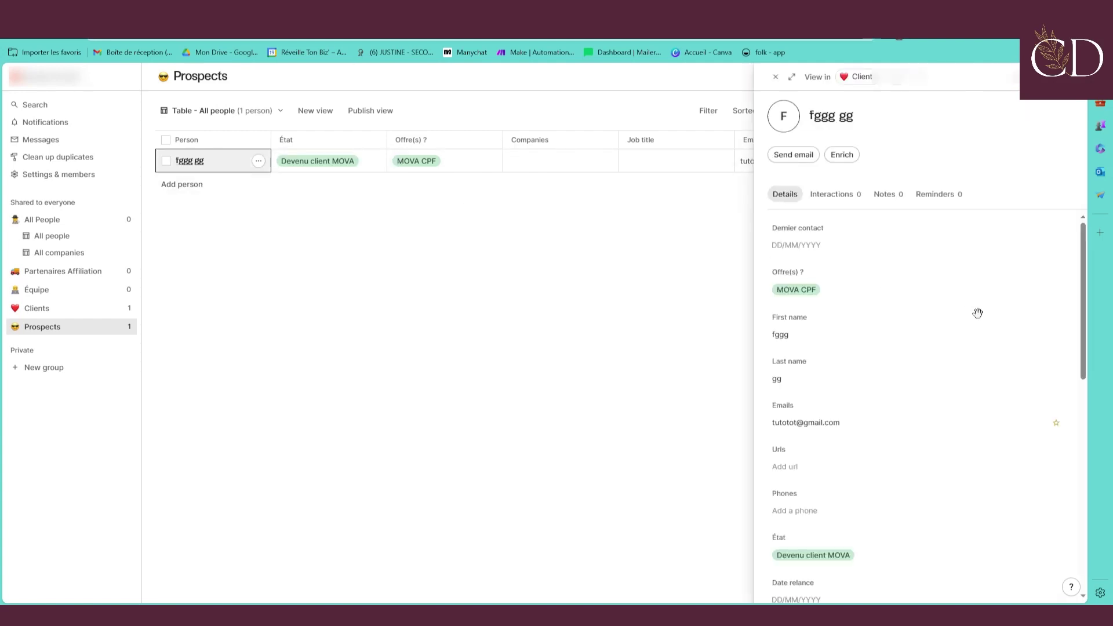
pyautogui.scroll(-4, 978, 312)
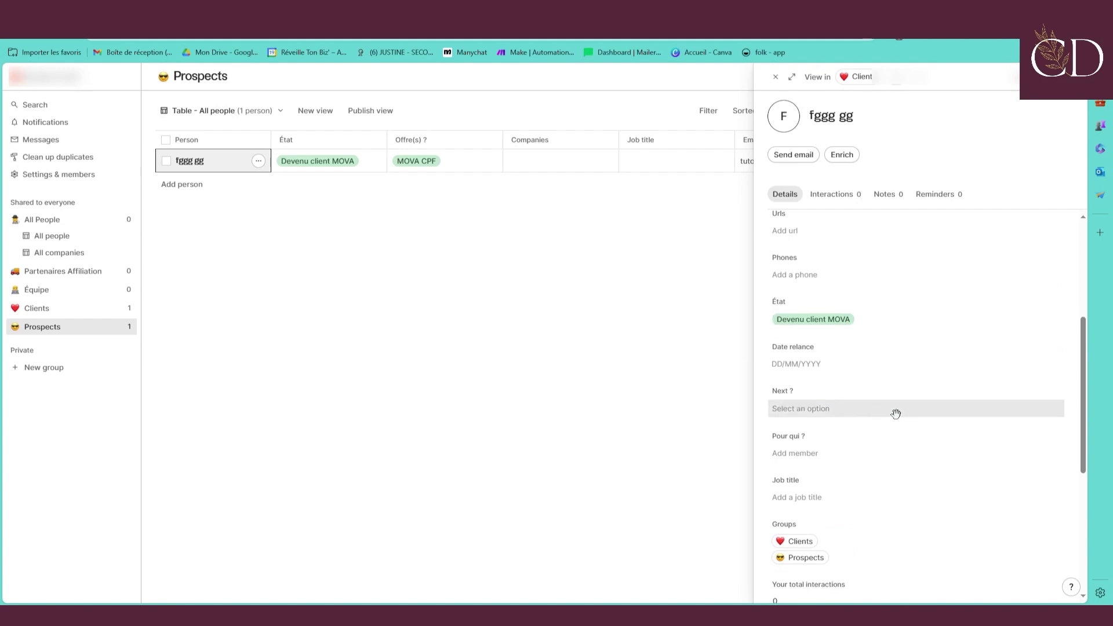
pyautogui.click(1057, 542)
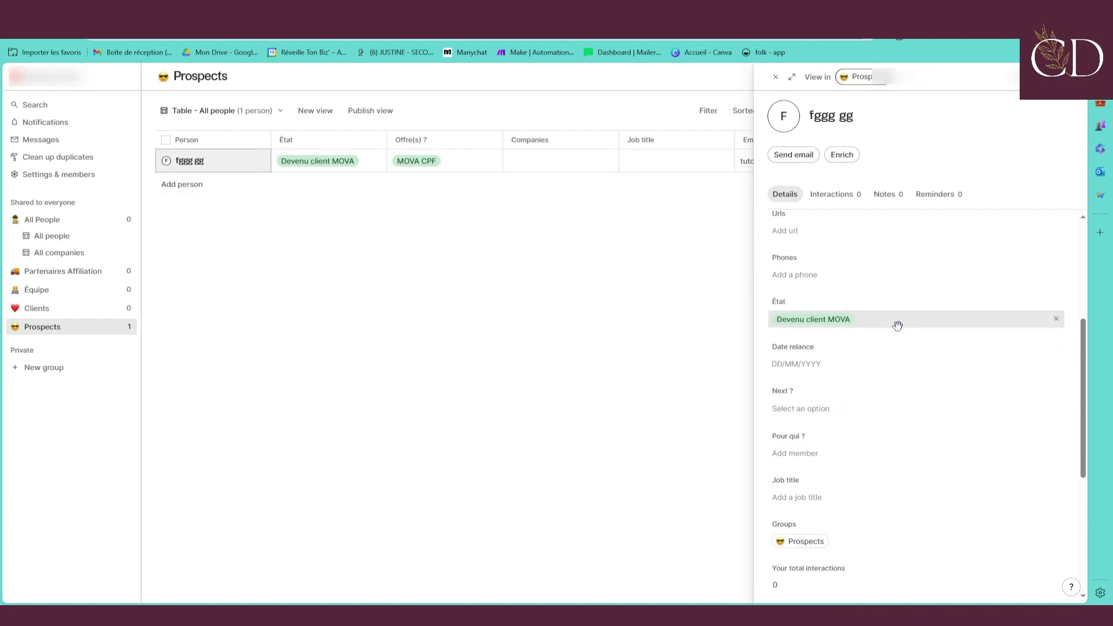
# Check the prospect's État options in the table again while the contact record is open
pyautogui.click(297, 161)
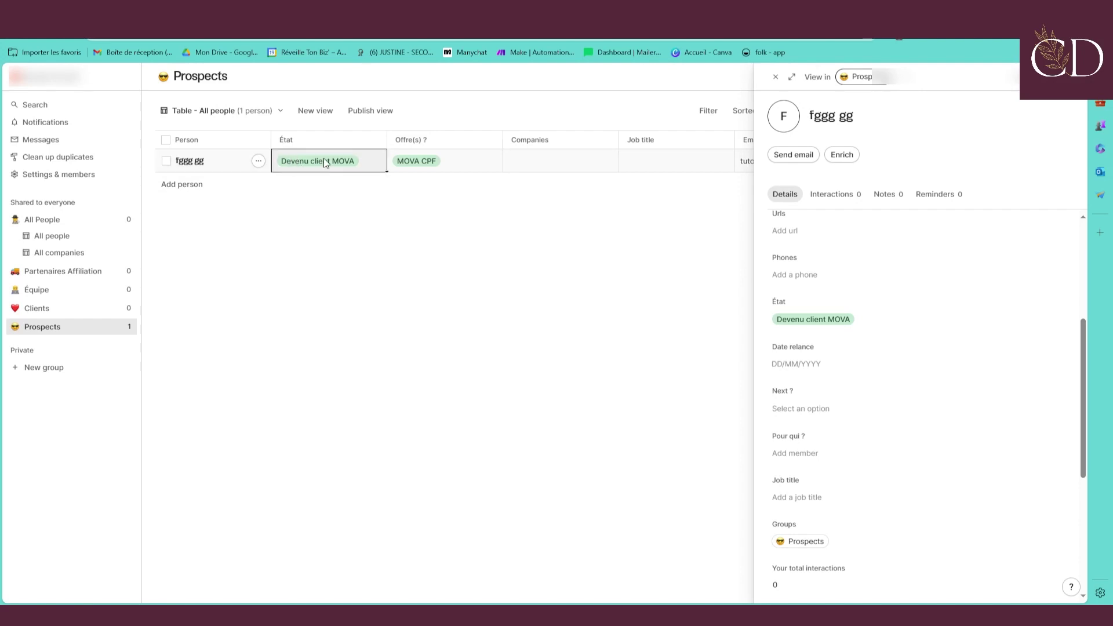
pyautogui.click(323, 161)
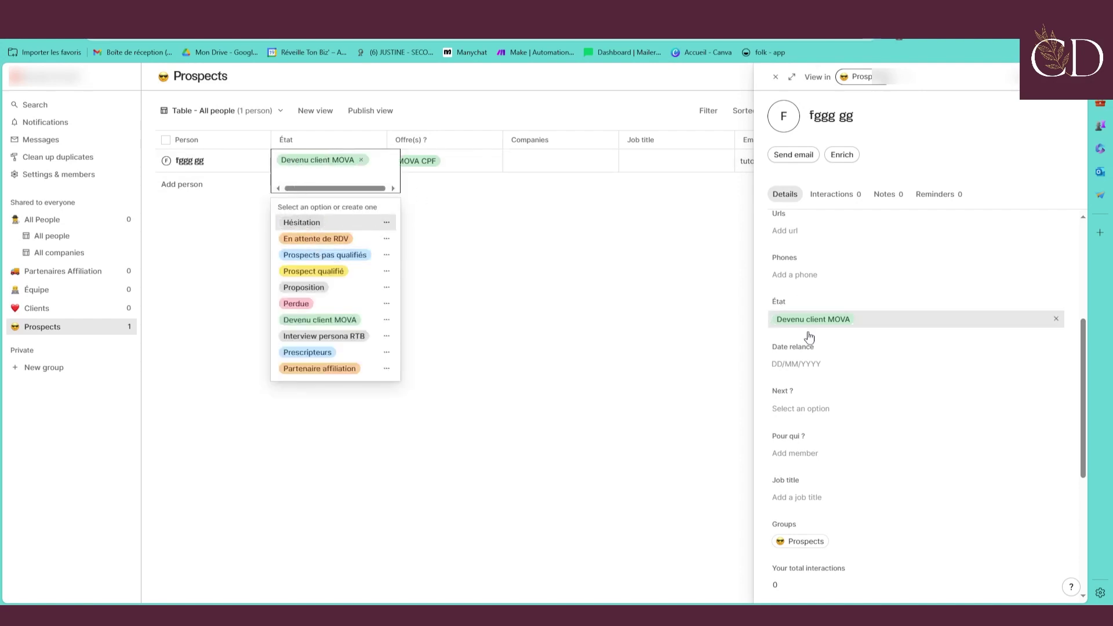
pyautogui.click(577, 302)
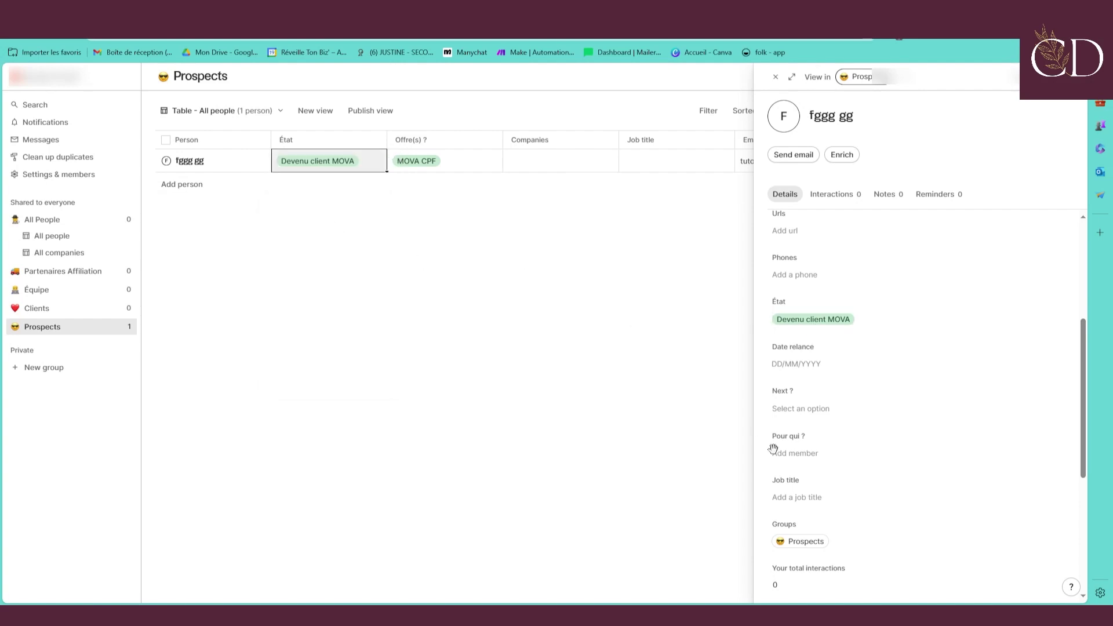
# Add the prospect to the Clients group from the contact record
pyautogui.click(1063, 531)
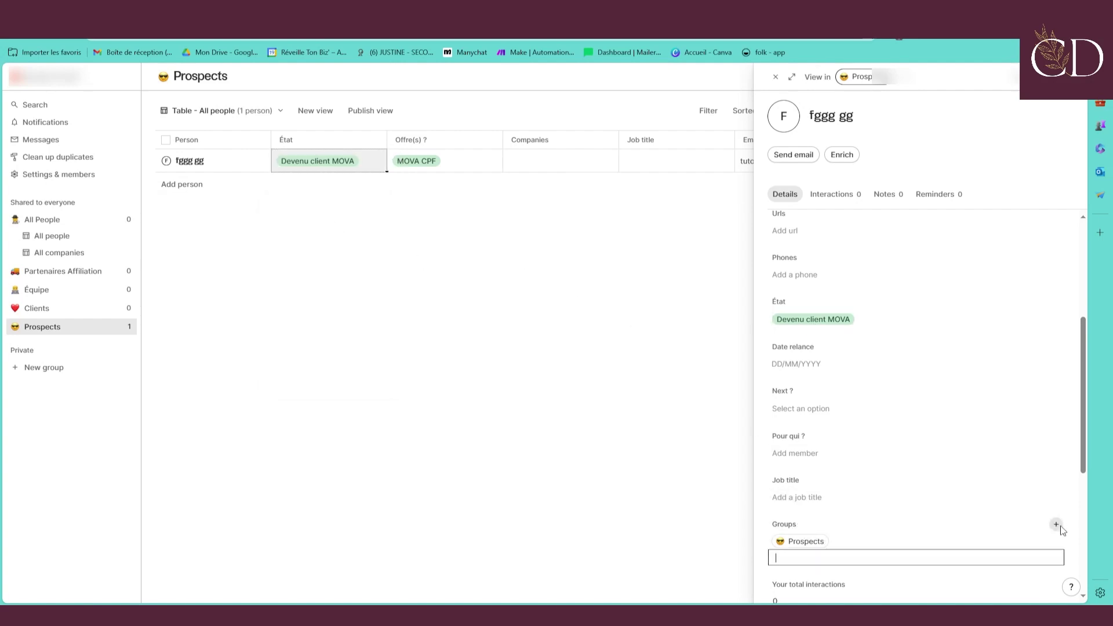
pyautogui.click(805, 353)
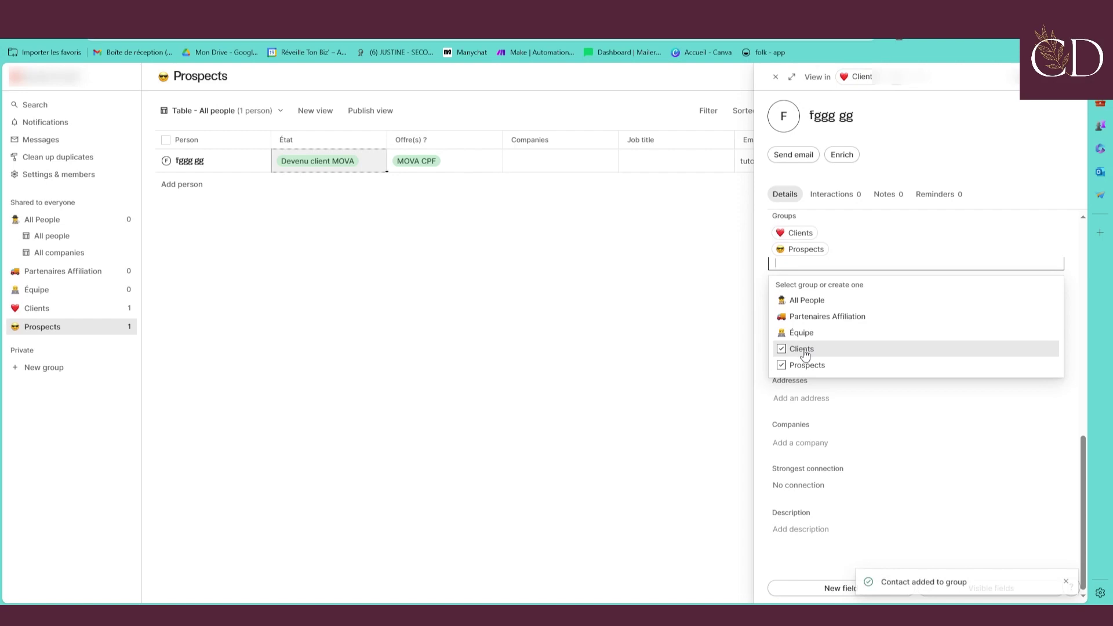
pyautogui.click(504, 360)
# In the Clients group, set the contact's Status to Contrat à envoyer
pyautogui.click(41, 309)
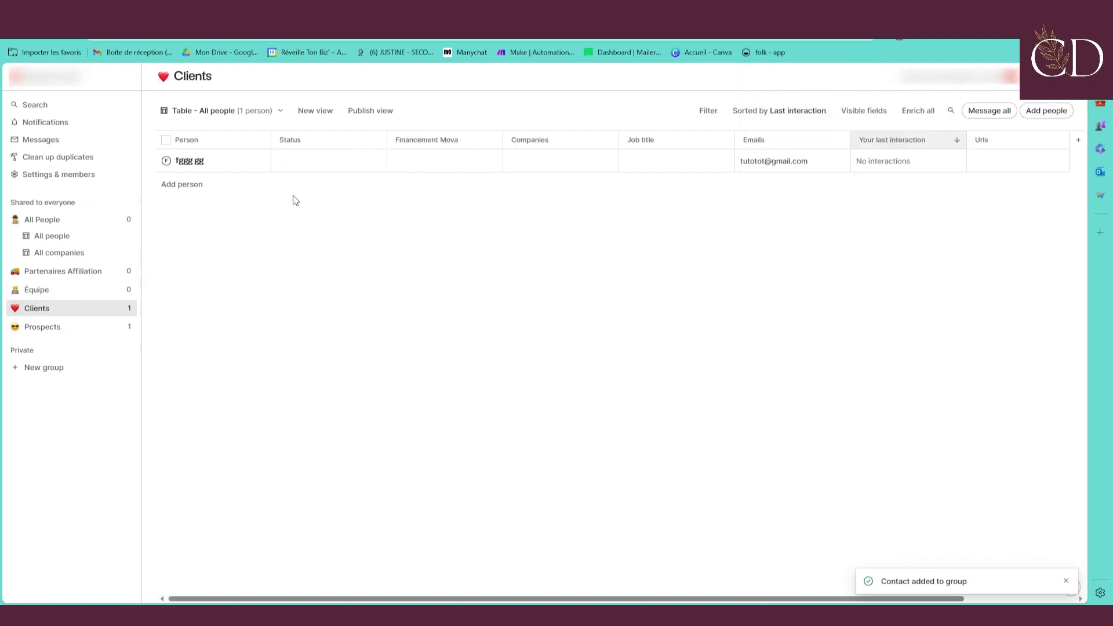
pyautogui.click(335, 158)
pyautogui.click(331, 159)
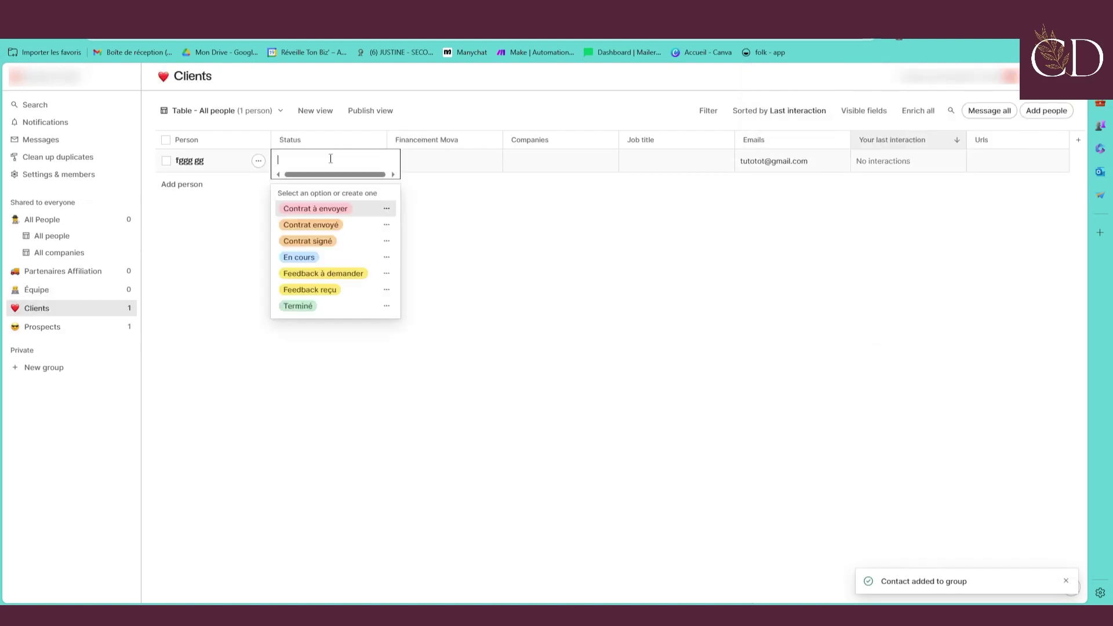
pyautogui.click(313, 212)
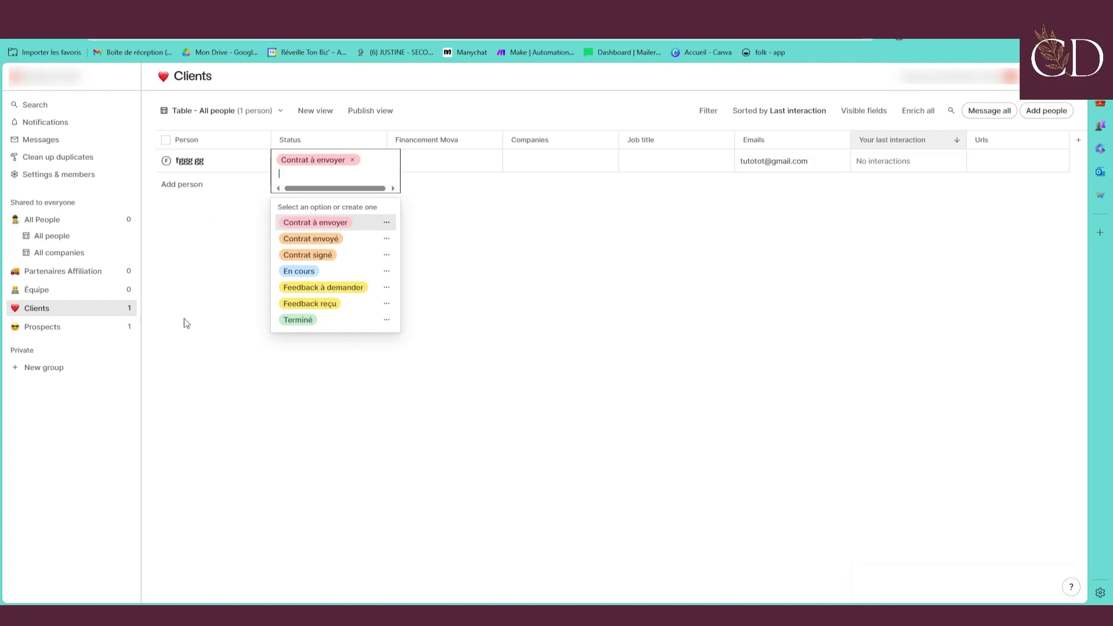
pyautogui.click(491, 284)
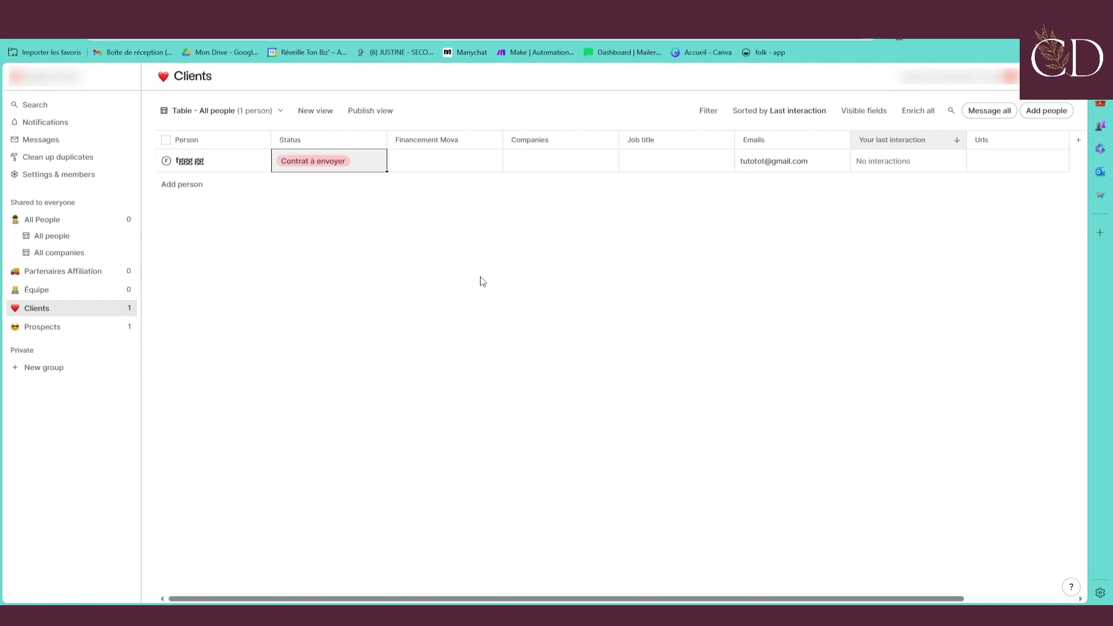
# Replace the part before the @ in the client's e-mail address in the Clients table
pyautogui.hotkey('ctrl', '+')
pyautogui.hotkey('ctrl', '+')
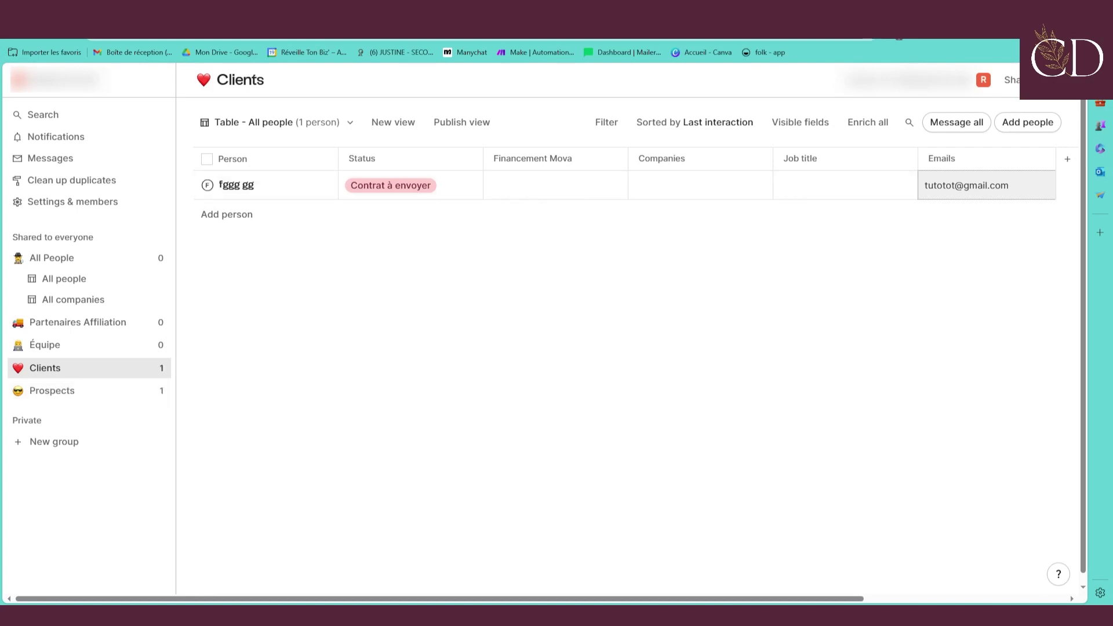
pyautogui.click(962, 185)
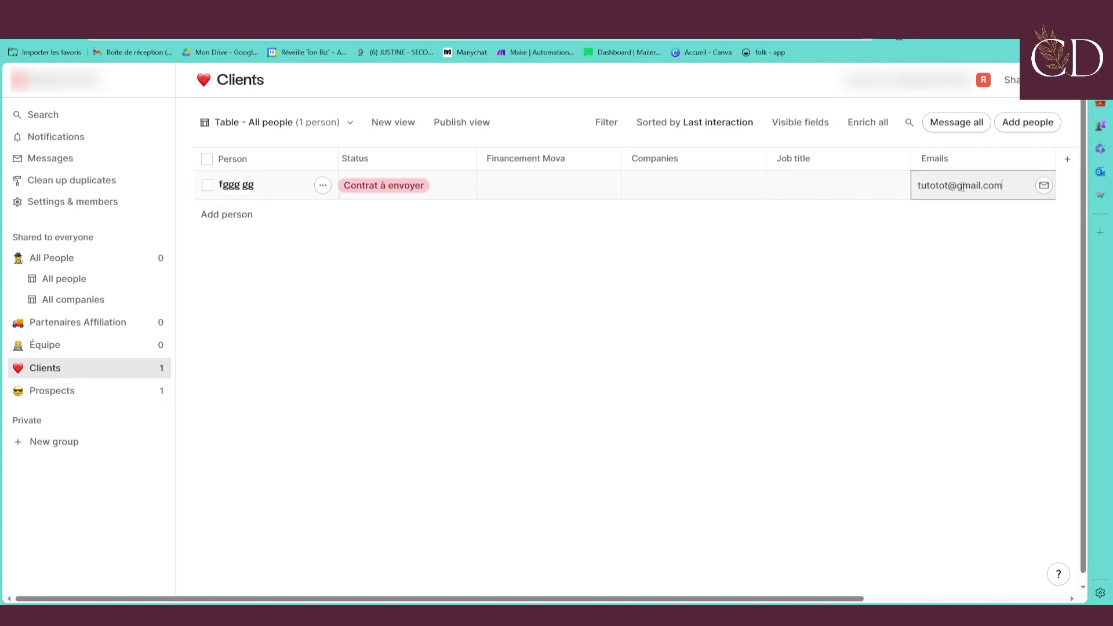
pyautogui.moveTo(948, 185); pyautogui.dragTo(918, 185)
pyautogui.write('licorne')
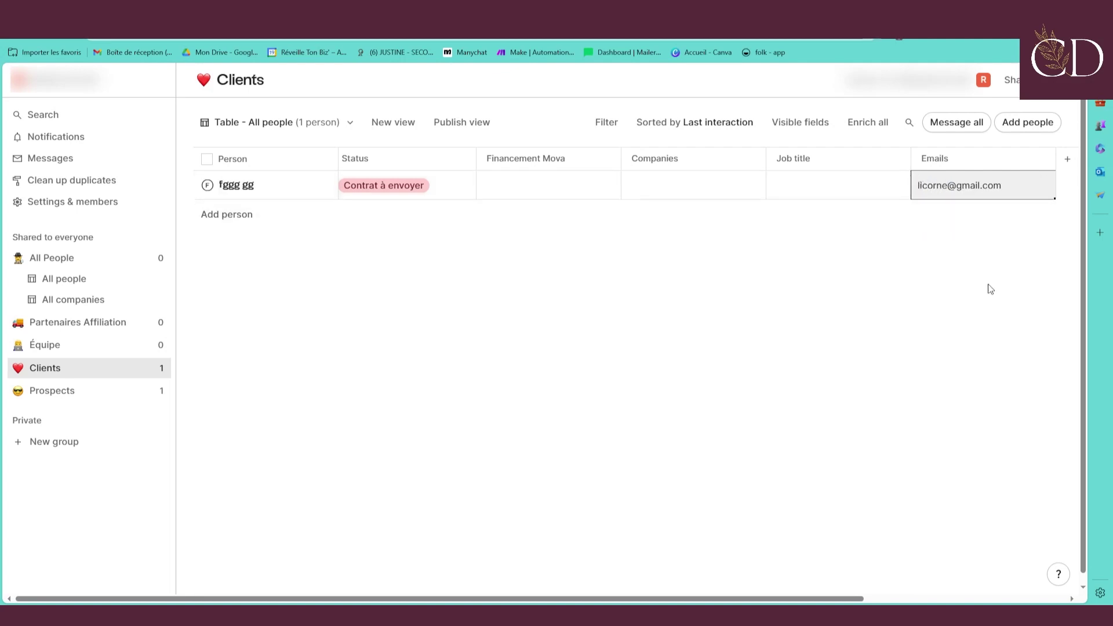
# Open the same contact from the Prospects group and review the e-mail and other fields in its details
pyautogui.click(41, 394)
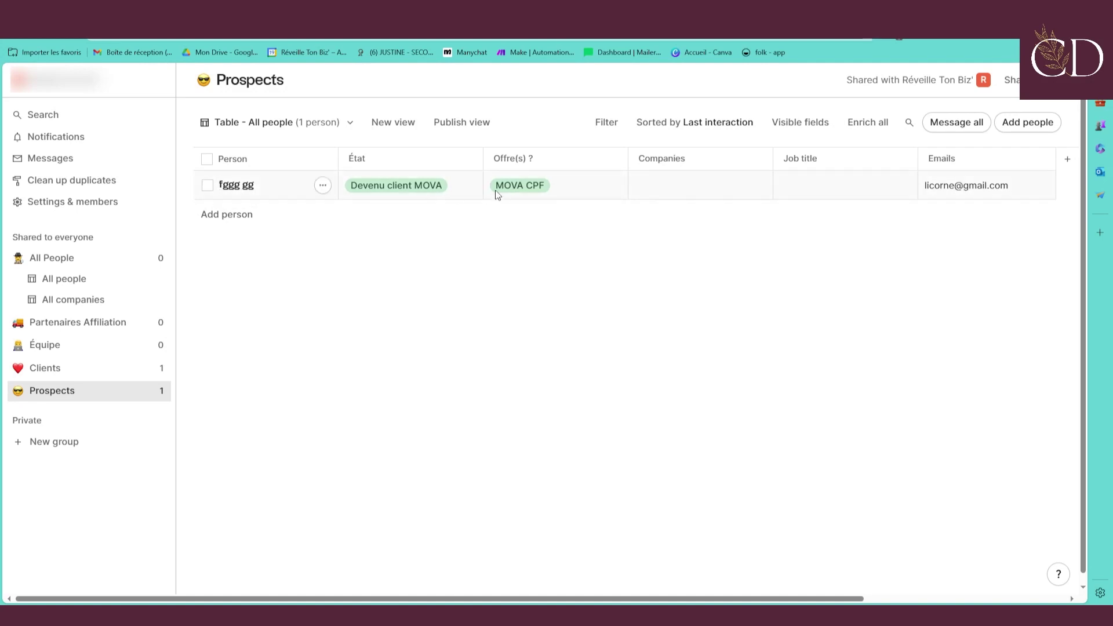
pyautogui.click(233, 190)
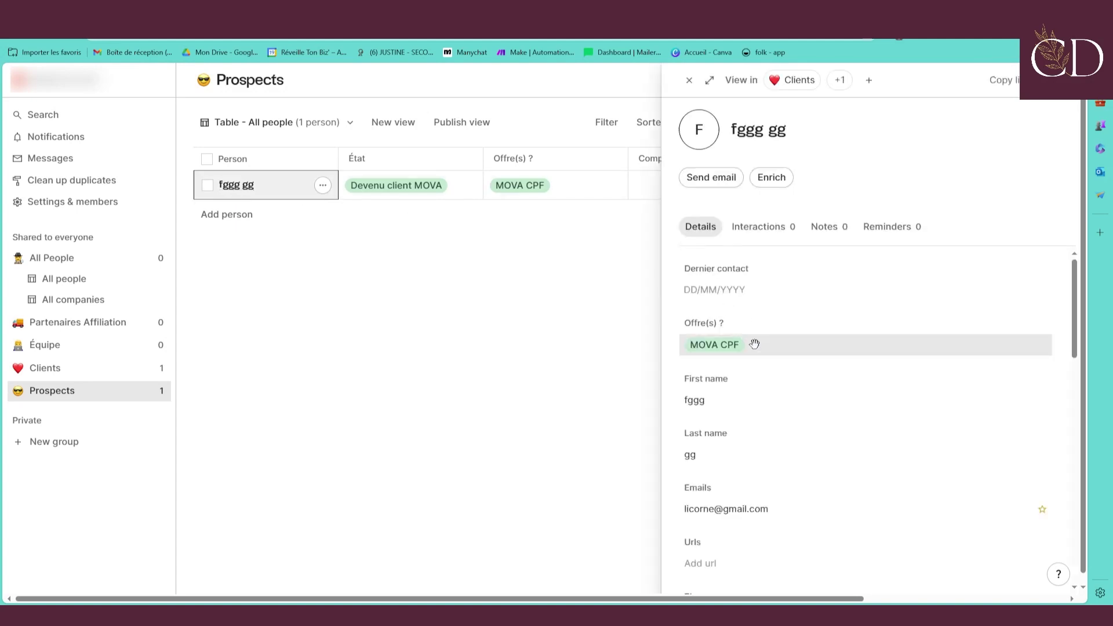
pyautogui.moveTo(717, 510)
pyautogui.scroll(-1, 717, 510)
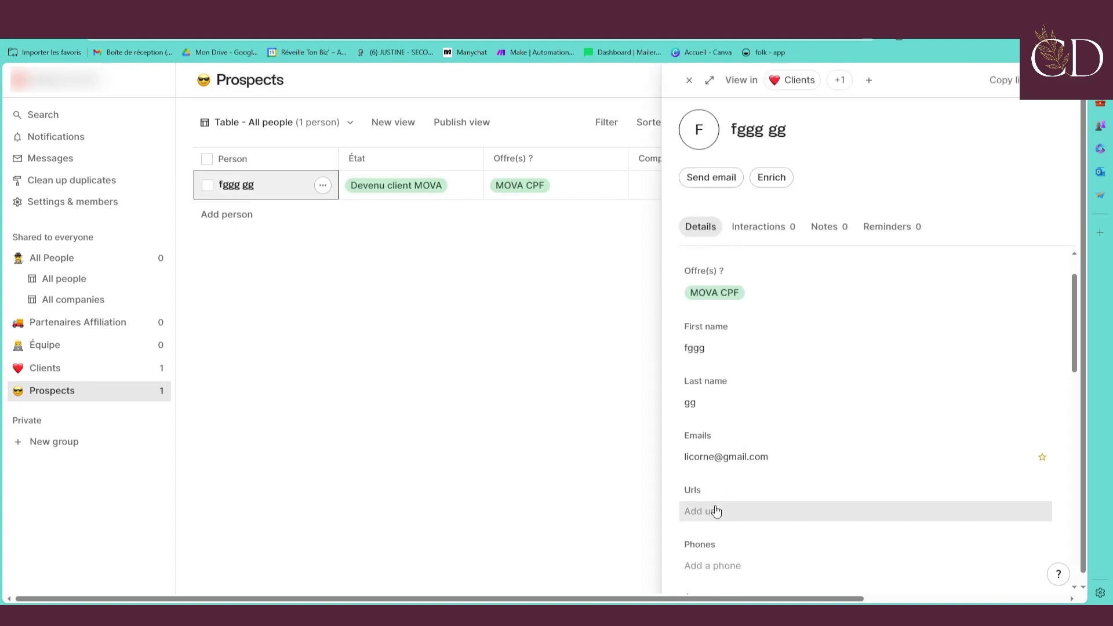
pyautogui.scroll(-3, 719, 493)
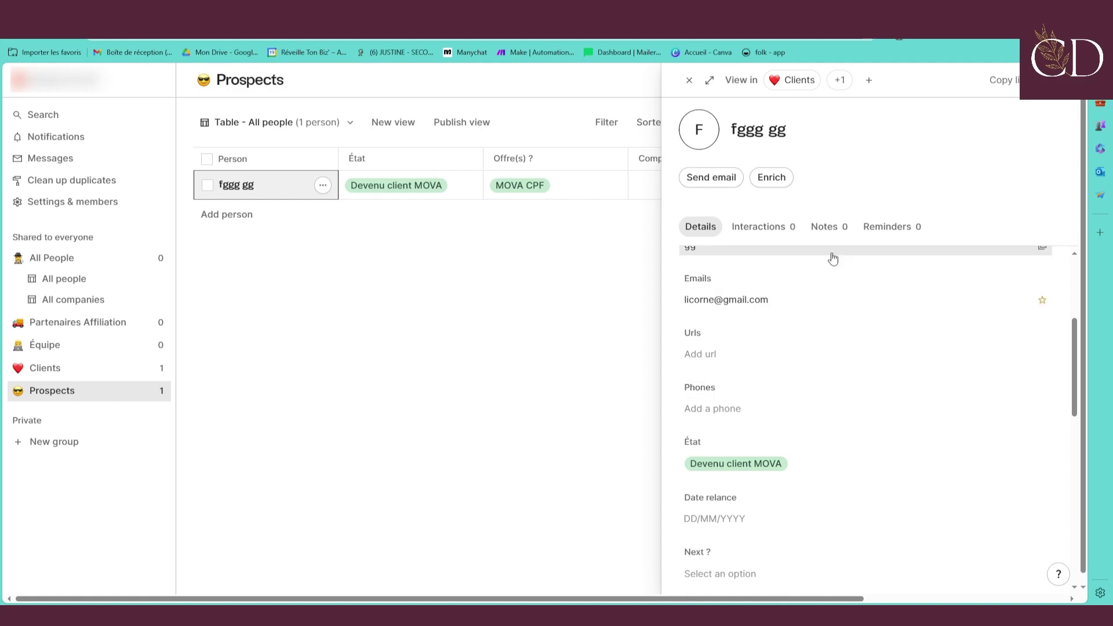
# View the contact's Interactions, Notes and Reminders sections, including the field for writing a note
pyautogui.click(770, 232)
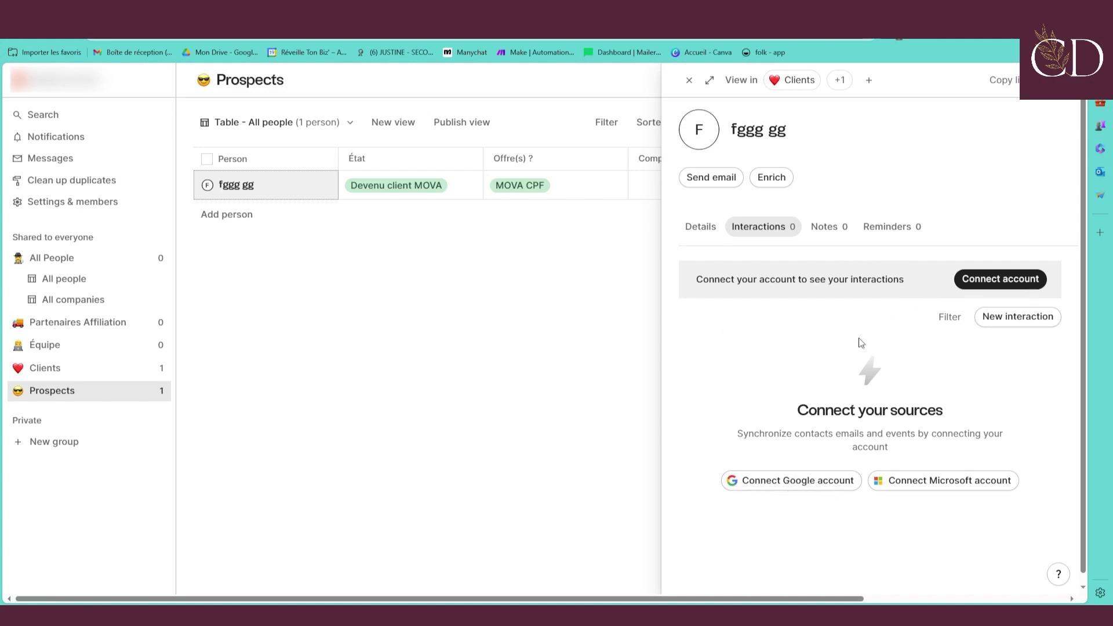
pyautogui.click(814, 226)
pyautogui.click(794, 276)
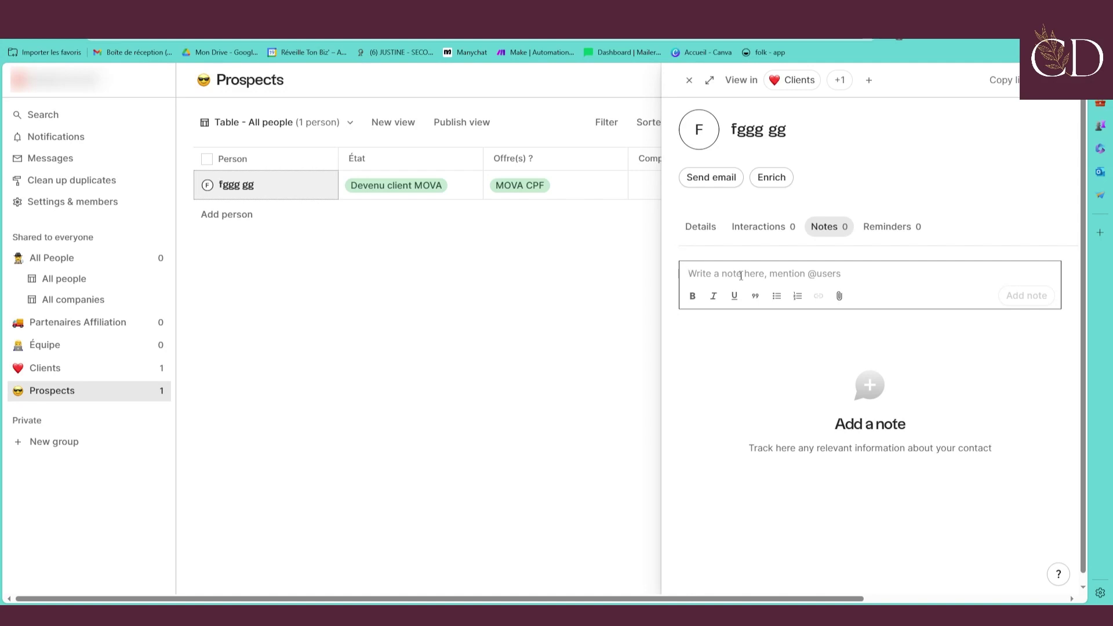
pyautogui.click(896, 226)
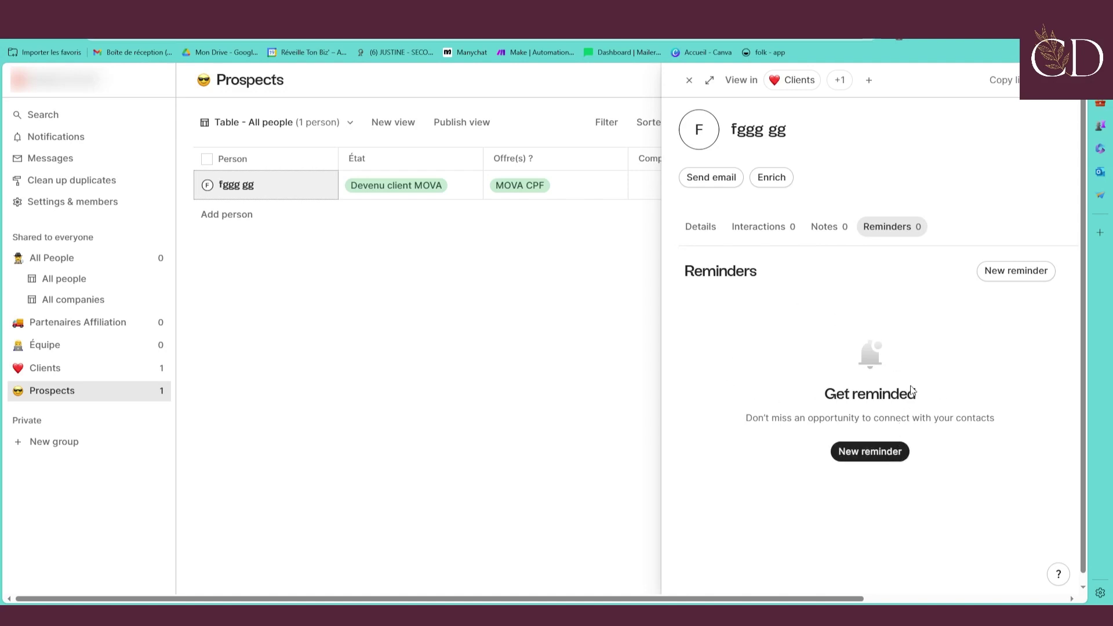
# Open a new reminder for the contact, examine its repeat options and title field, and close it without creating it
pyautogui.click(880, 453)
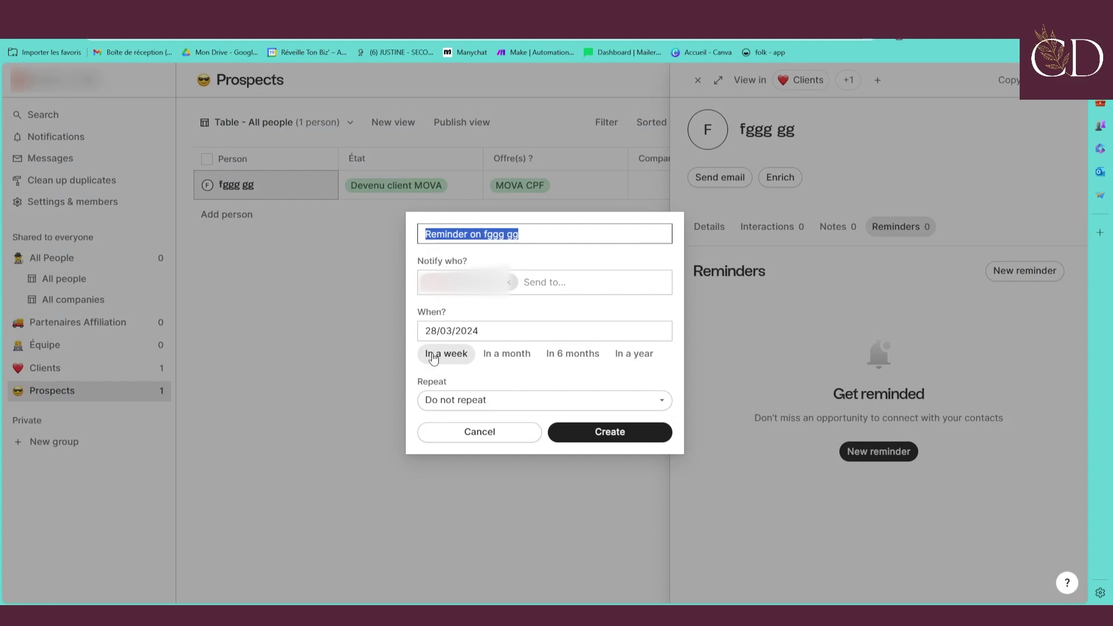
pyautogui.click(508, 398)
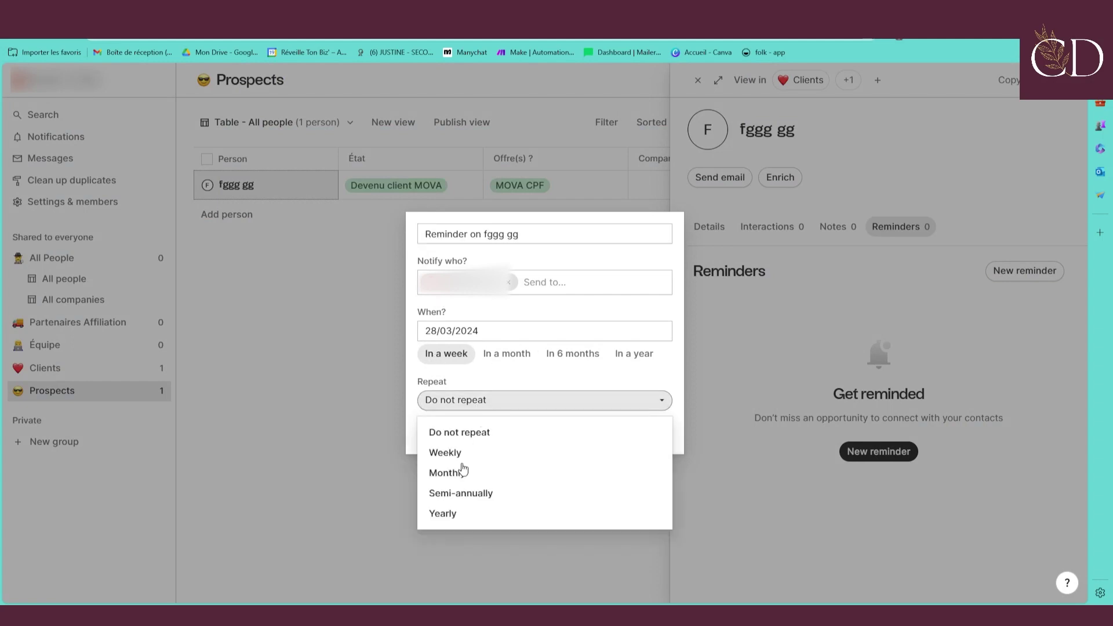
pyautogui.tripleClick(529, 235)
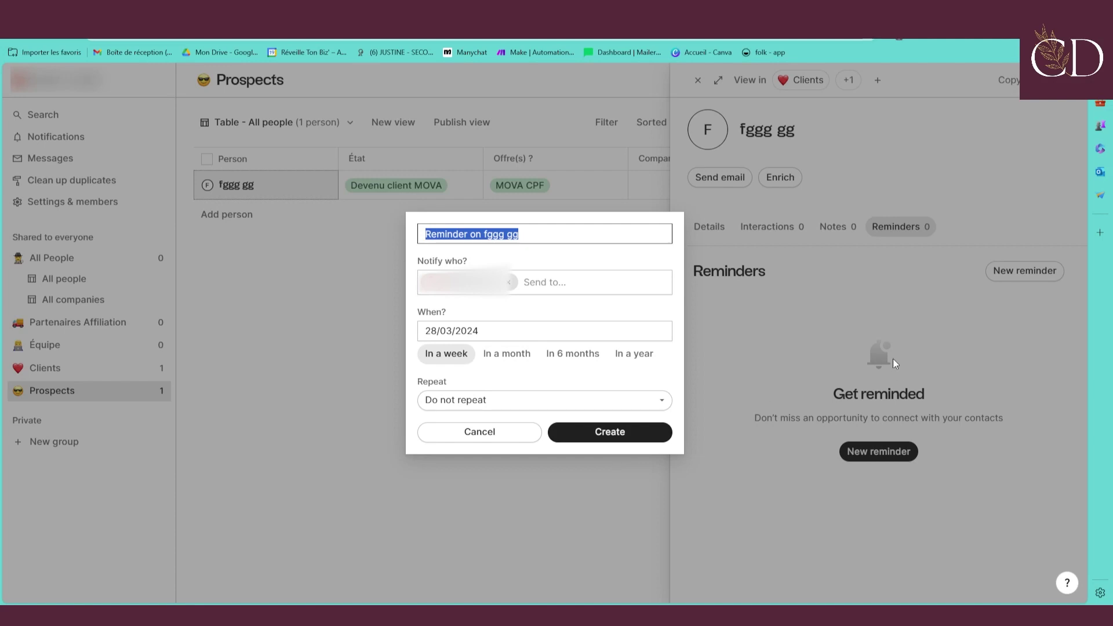
pyautogui.click(893, 358)
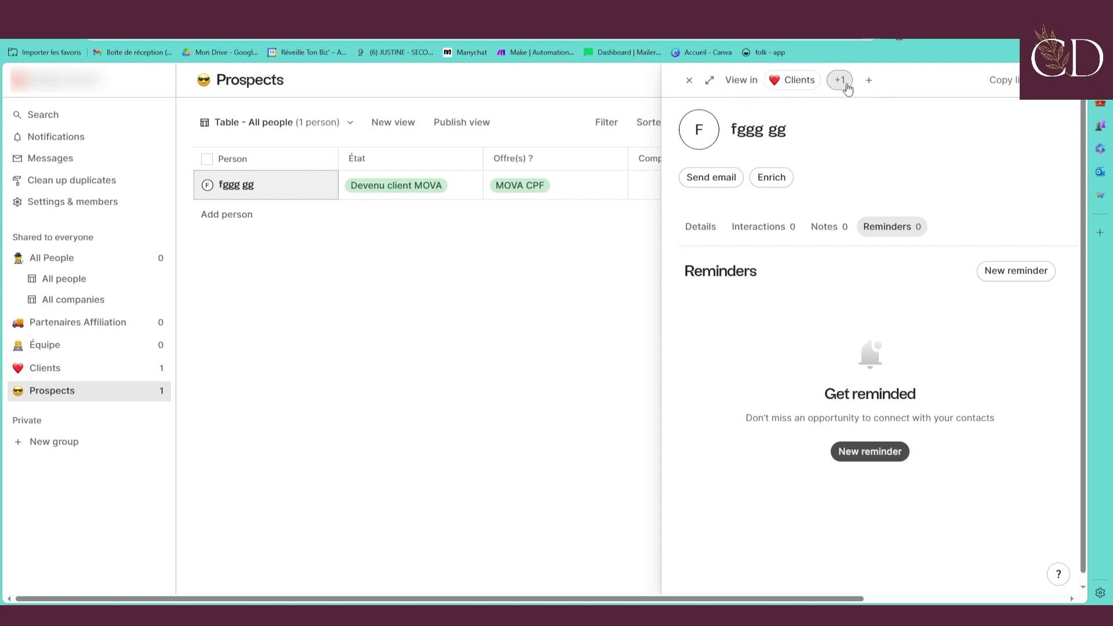
# Add the contact to the All People group and view its enrichment options without starting the enrichment
pyautogui.click(839, 80)
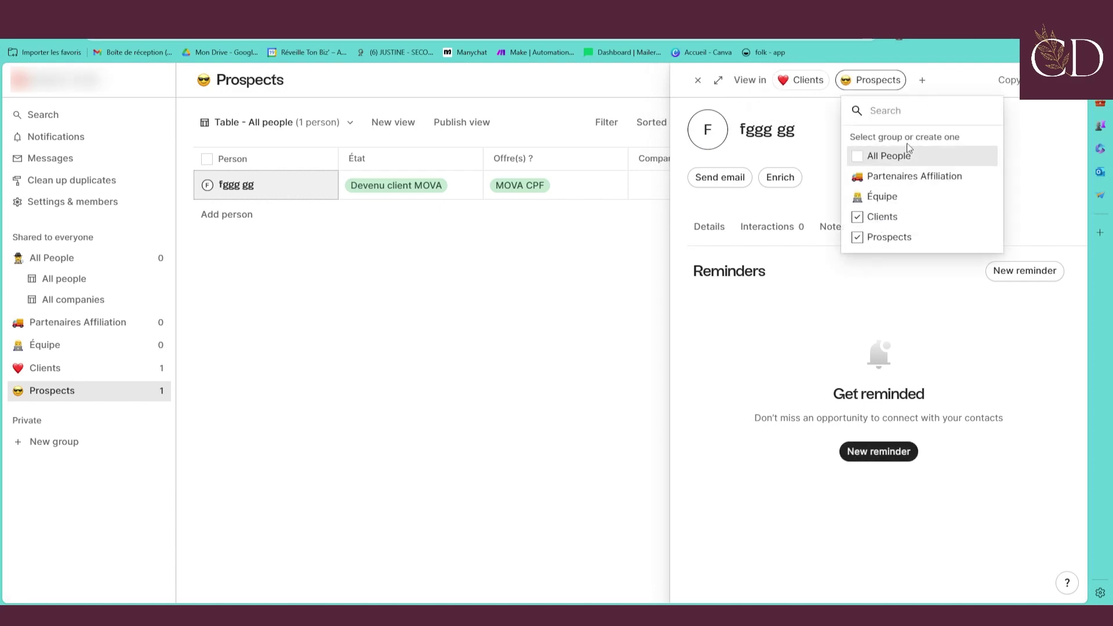
pyautogui.click(896, 156)
pyautogui.click(943, 326)
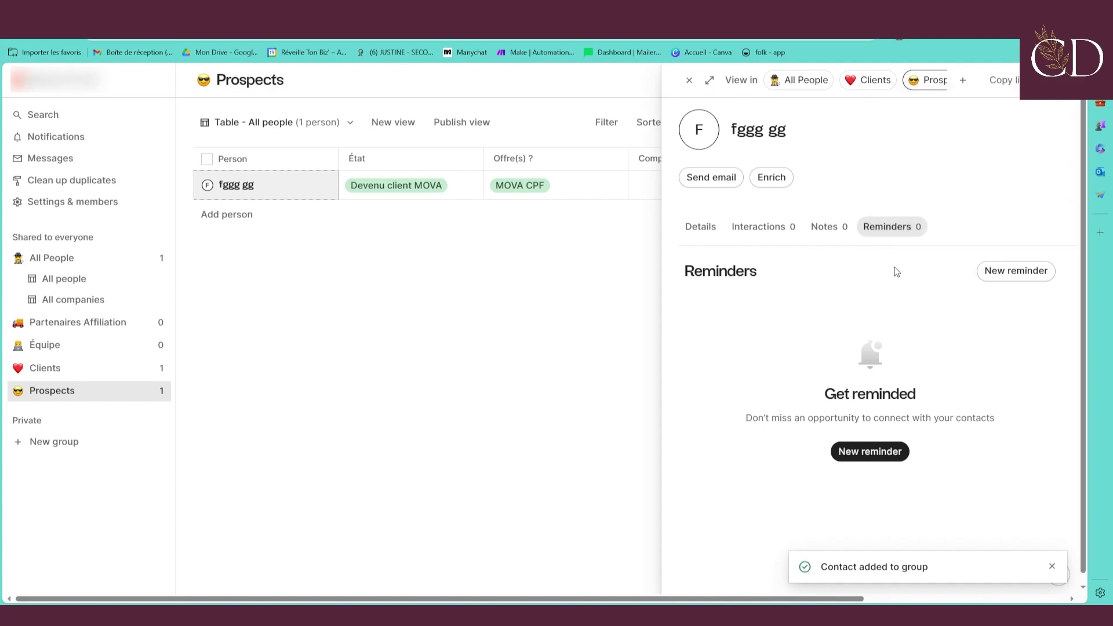
pyautogui.click(771, 183)
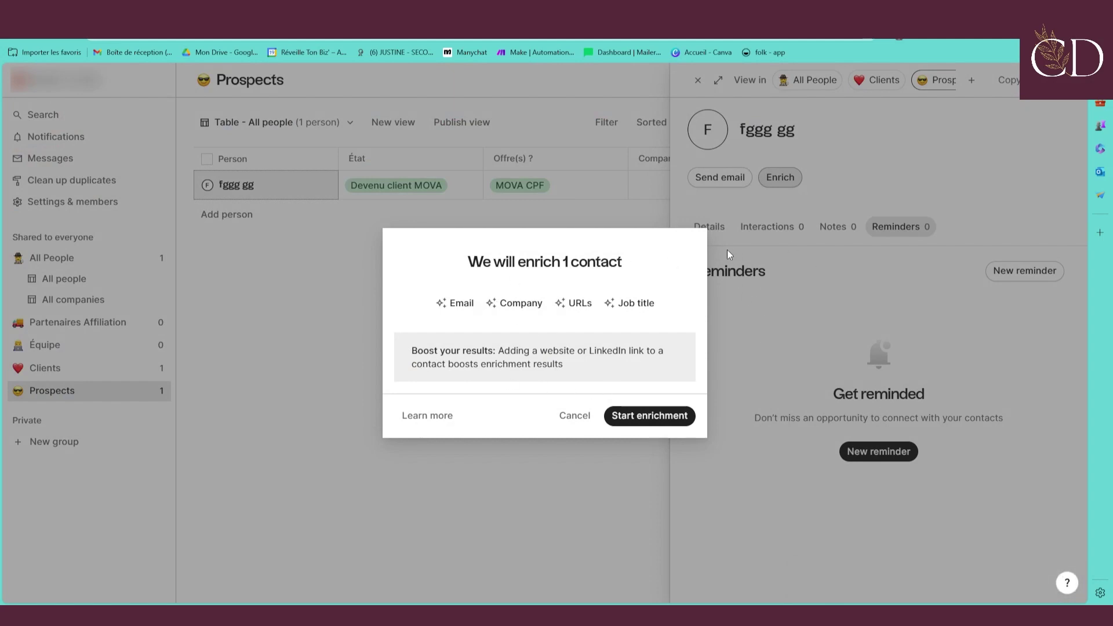
pyautogui.click(574, 415)
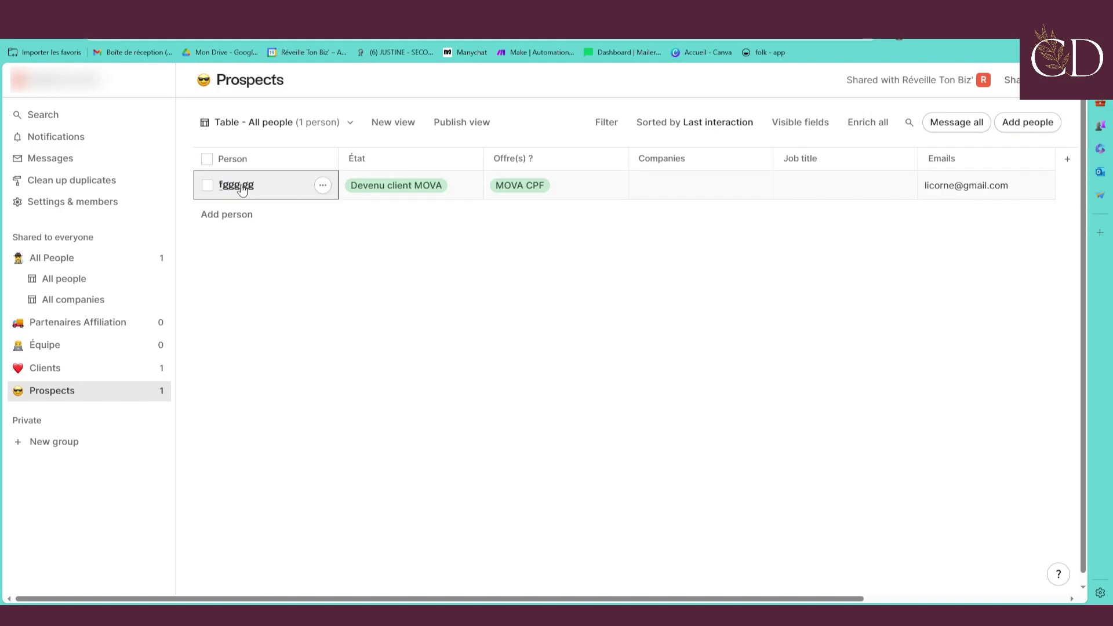
# Start a new e-mail message to the contact from the Prospects group and dismiss the sender setup notice
pyautogui.click(300, 190)
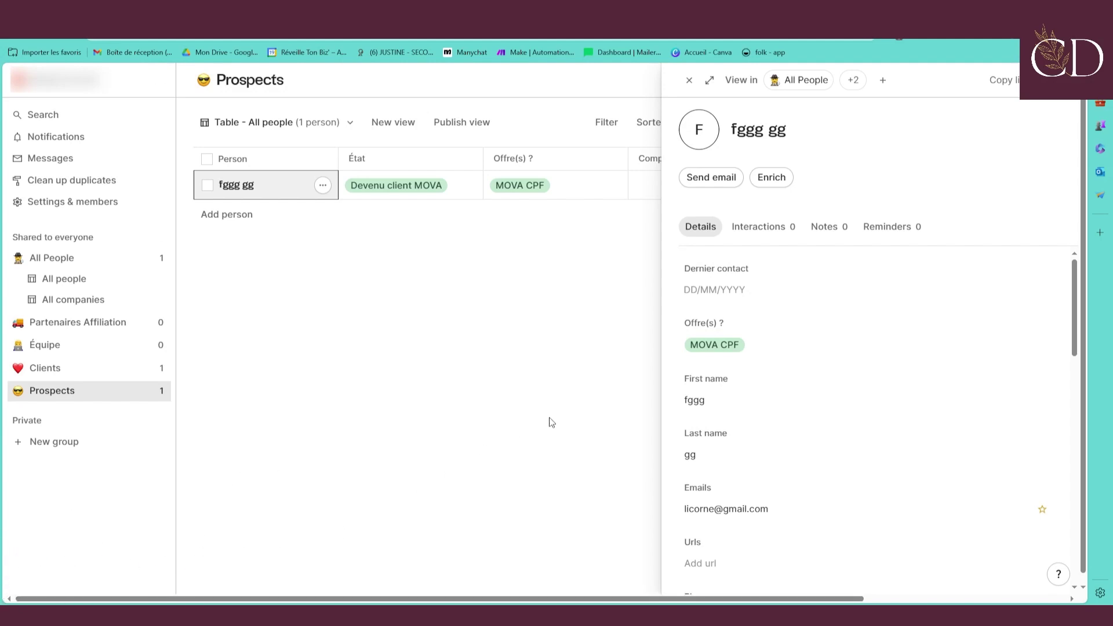
pyautogui.click(710, 180)
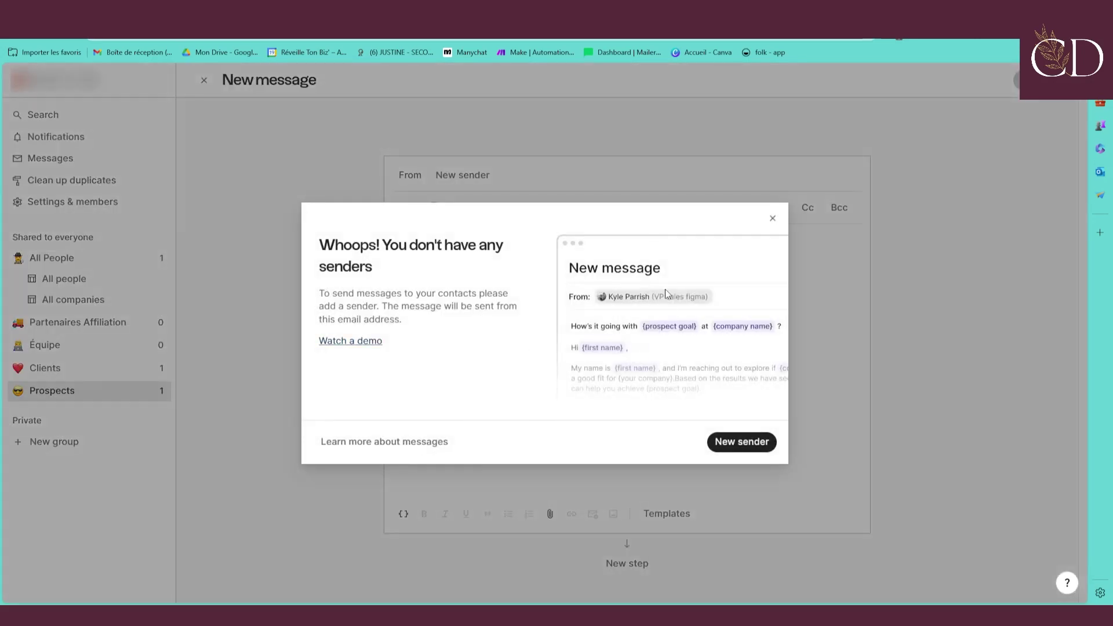
pyautogui.click(773, 219)
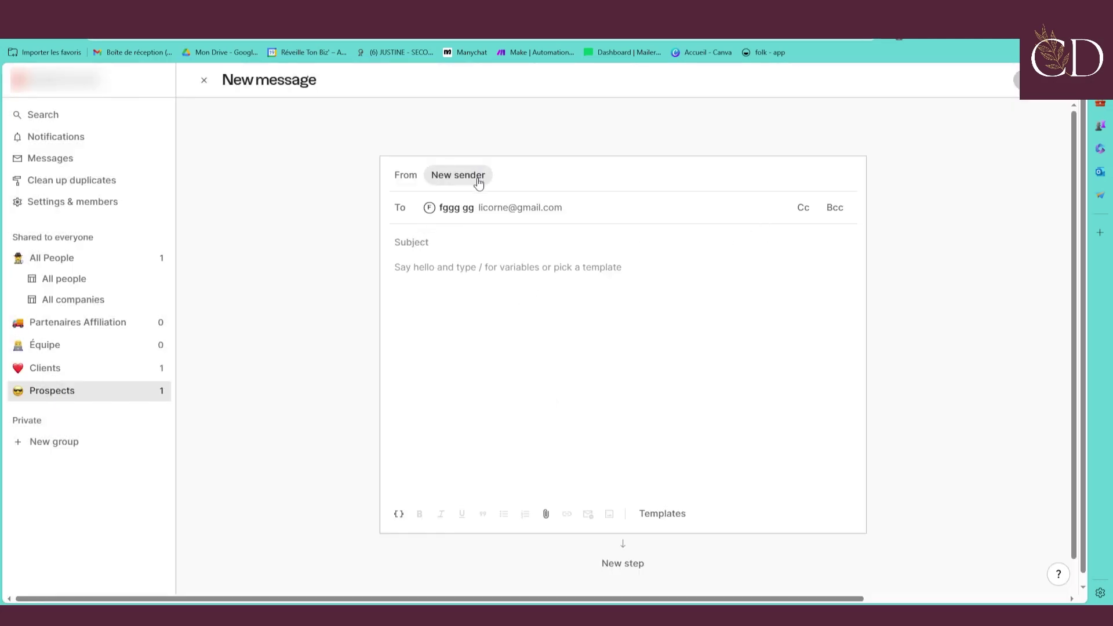
# Add a follow-up step to the message sequence with a wait of 2 days, and close the message
pyautogui.scroll(-1, 621, 358)
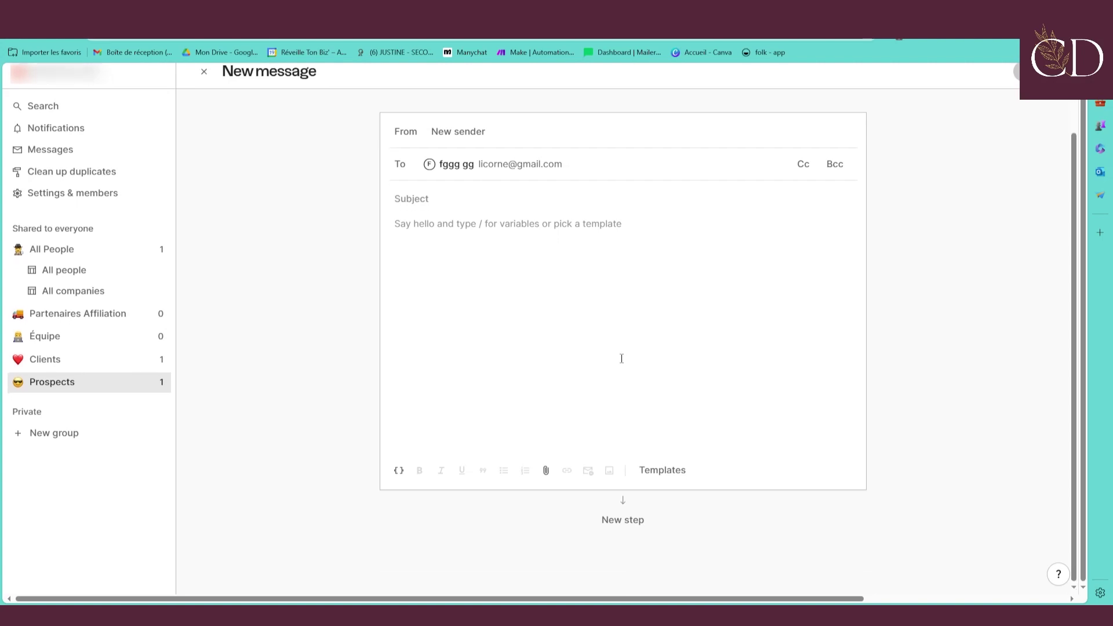
pyautogui.click(639, 518)
pyautogui.scroll(-7, 655, 435)
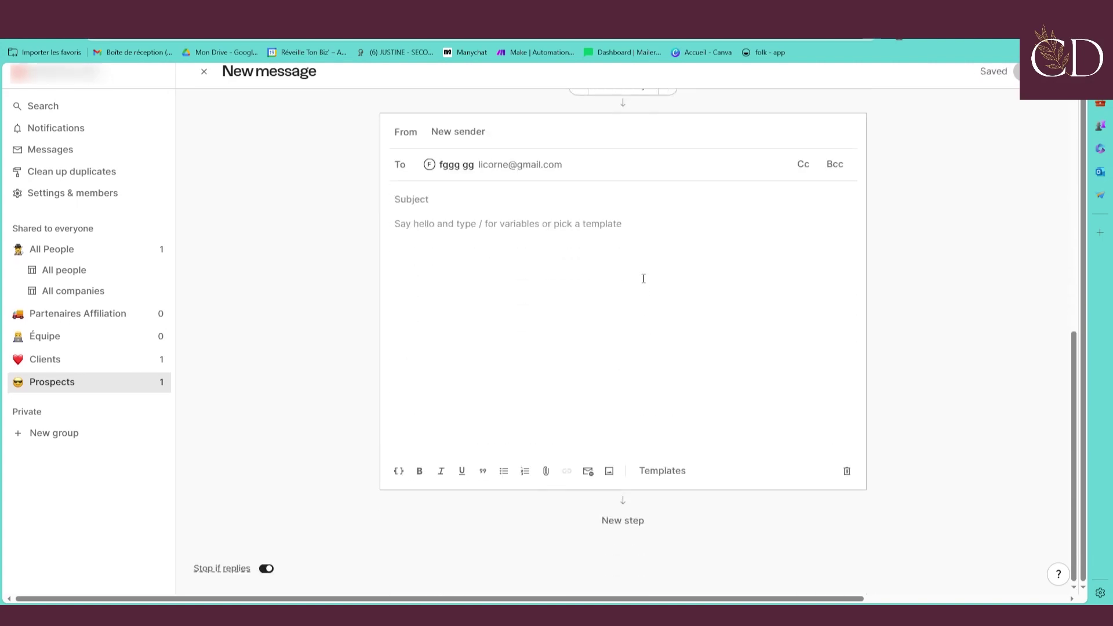
pyautogui.scroll(3, 644, 276)
pyautogui.click(668, 238)
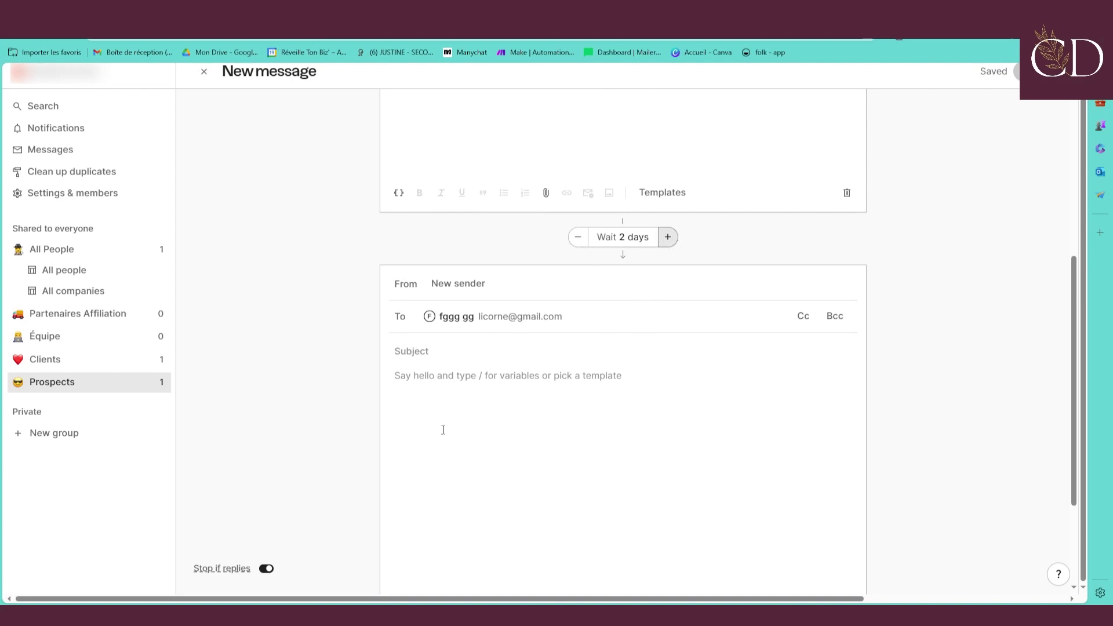
pyautogui.scroll(-3, 609, 307)
pyautogui.scroll(1, 610, 369)
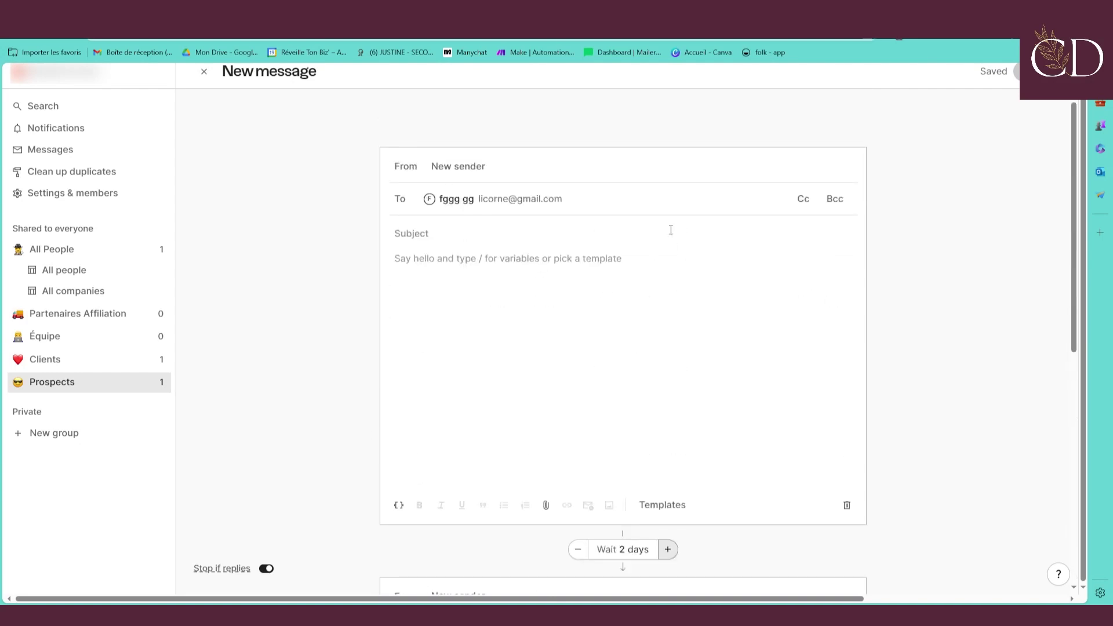
pyautogui.click(204, 73)
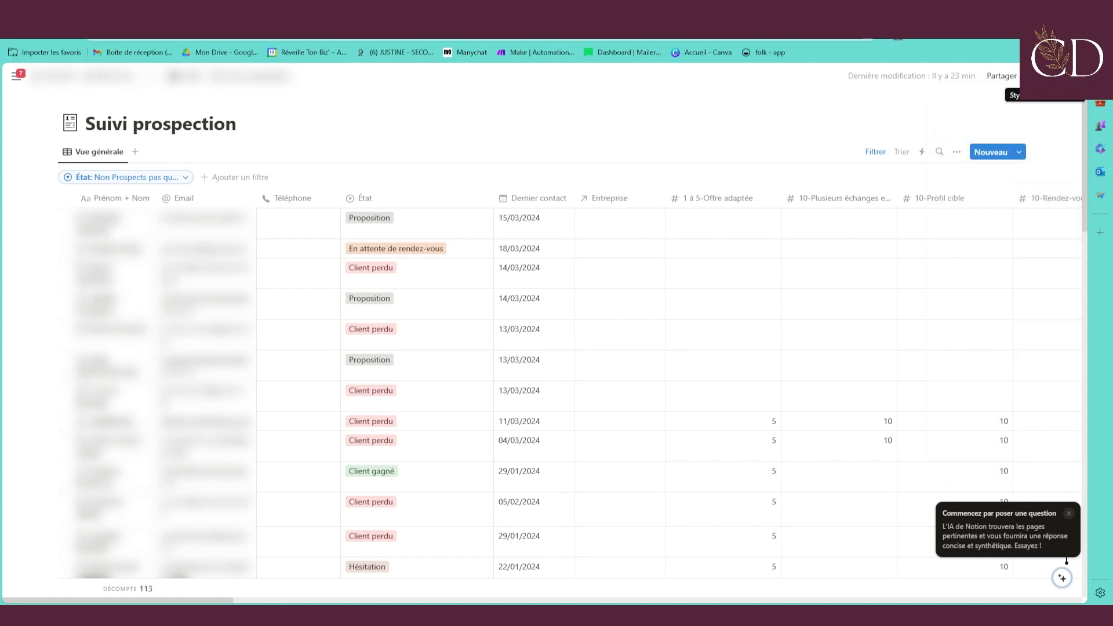
# In Notion, export the current view of the Suivi prospection database in Markdown et CSV format with exported content set to Tout
pyautogui.click(1047, 76)
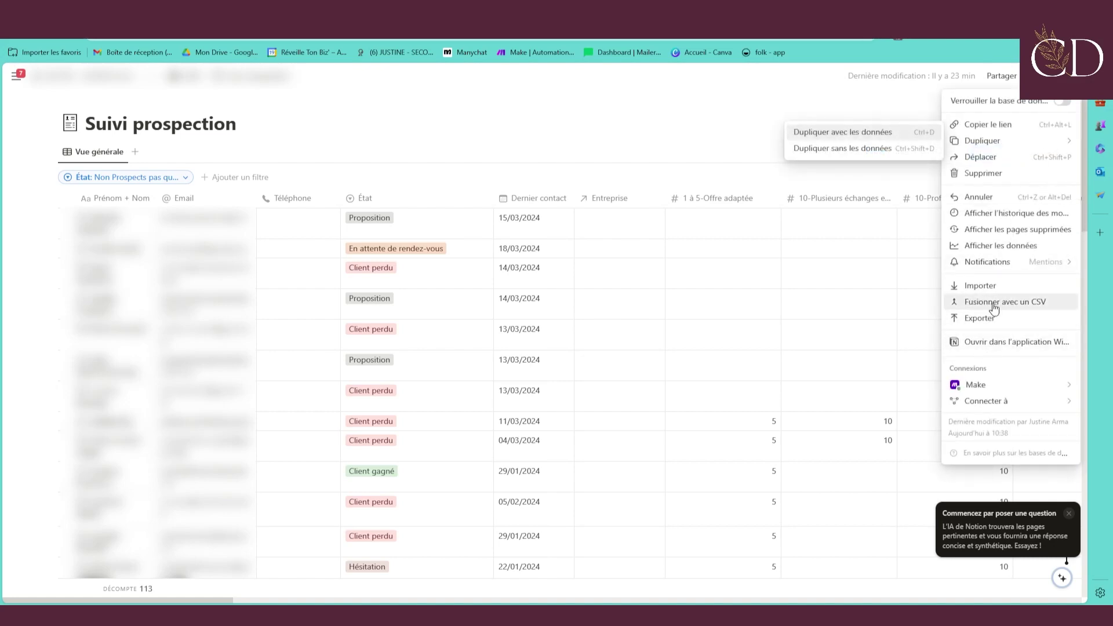
pyautogui.click(987, 318)
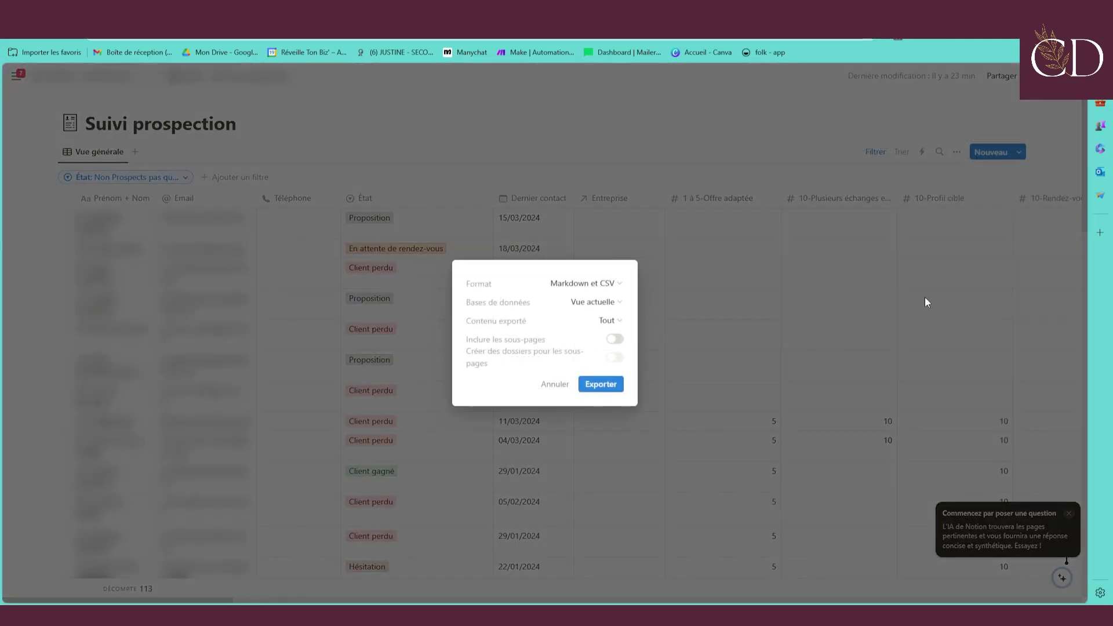
pyautogui.click(562, 286)
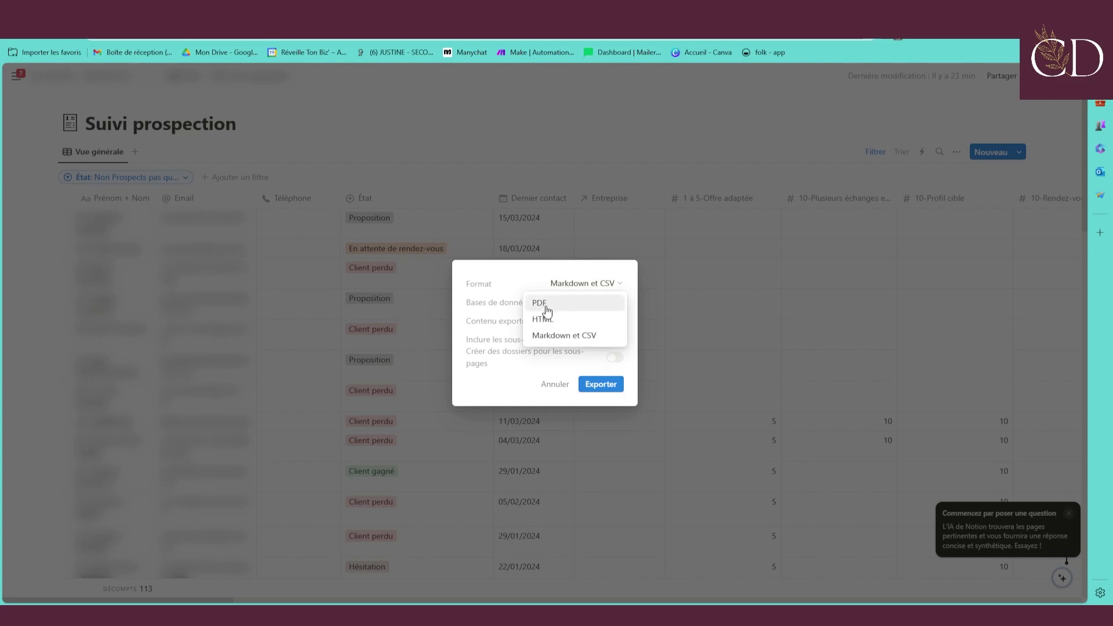
pyautogui.click(582, 339)
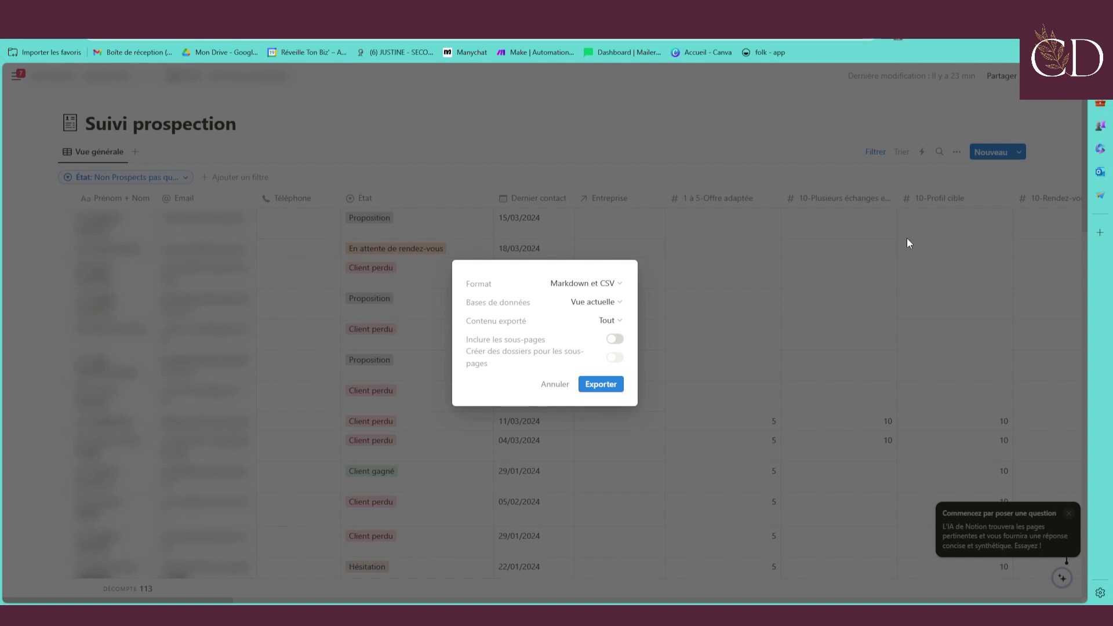
pyautogui.click(607, 323)
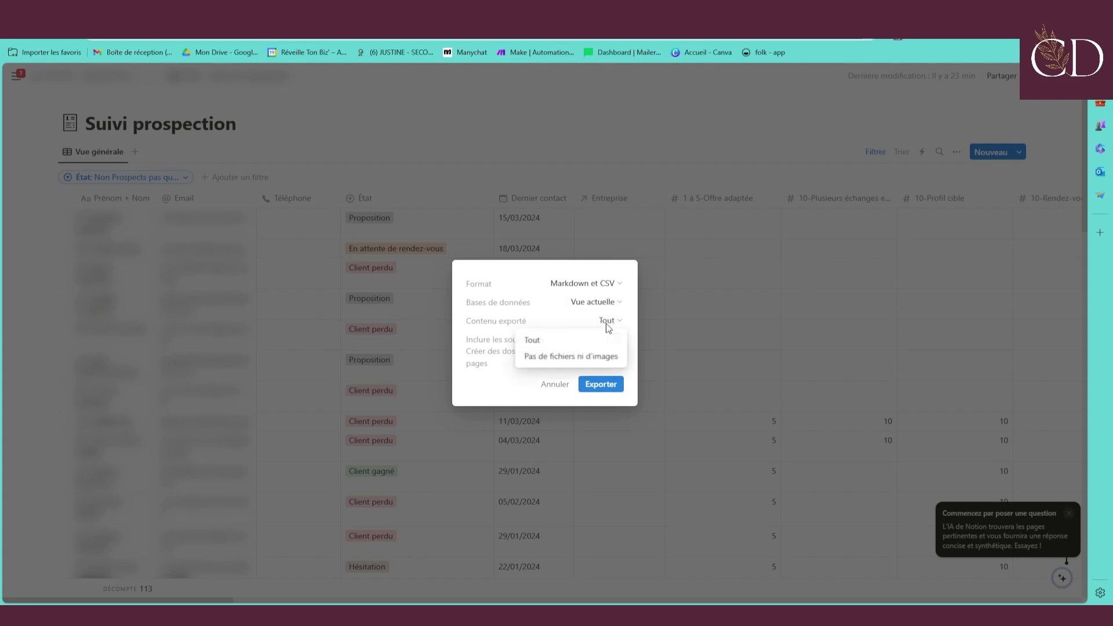
pyautogui.click(536, 343)
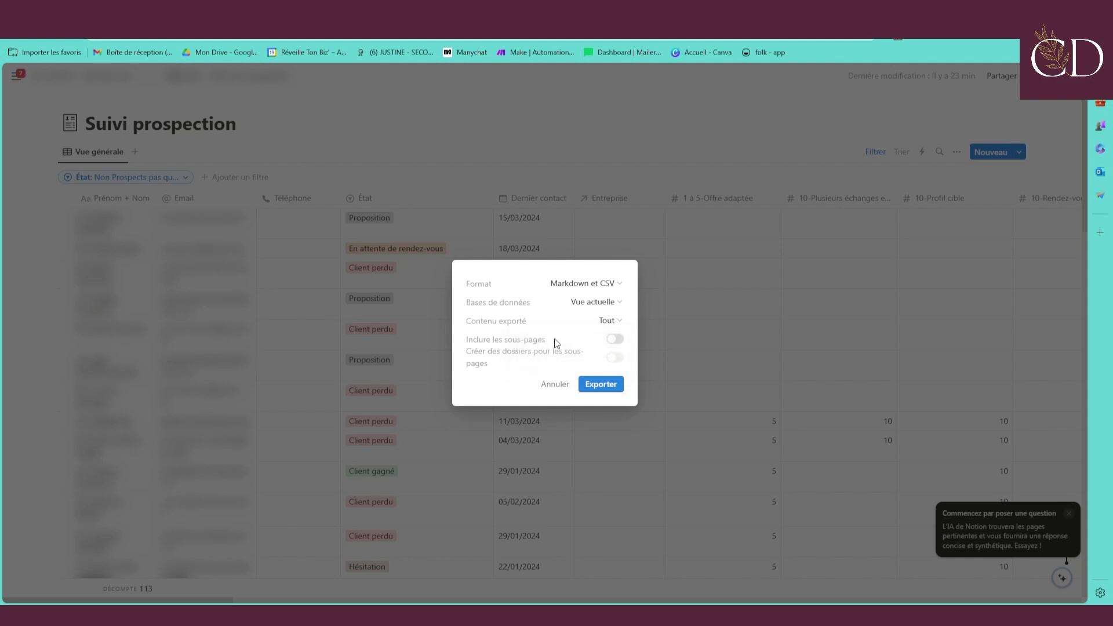
pyautogui.click(607, 386)
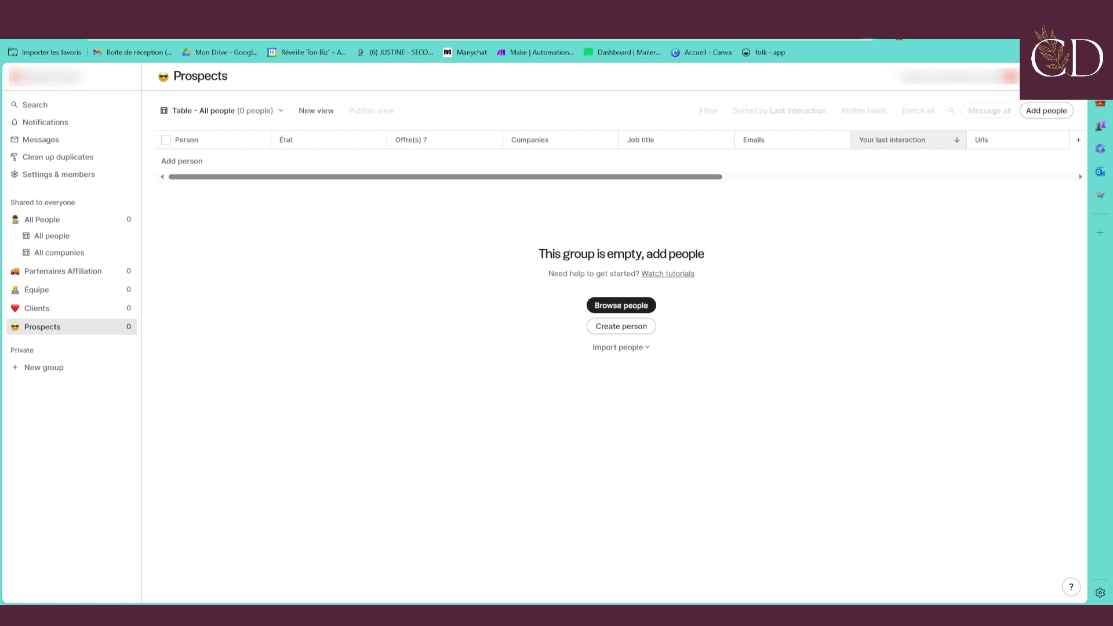
# In folk, start importing people from a file into the empty Prospects group and supply the exported prospect file
pyautogui.click(618, 347)
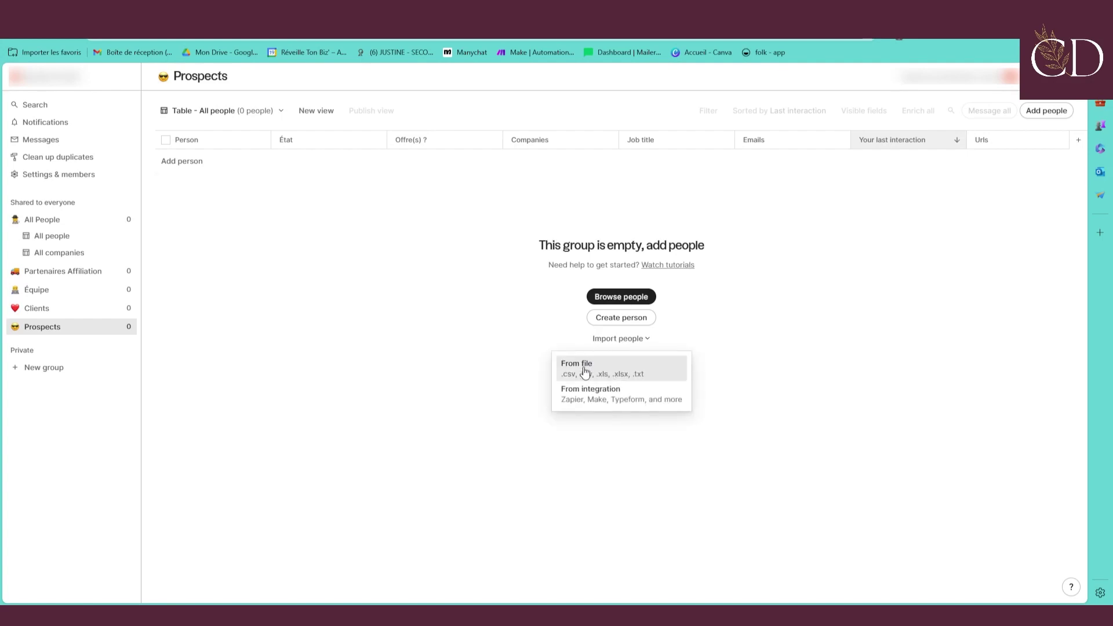
pyautogui.click(616, 373)
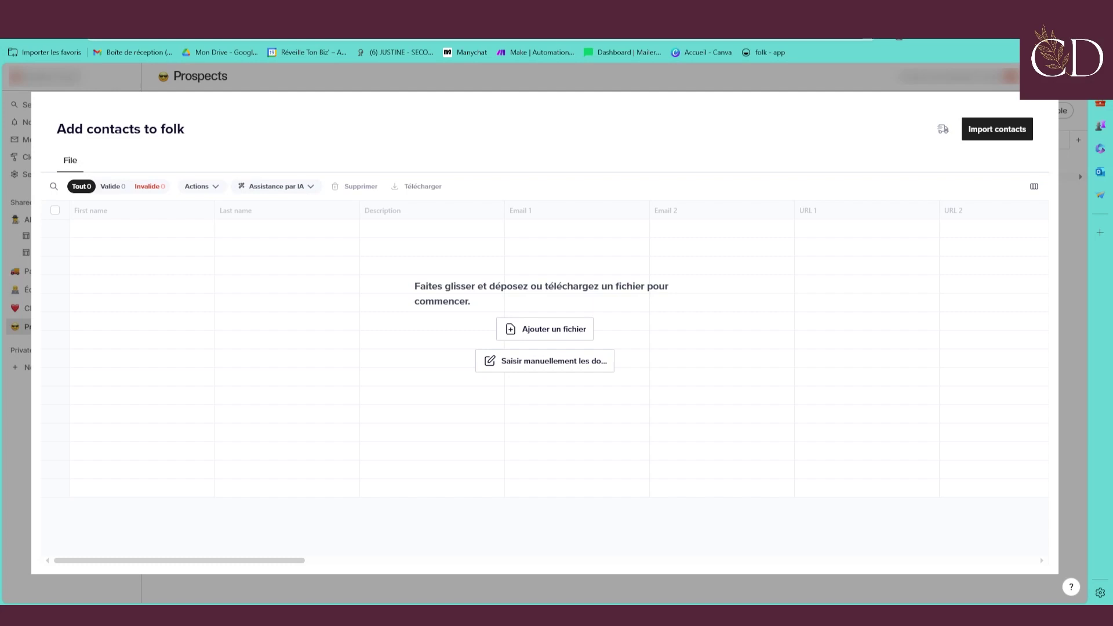
pyautogui.moveTo(876, 41); pyautogui.dragTo(584, 137)
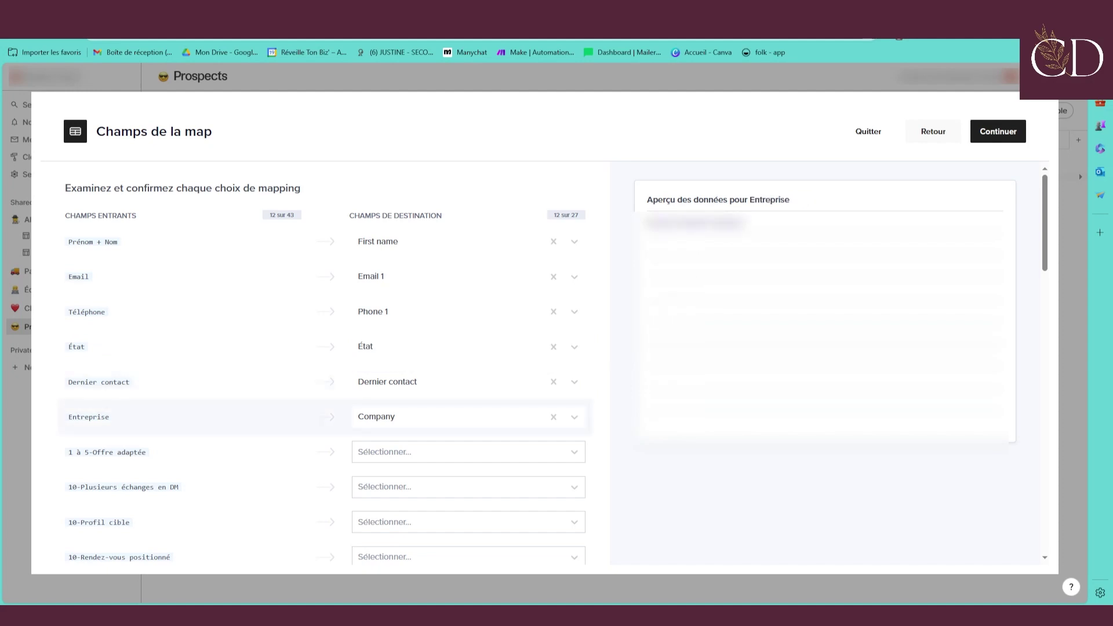
# Review how the incoming columns, from Prénom + Nom to Quelle offre intérêt ?, are mapped to the destination fields
pyautogui.scroll(-4, 325, 365)
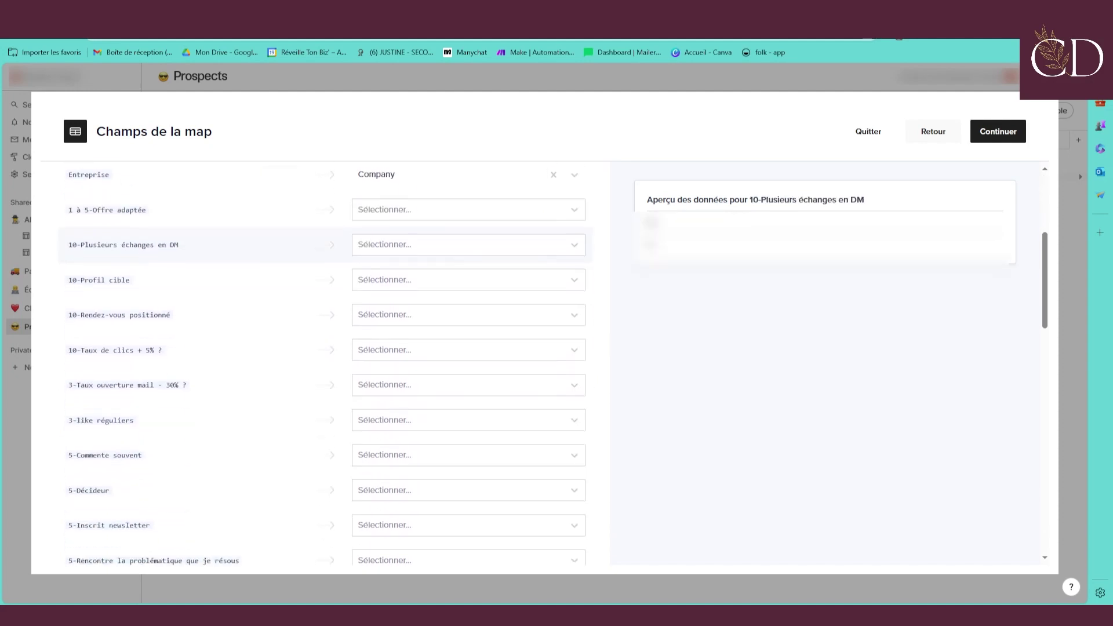
pyautogui.scroll(-5, 325, 319)
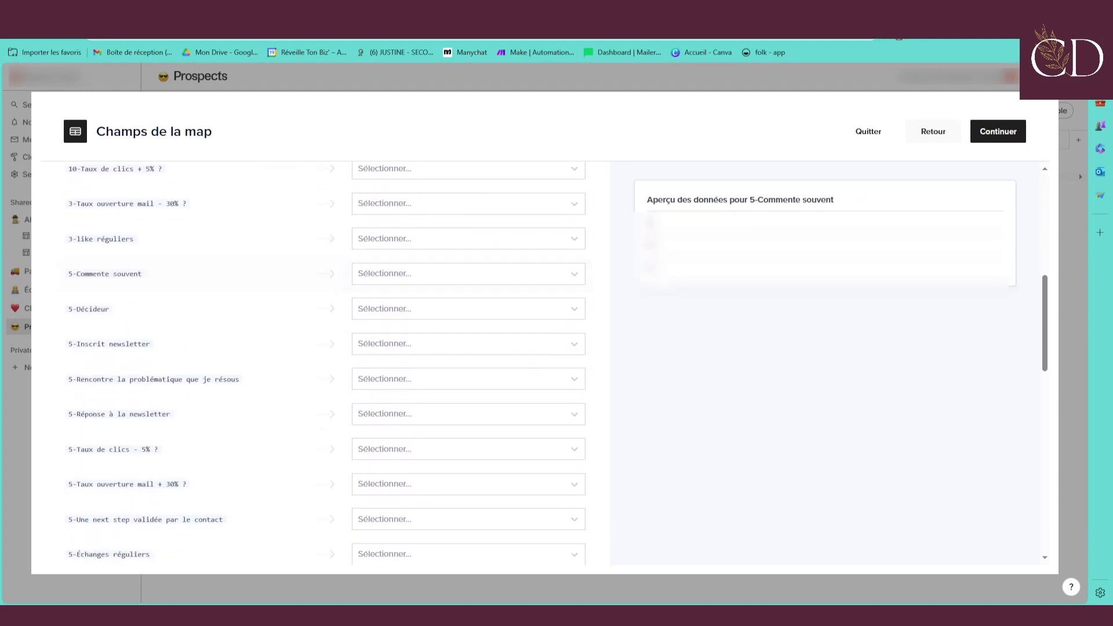
pyautogui.scroll(-3, 324, 318)
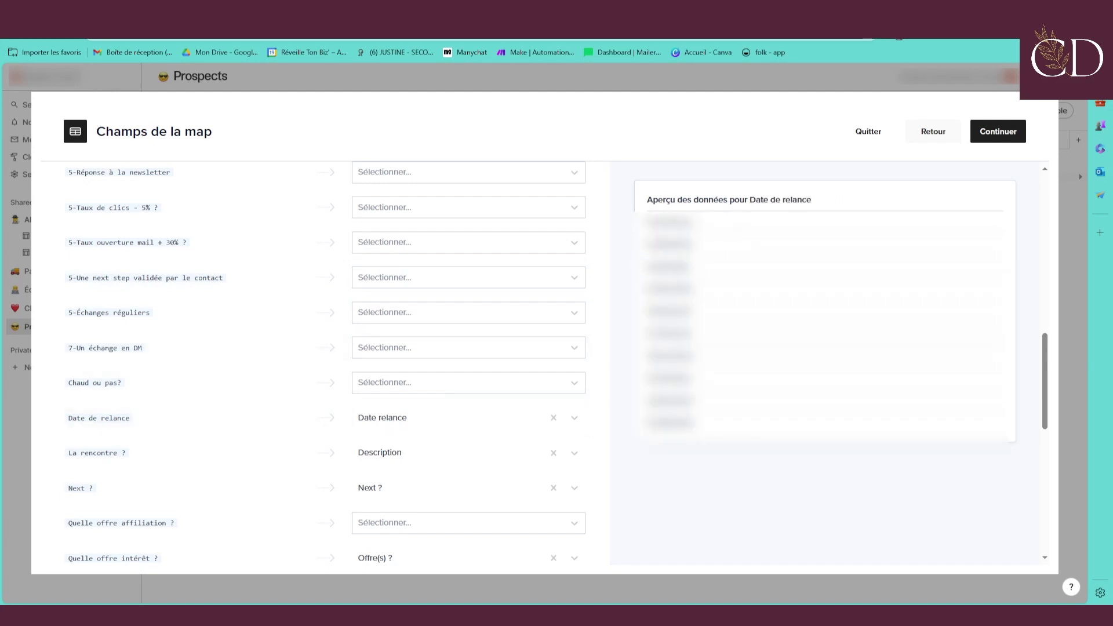
# Examine the destination options available for La rencontre ? and the mapping of the remaining columns down to LEADSCORE RS
pyautogui.click(494, 456)
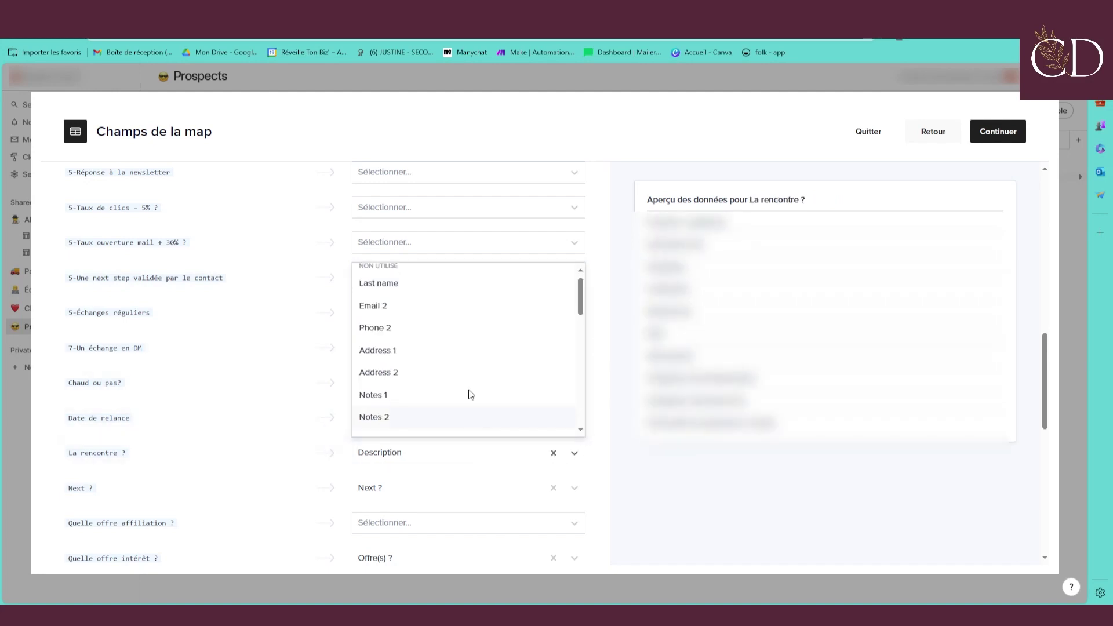
pyautogui.scroll(-6, 458, 332)
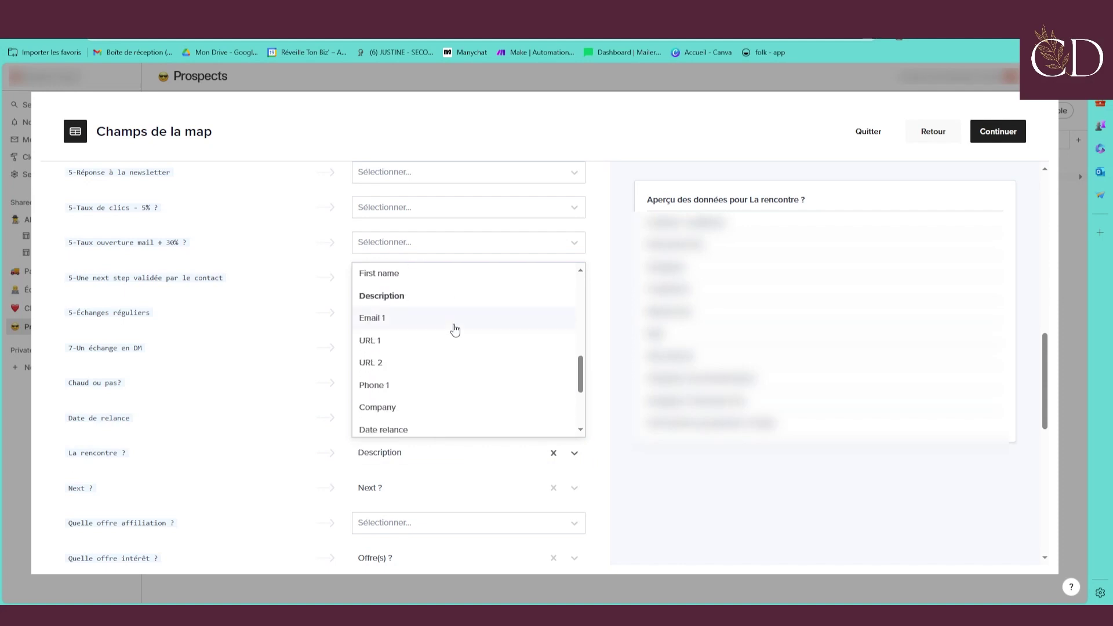
pyautogui.scroll(-5, 386, 347)
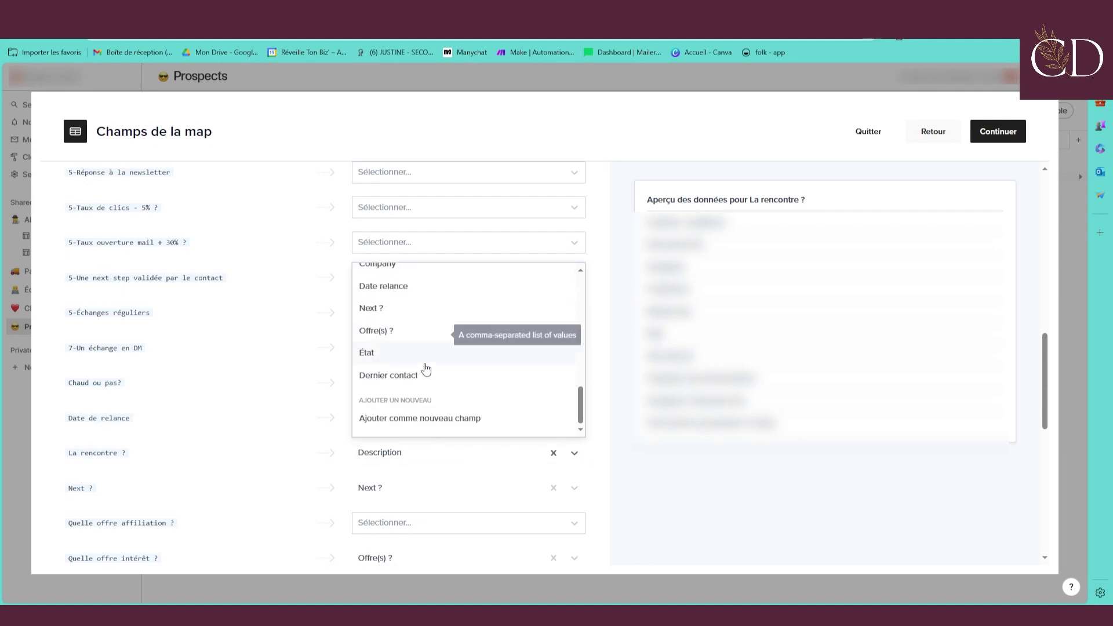
pyautogui.scroll(1, 415, 410)
pyautogui.scroll(5, 415, 411)
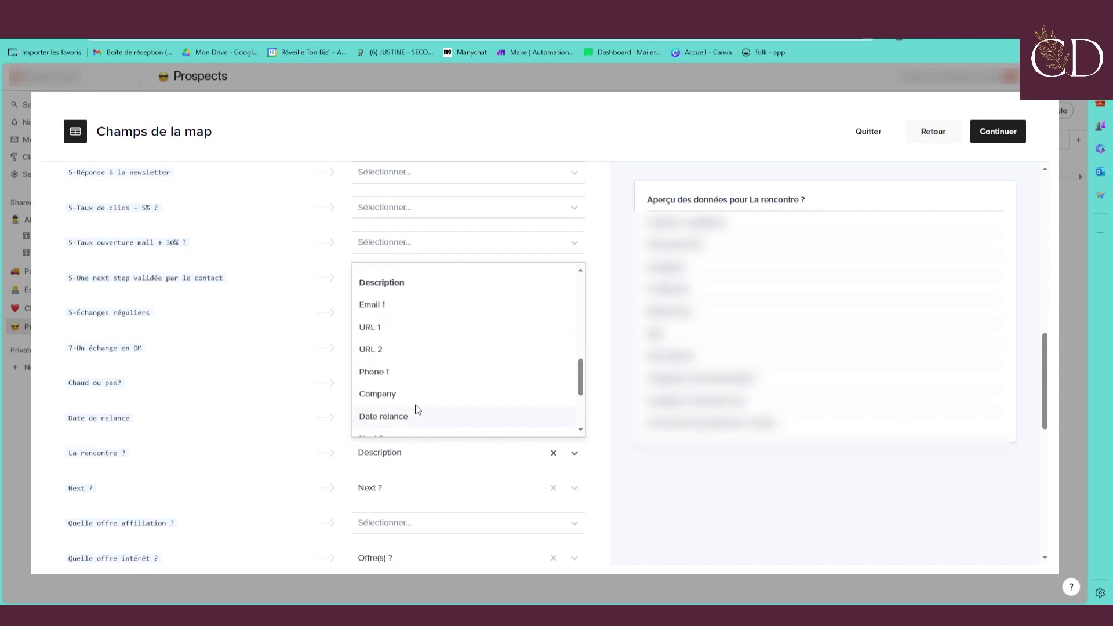
pyautogui.scroll(3, 418, 401)
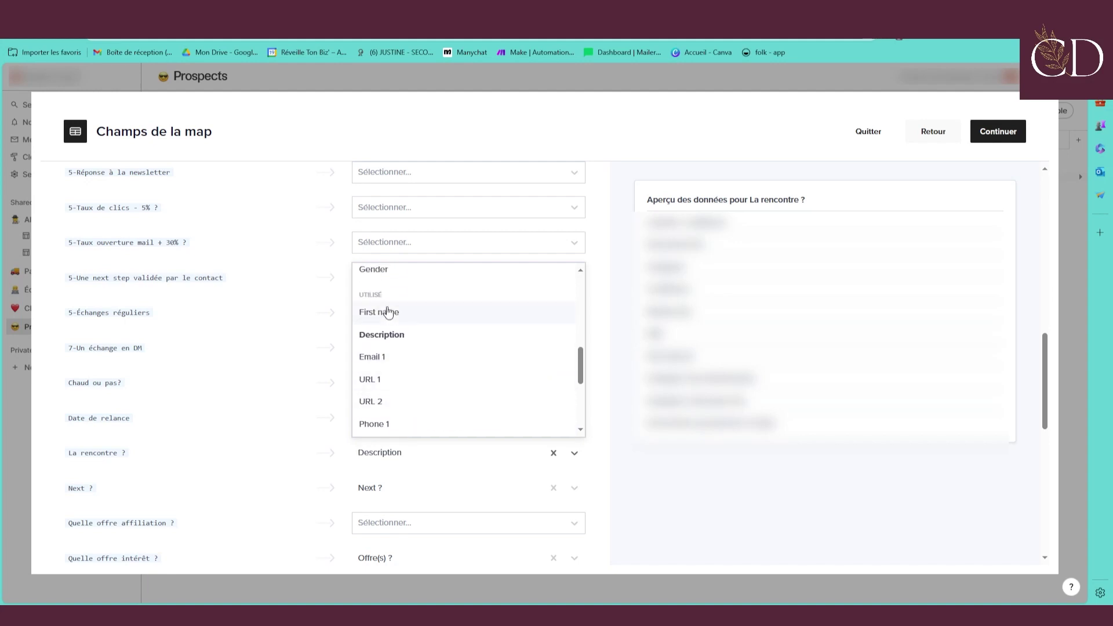
pyautogui.scroll(3, 398, 317)
pyautogui.scroll(6, 399, 320)
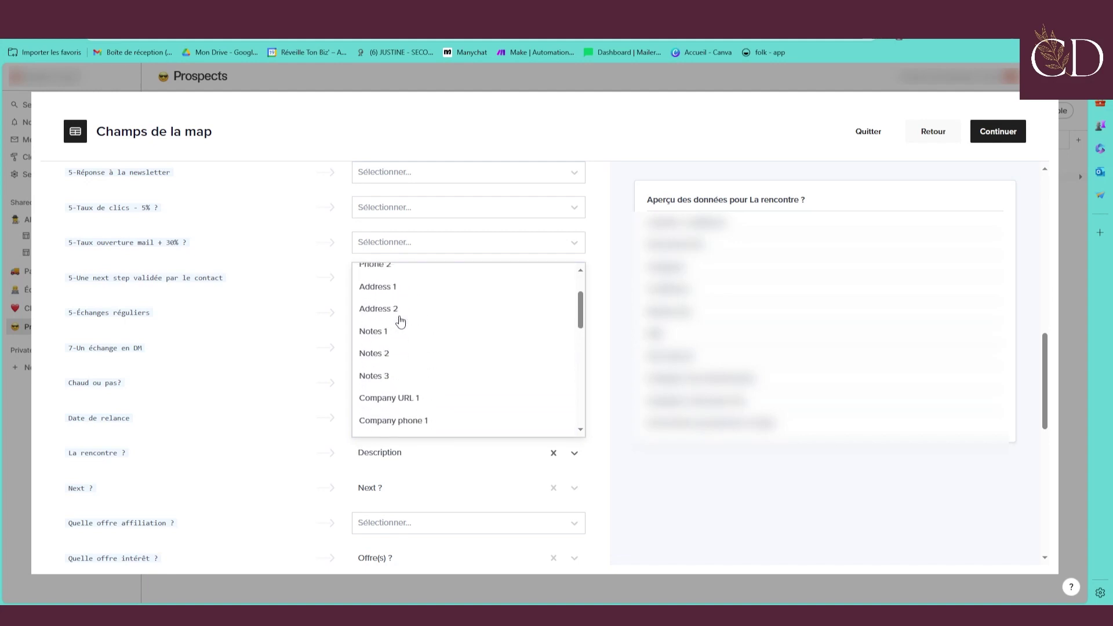
pyautogui.scroll(-5, 385, 312)
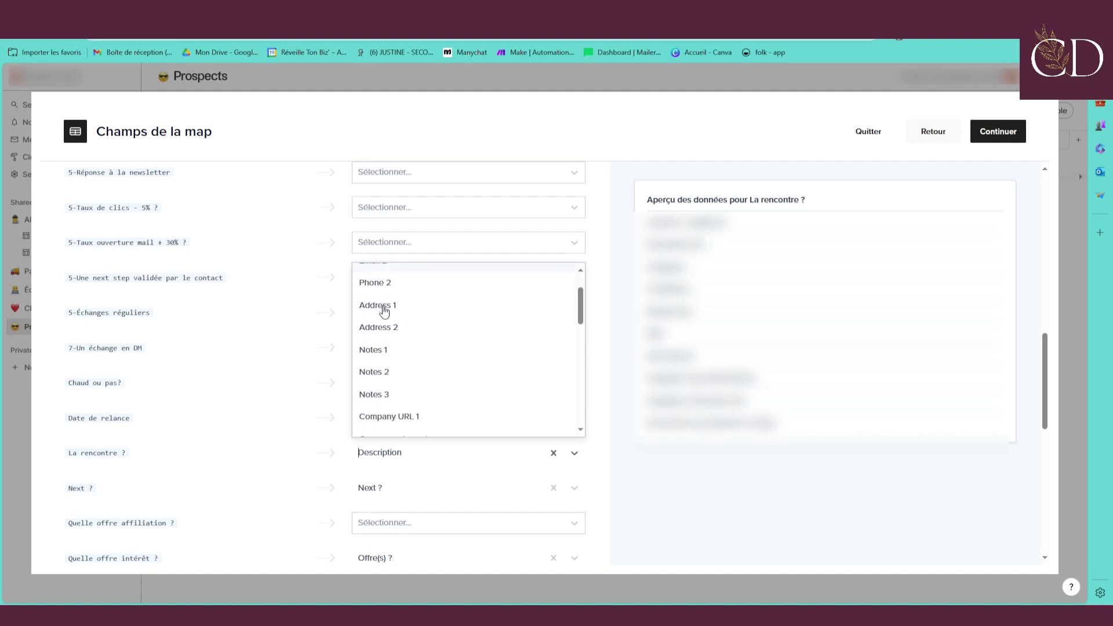
pyautogui.scroll(-1, 385, 366)
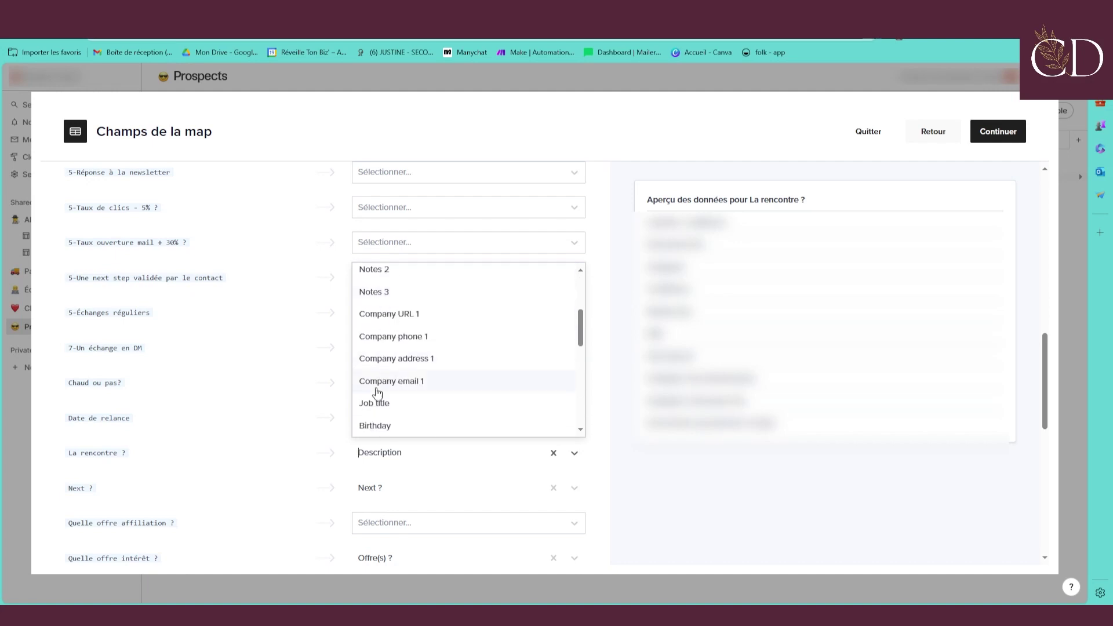
pyautogui.scroll(-4, 413, 371)
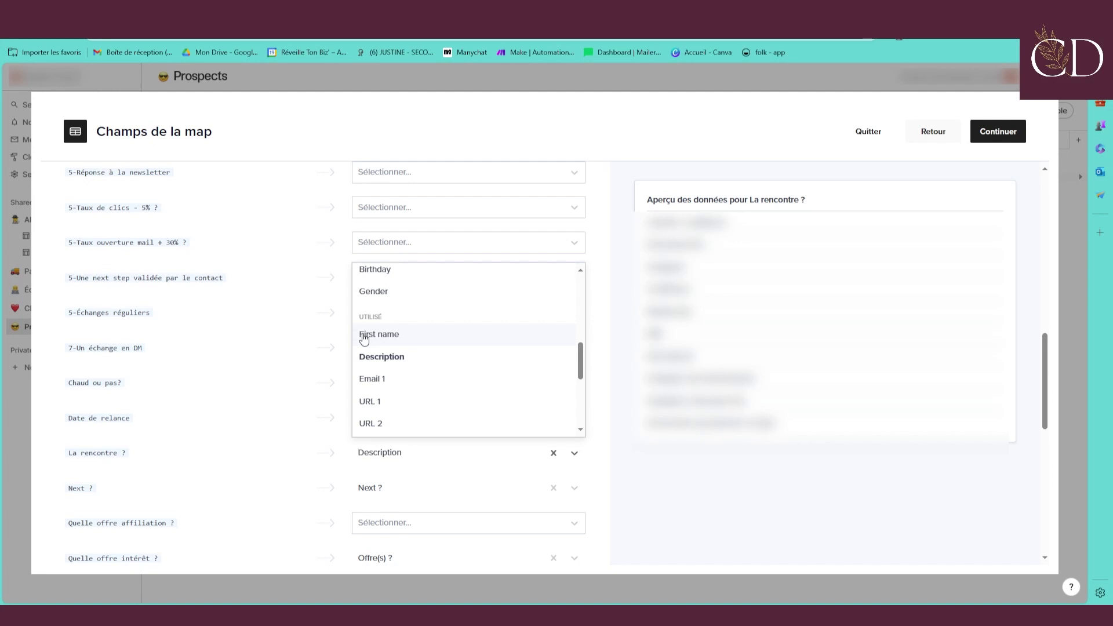
pyautogui.scroll(-5, 363, 340)
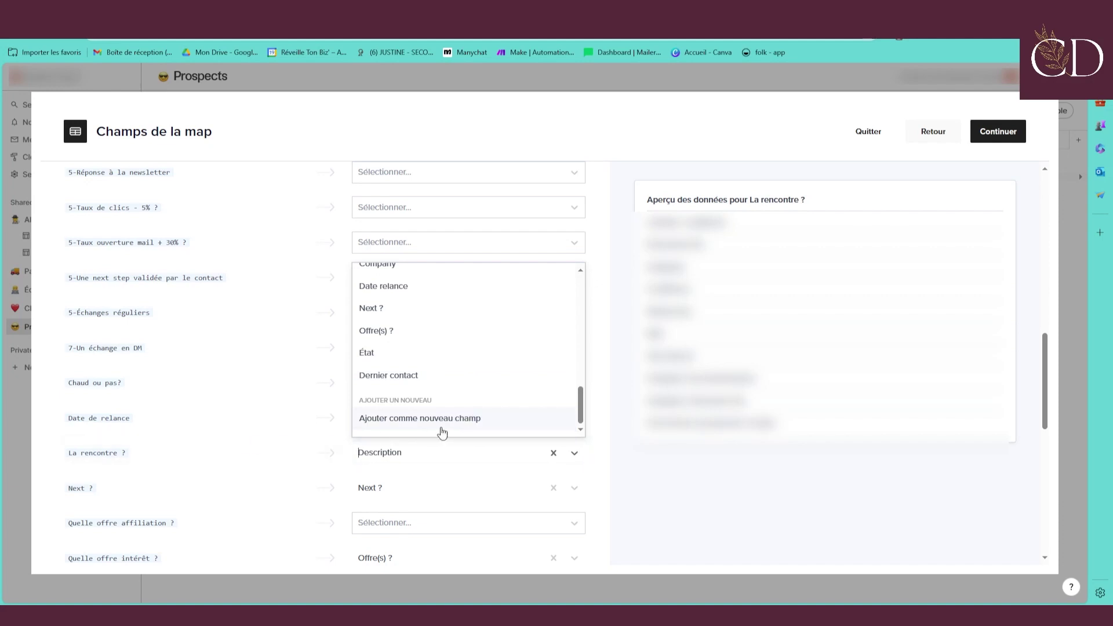
pyautogui.scroll(-3, 325, 509)
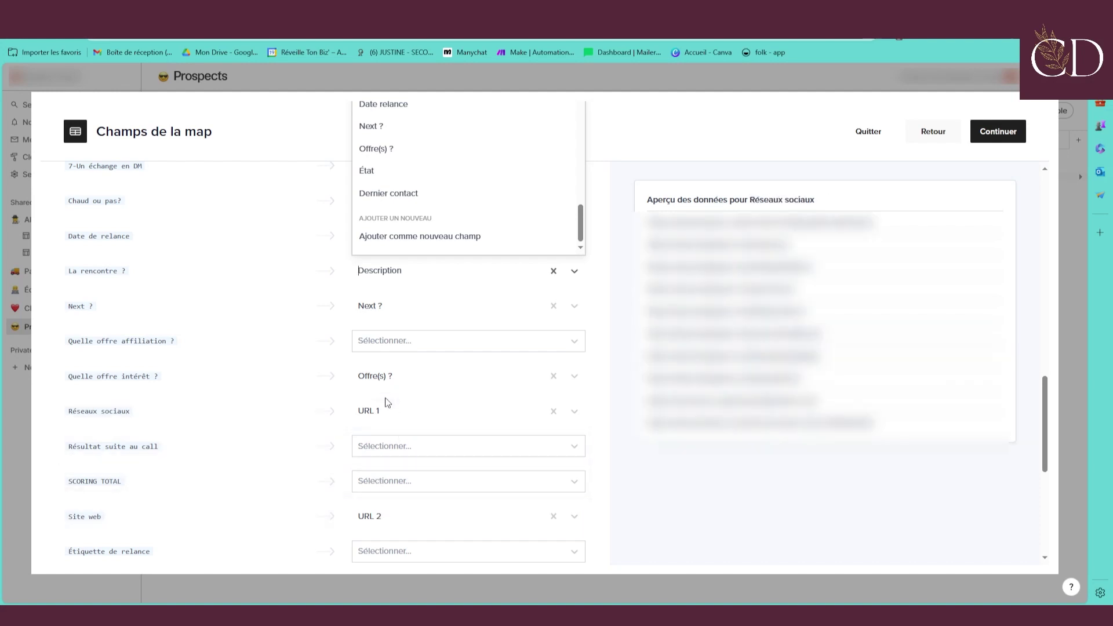
pyautogui.scroll(-3, 385, 423)
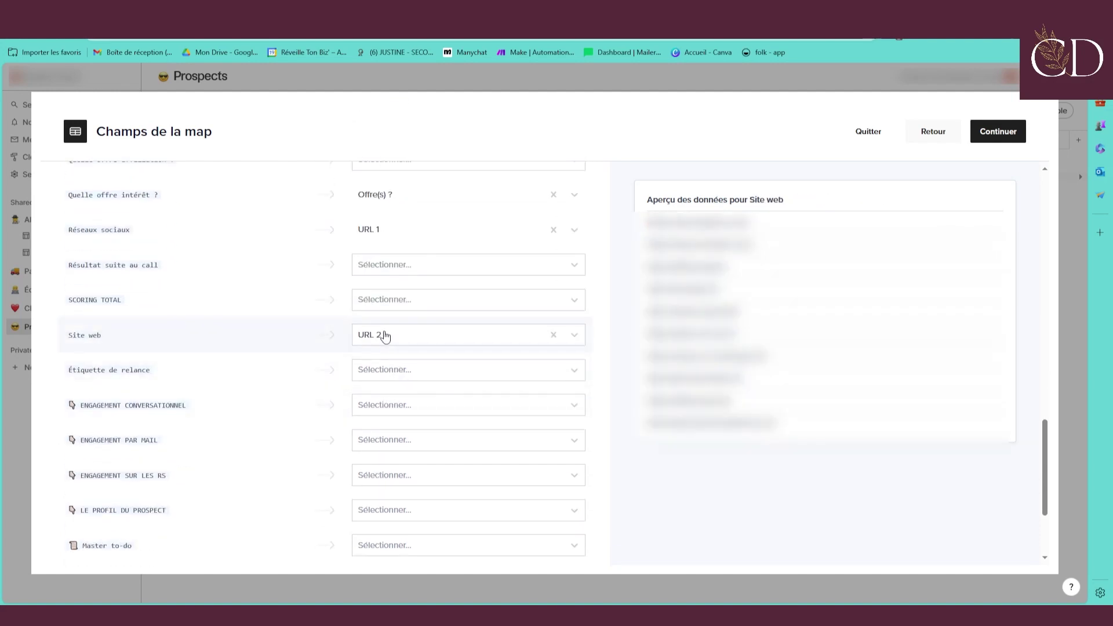
pyautogui.scroll(-3, 348, 348)
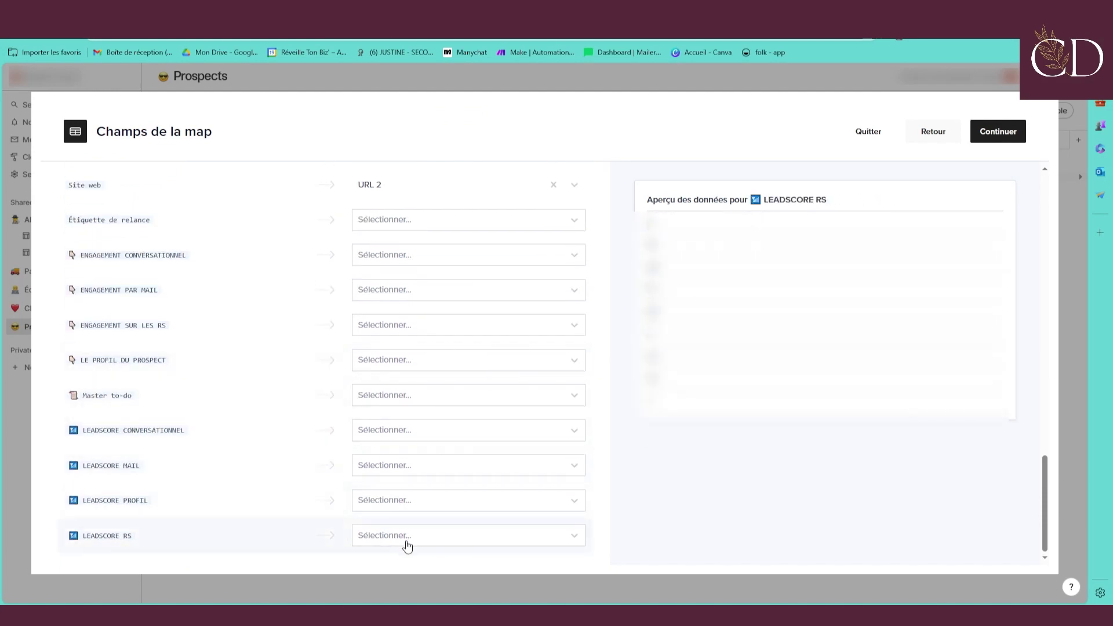
pyautogui.scroll(5, 429, 405)
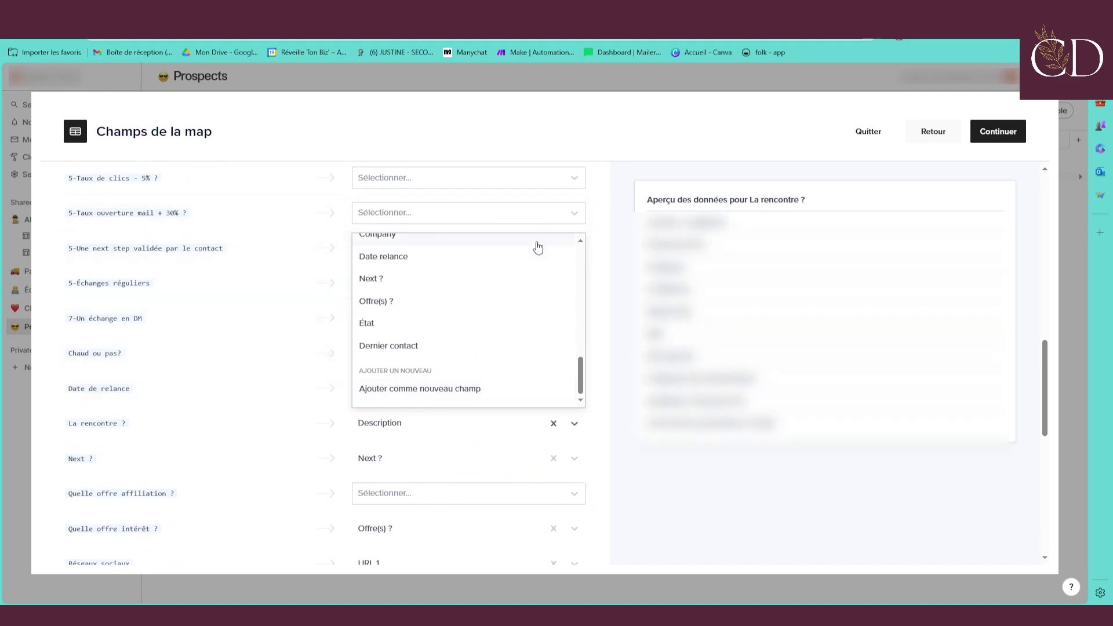
pyautogui.click(597, 228)
# Map the incoming column 1 à 5-Offre adaptée to a destination added as a new field (Ajouter comme nouveau champ)
pyautogui.scroll(15, 436, 323)
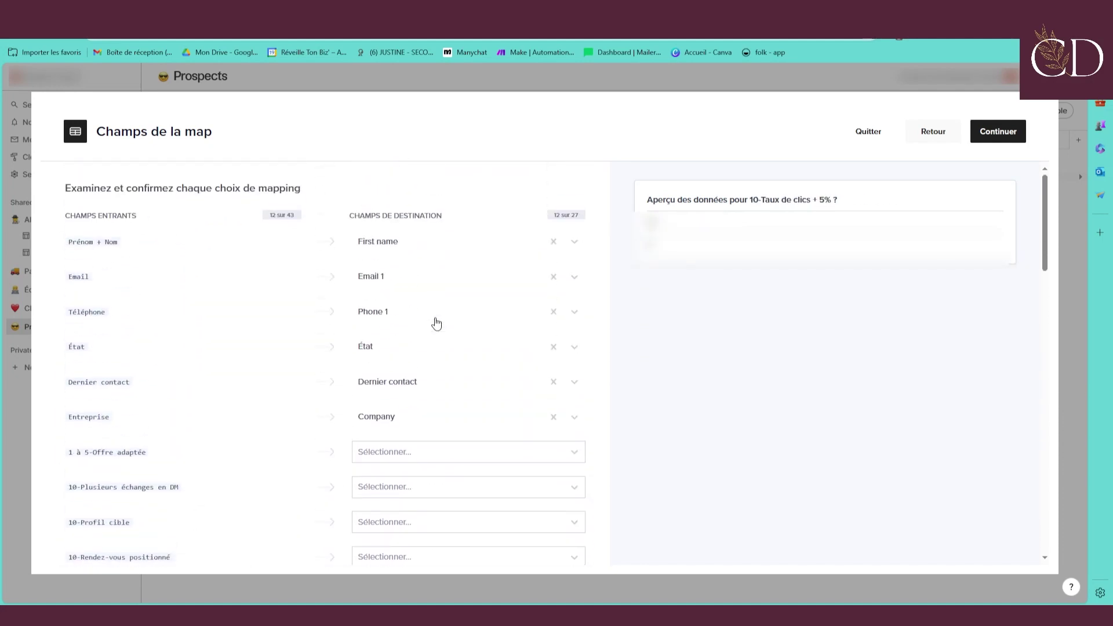
pyautogui.scroll(-2, 433, 252)
pyautogui.click(361, 335)
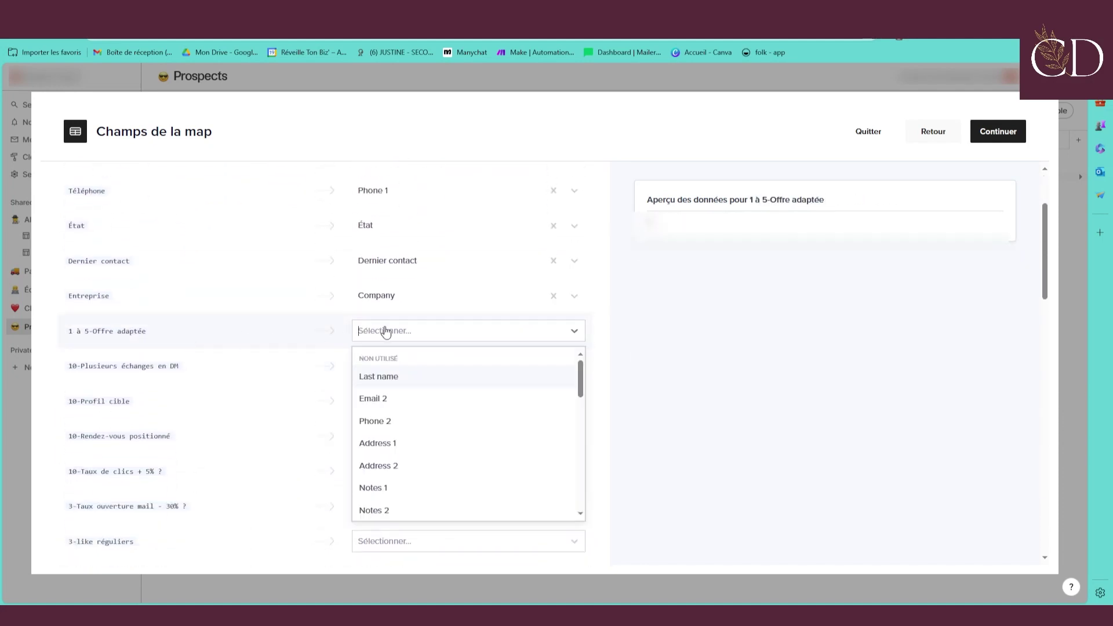
pyautogui.scroll(-5, 398, 418)
pyautogui.click(406, 504)
pyautogui.scroll(-3, 405, 510)
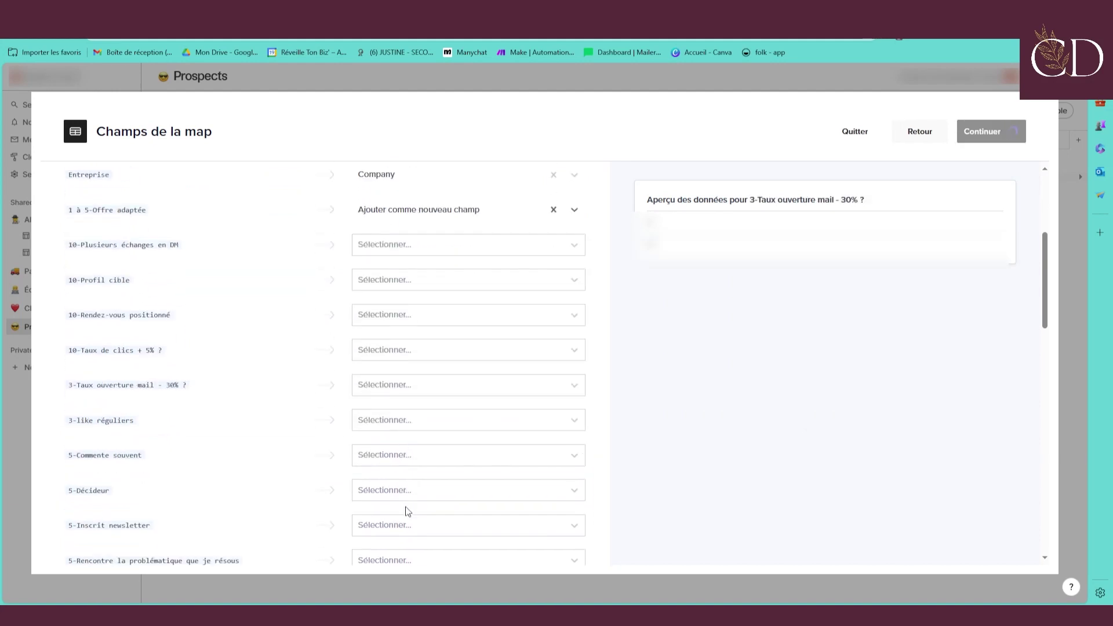
pyautogui.scroll(1, 418, 249)
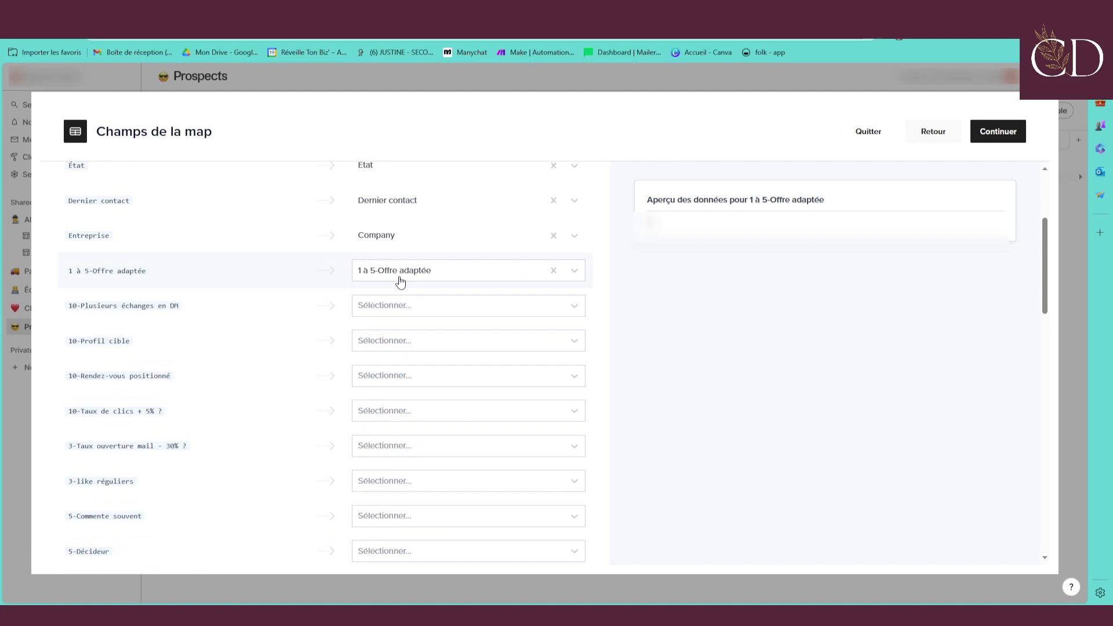
# Map the incoming column 10-Plusieurs échanges en DM by adding it as a new destination field
pyautogui.click(383, 305)
pyautogui.scroll(-5, 401, 418)
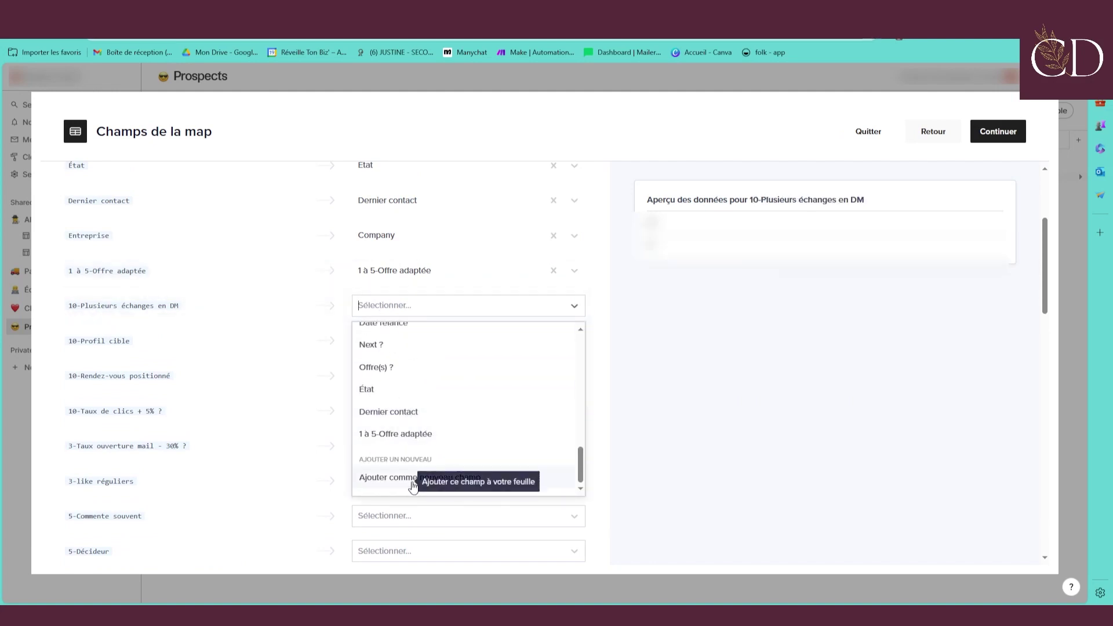
pyautogui.click(412, 477)
pyautogui.scroll(-10, 417, 472)
pyautogui.scroll(10, 425, 393)
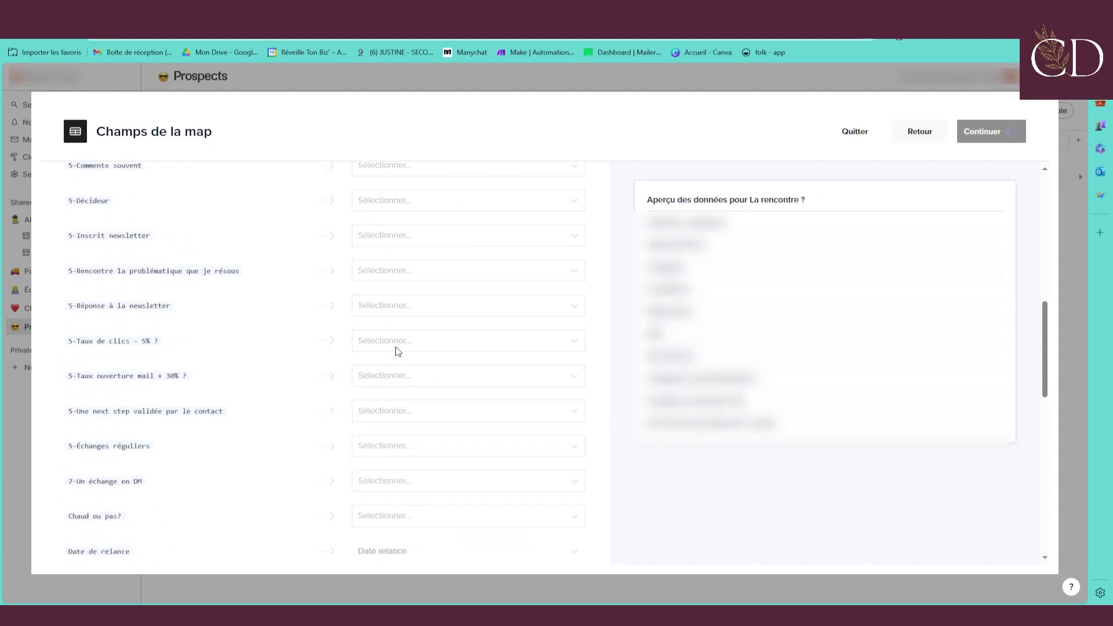
pyautogui.scroll(4, 398, 351)
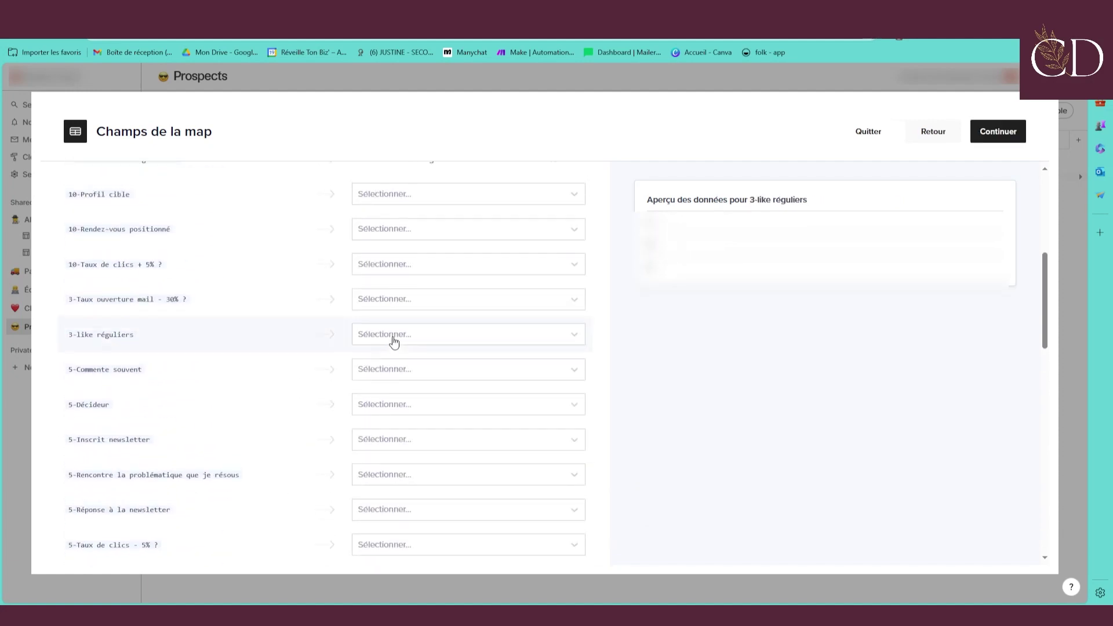
pyautogui.scroll(3, 394, 342)
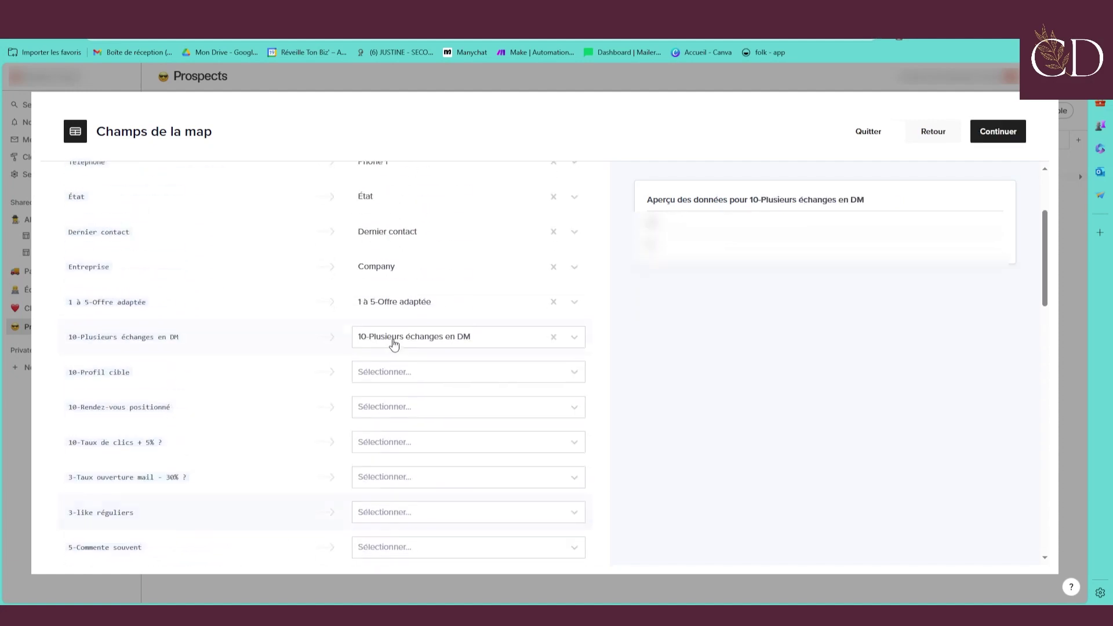
# Add the incoming column 10-Profil cible as a new destination field in the import mapping
pyautogui.click(382, 376)
pyautogui.scroll(-6, 397, 460)
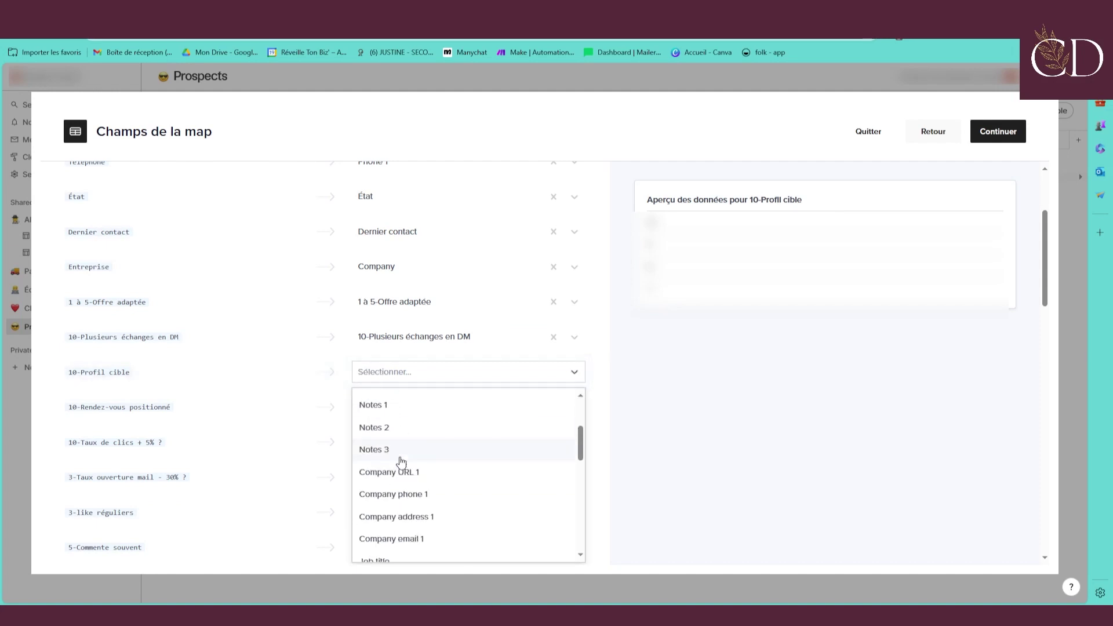
pyautogui.scroll(-5, 455, 440)
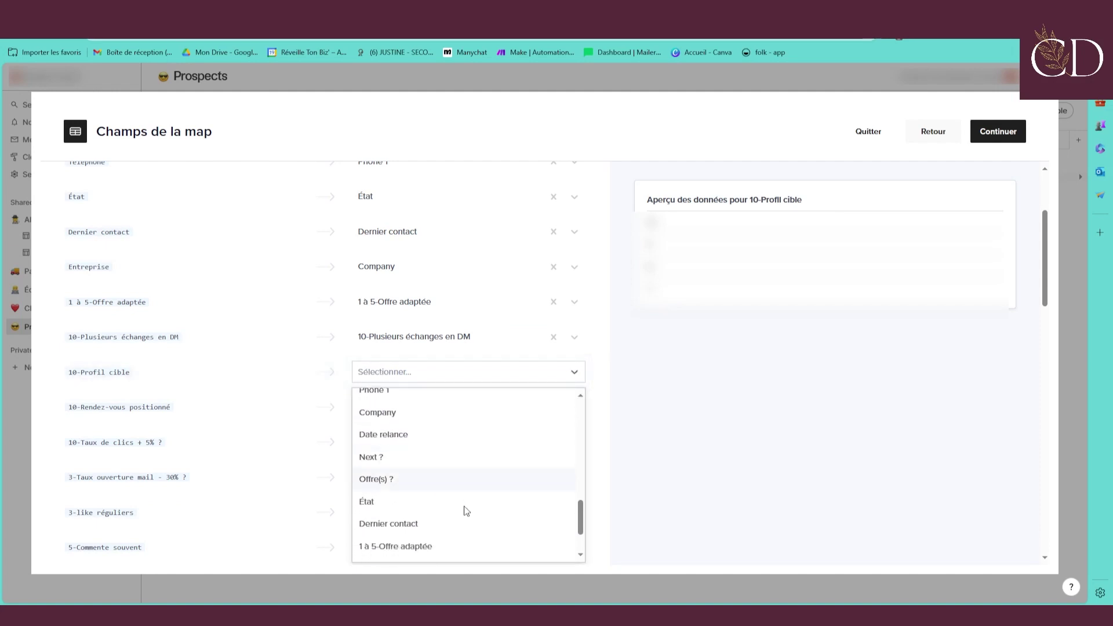
pyautogui.click(427, 551)
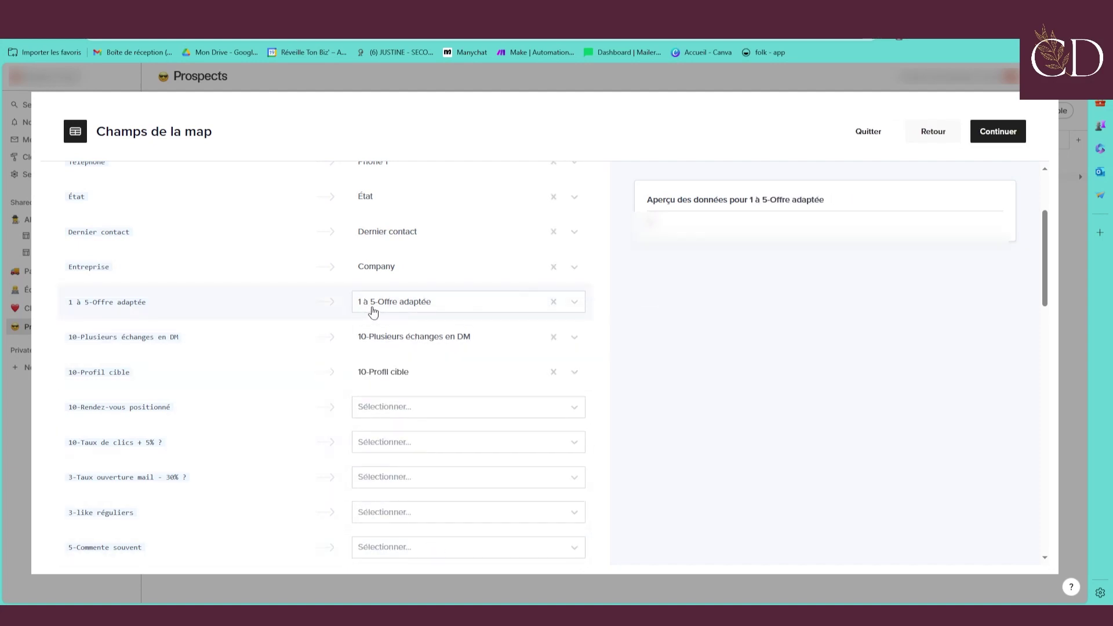
# Add the incoming column 10-Rendez-vous positionné as a new destination field in the import mapping
pyautogui.click(385, 412)
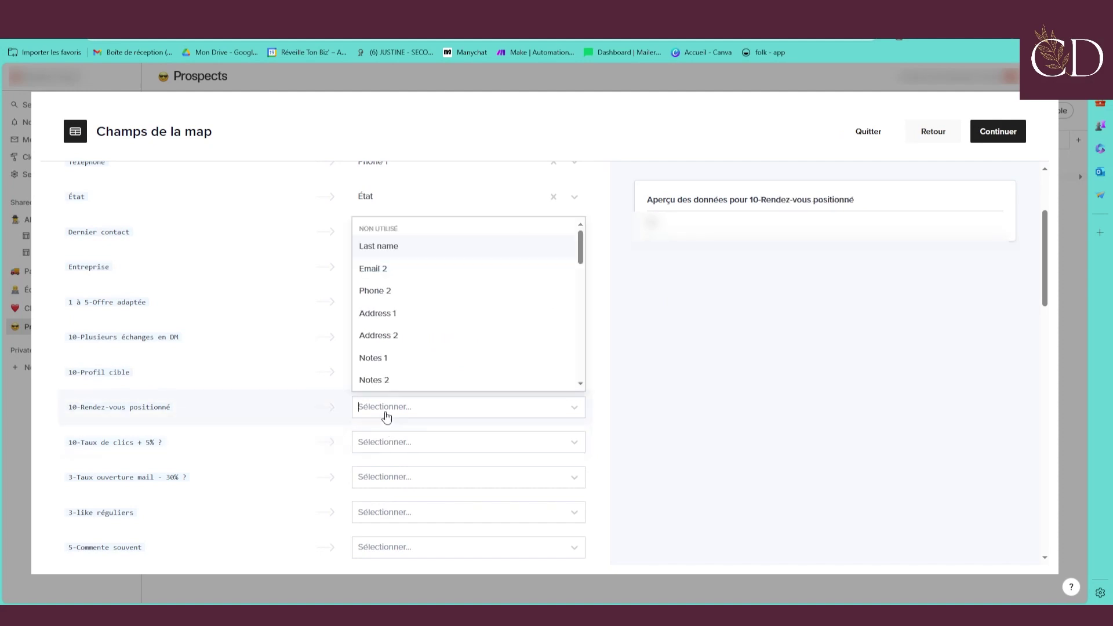
pyautogui.scroll(-5, 419, 371)
pyautogui.click(418, 374)
pyautogui.scroll(2, 411, 374)
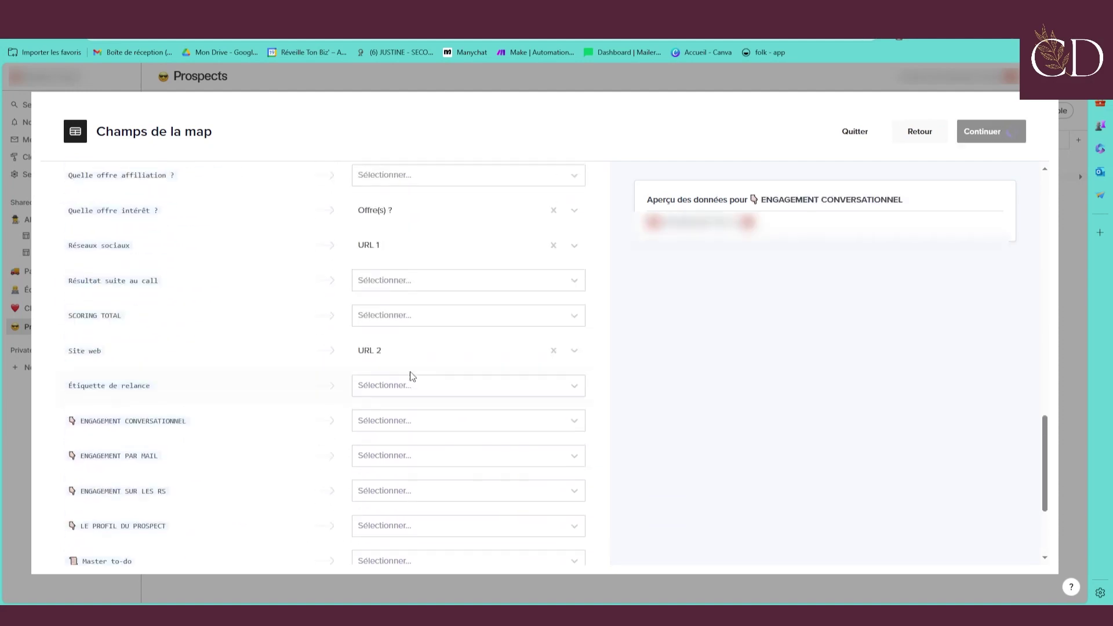
pyautogui.scroll(15, 410, 376)
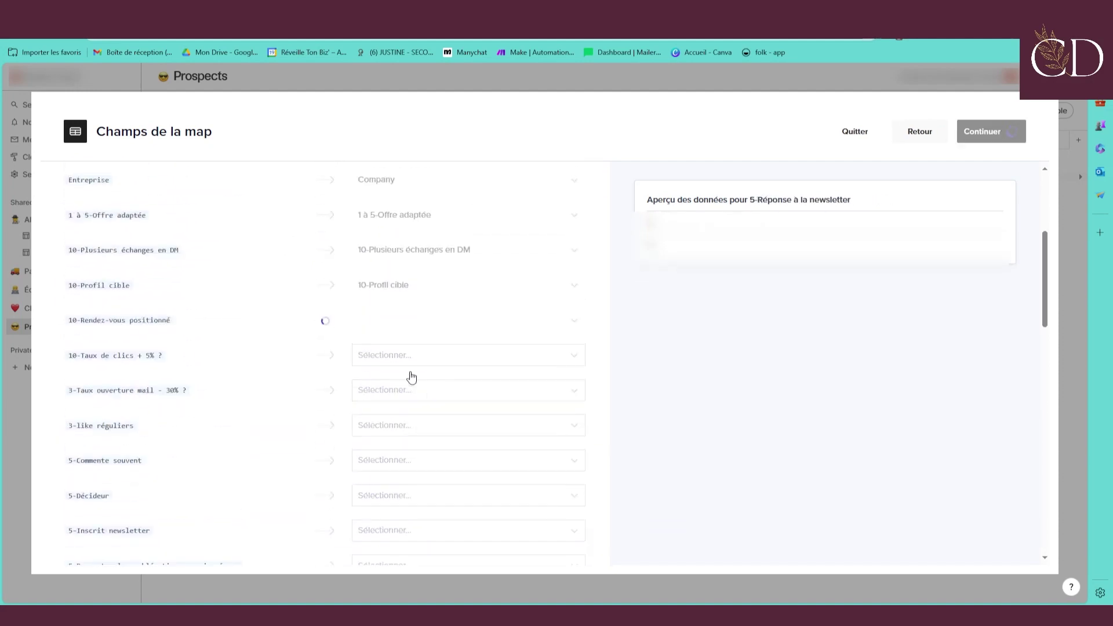
pyautogui.scroll(1, 412, 378)
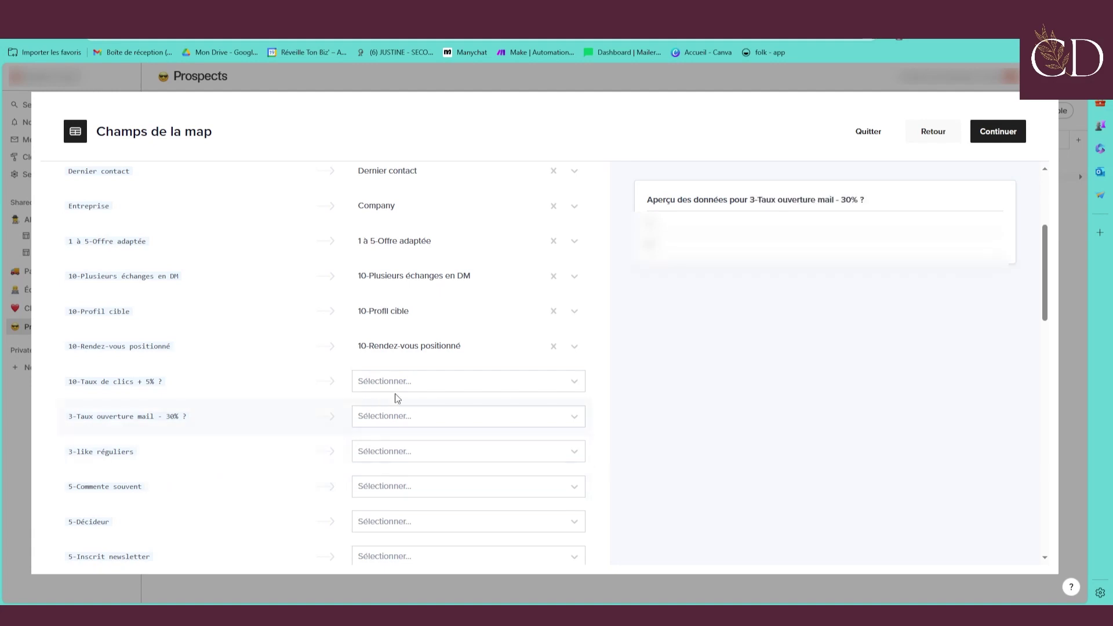
# Add the incoming columns 10-Taux de clics + 5% ? and 3-Taux ouverture mail - 30% ? as new destination fields
pyautogui.click(416, 387)
pyautogui.scroll(-8, 406, 323)
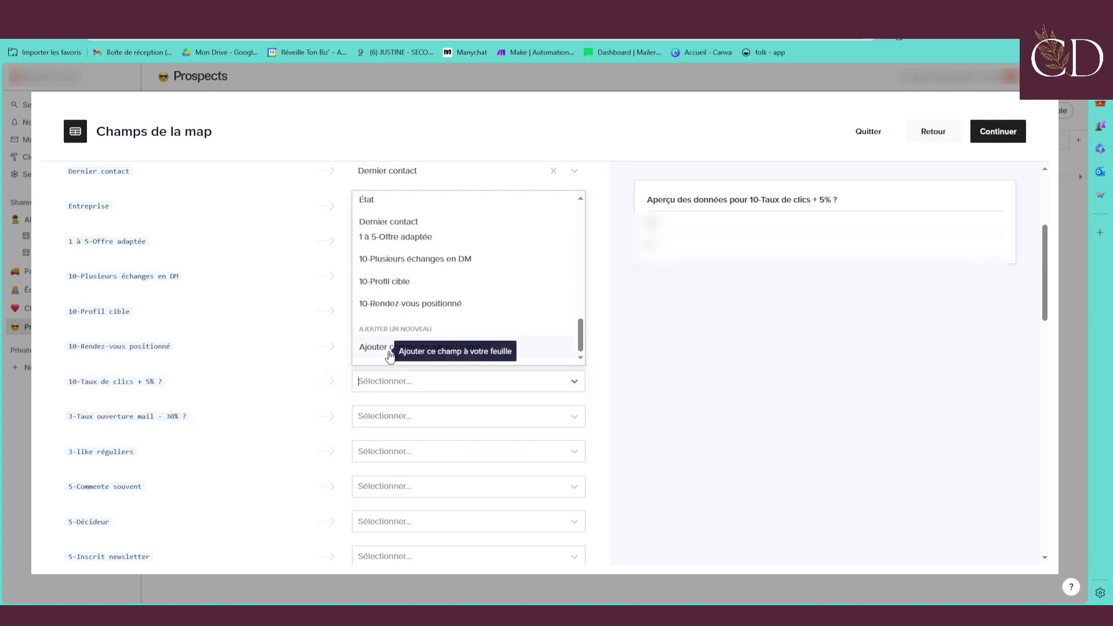
pyautogui.click(393, 355)
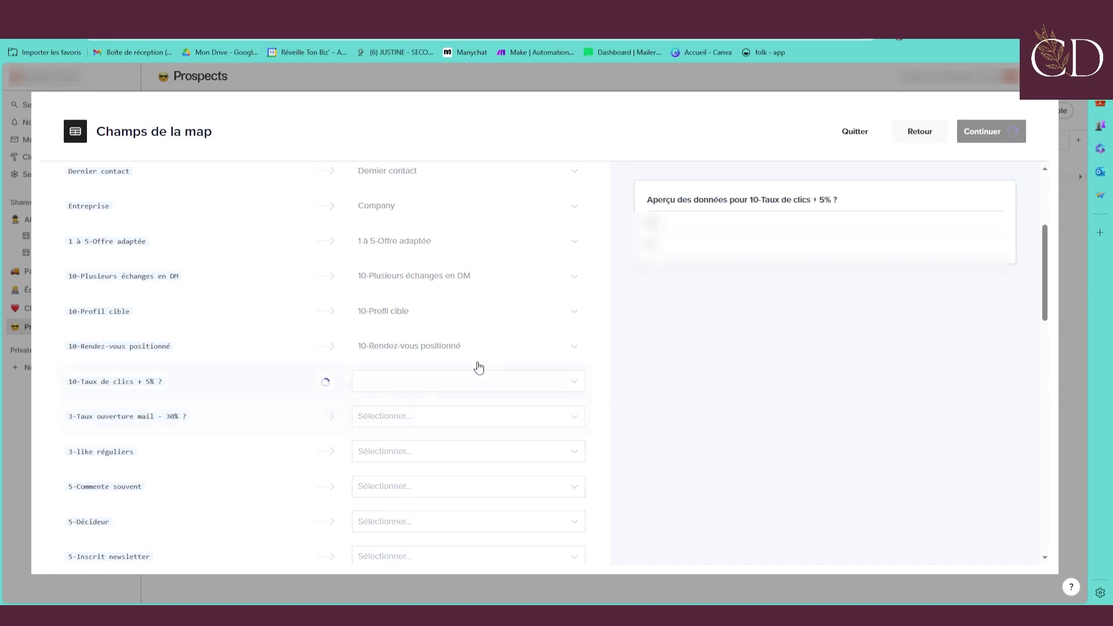
pyautogui.click(385, 417)
pyautogui.scroll(-8, 400, 371)
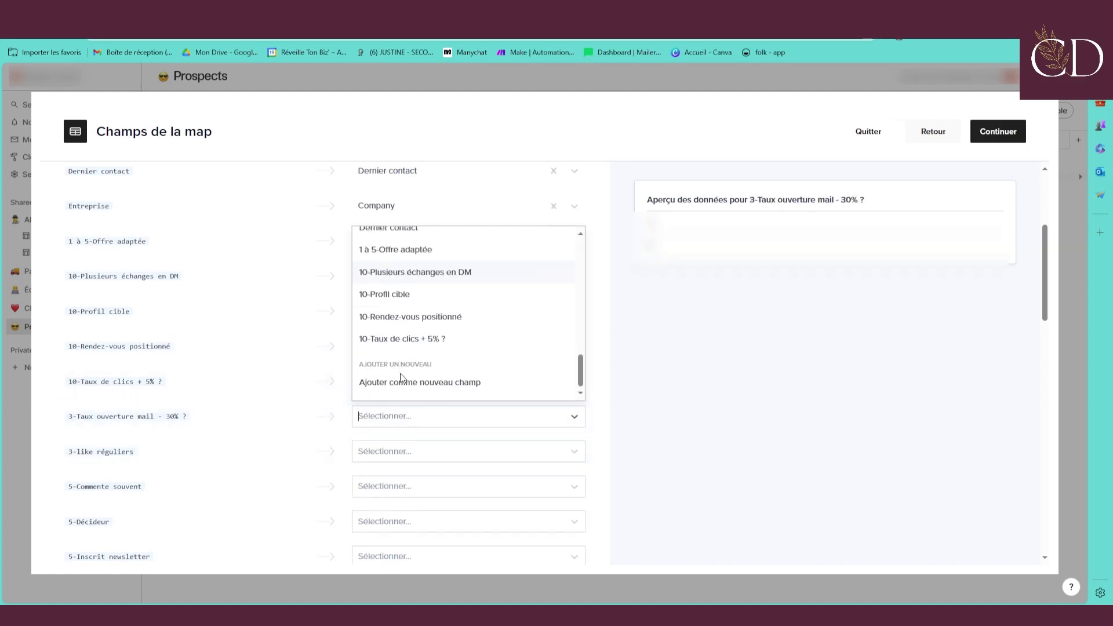
pyautogui.click(401, 383)
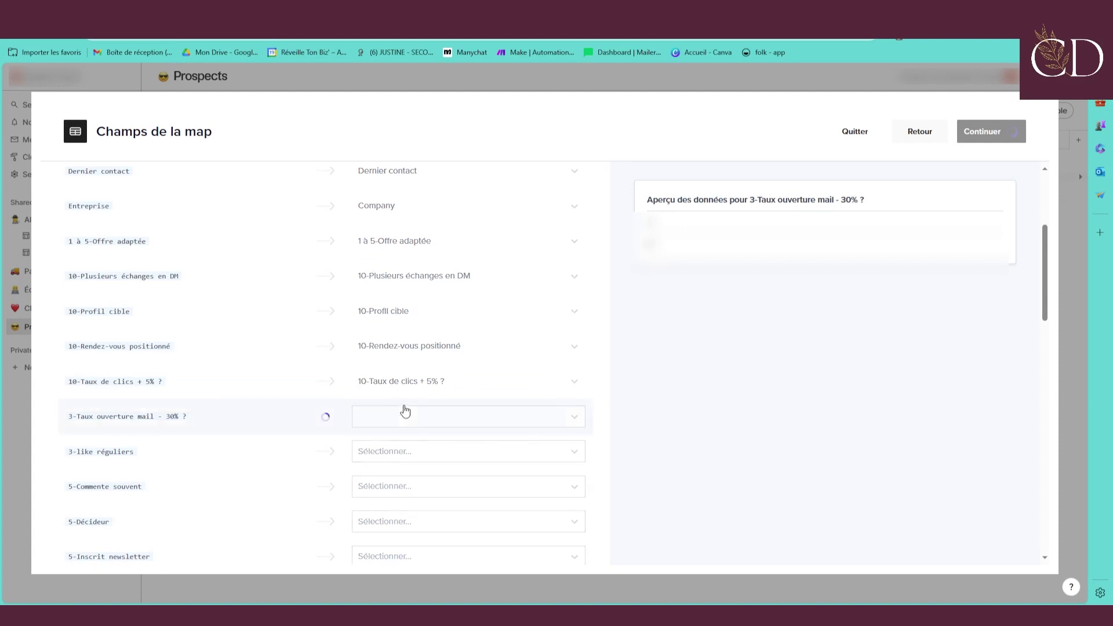
# Add the incoming column 3-like réguliers as a new destination field in the import mapping
pyautogui.scroll(-1, 406, 412)
pyautogui.click(376, 393)
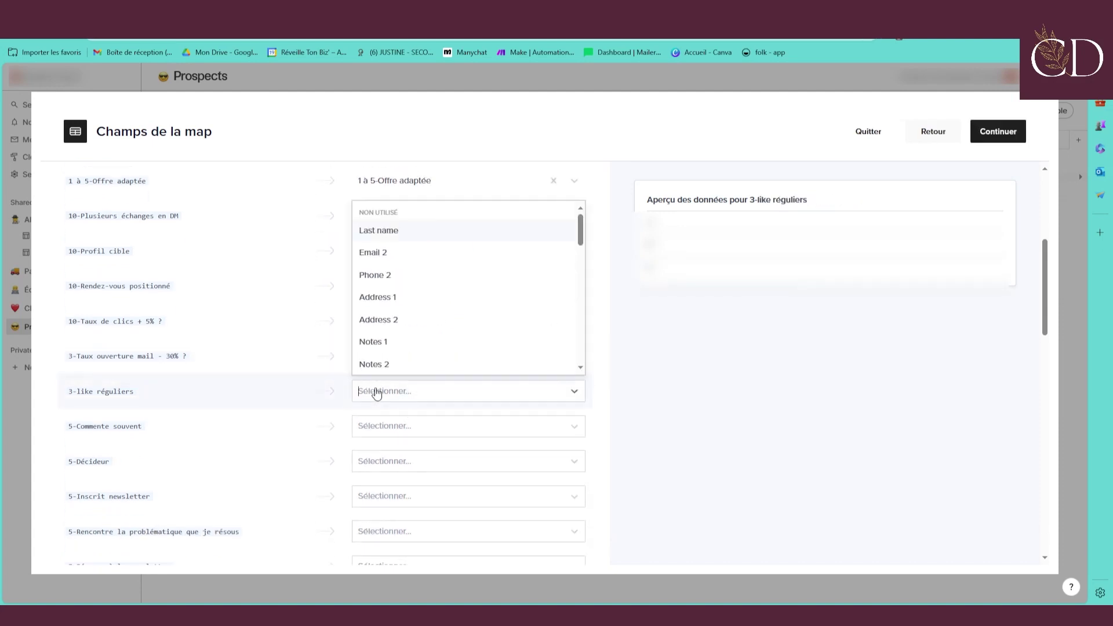
pyautogui.scroll(-10, 412, 351)
pyautogui.click(409, 364)
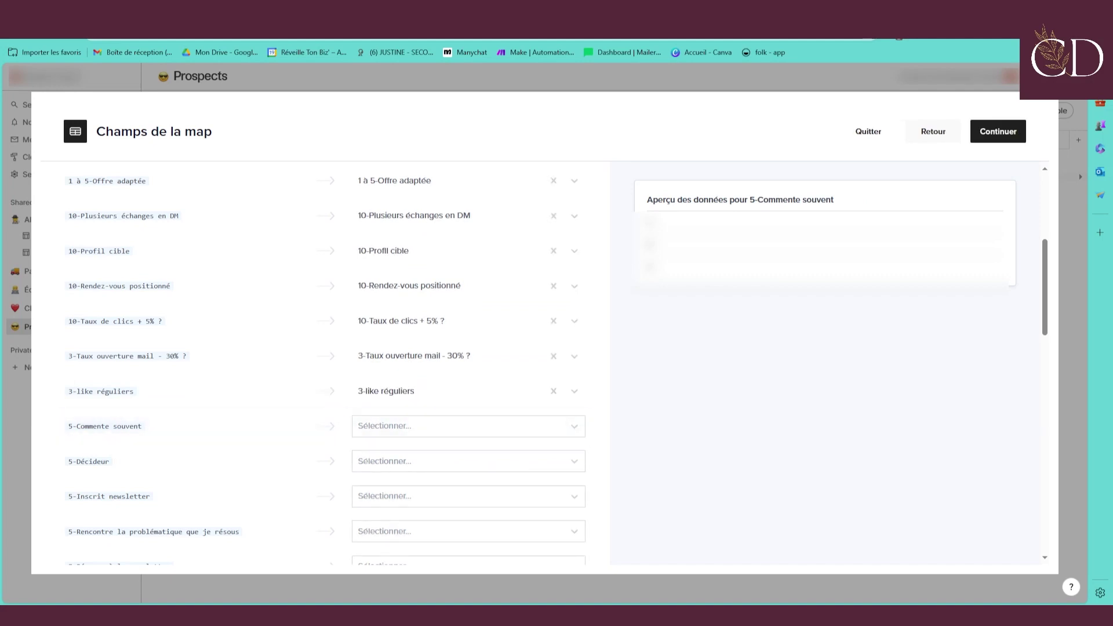
# Review the complete import mapping, including the incoming and destination field counters and the data previews for État and LE PROFIL DU PROSPECT
pyautogui.scroll(-15, 324, 365)
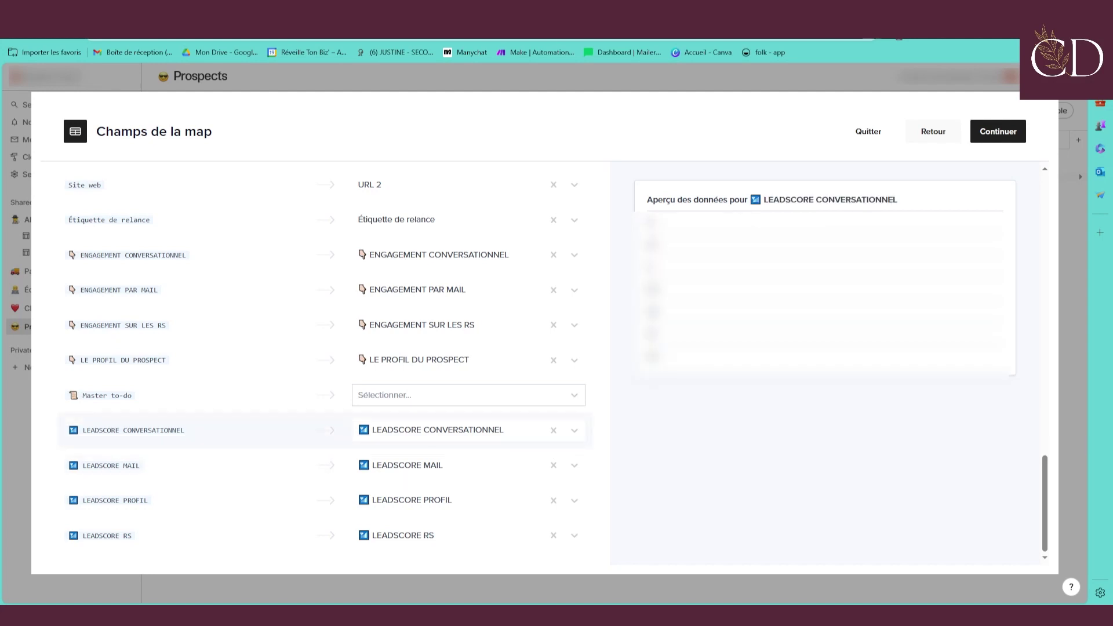
pyautogui.scroll(10, 324, 431)
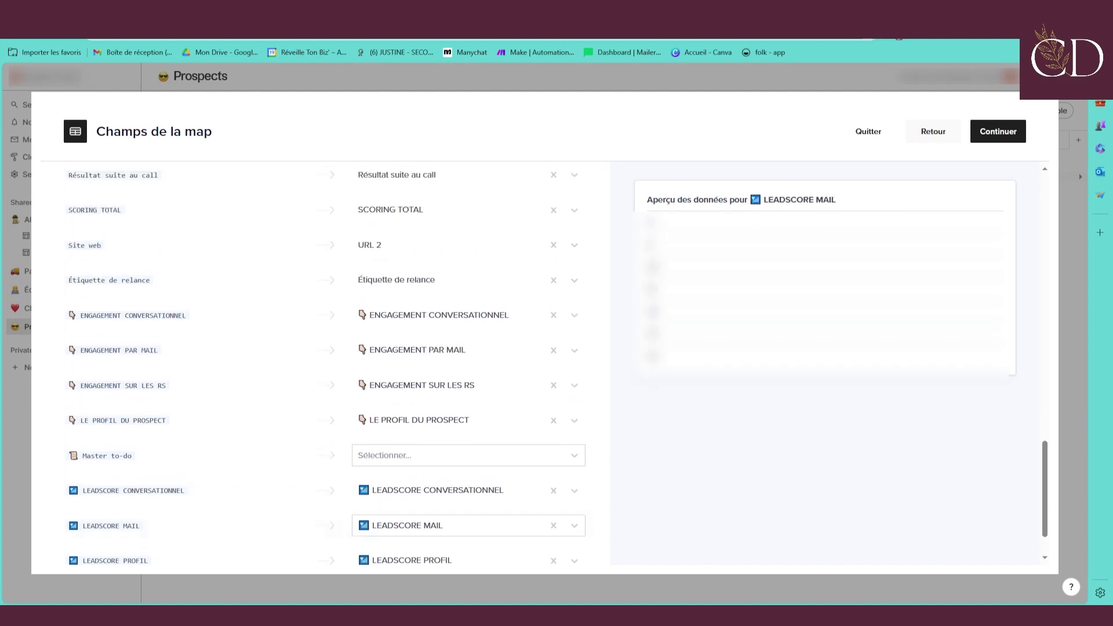
pyautogui.scroll(10, 325, 430)
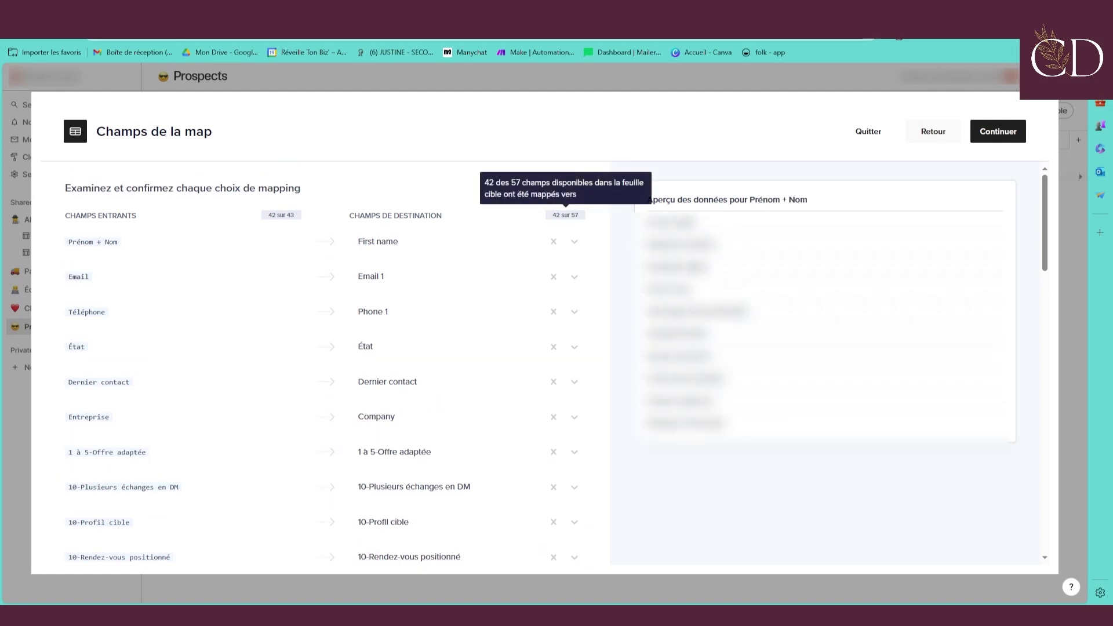
pyautogui.moveTo(281, 215)
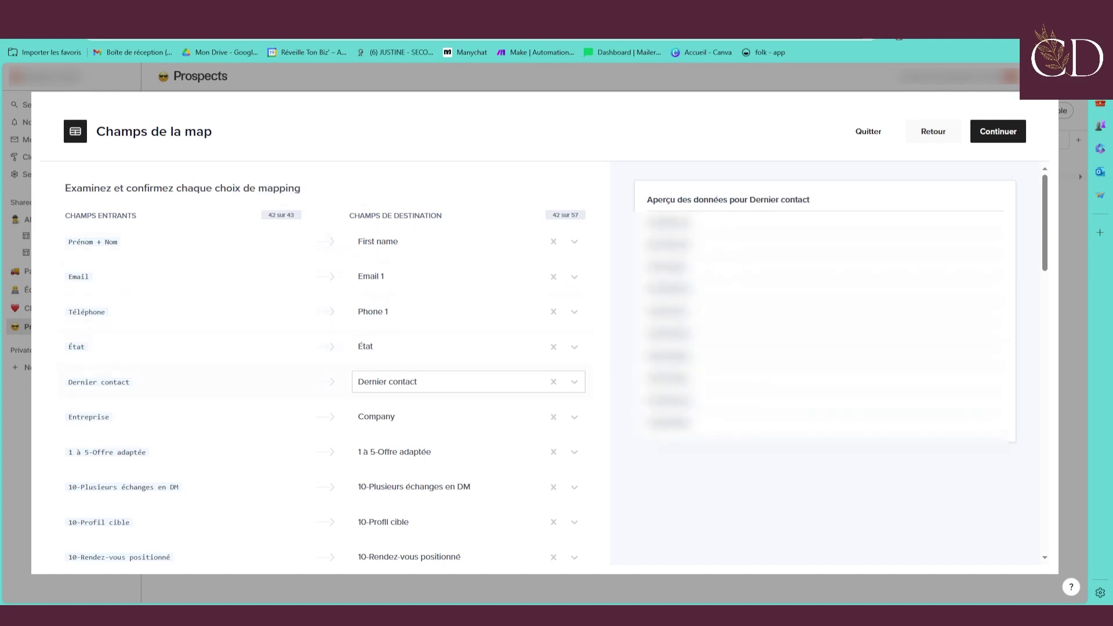
pyautogui.moveTo(566, 215)
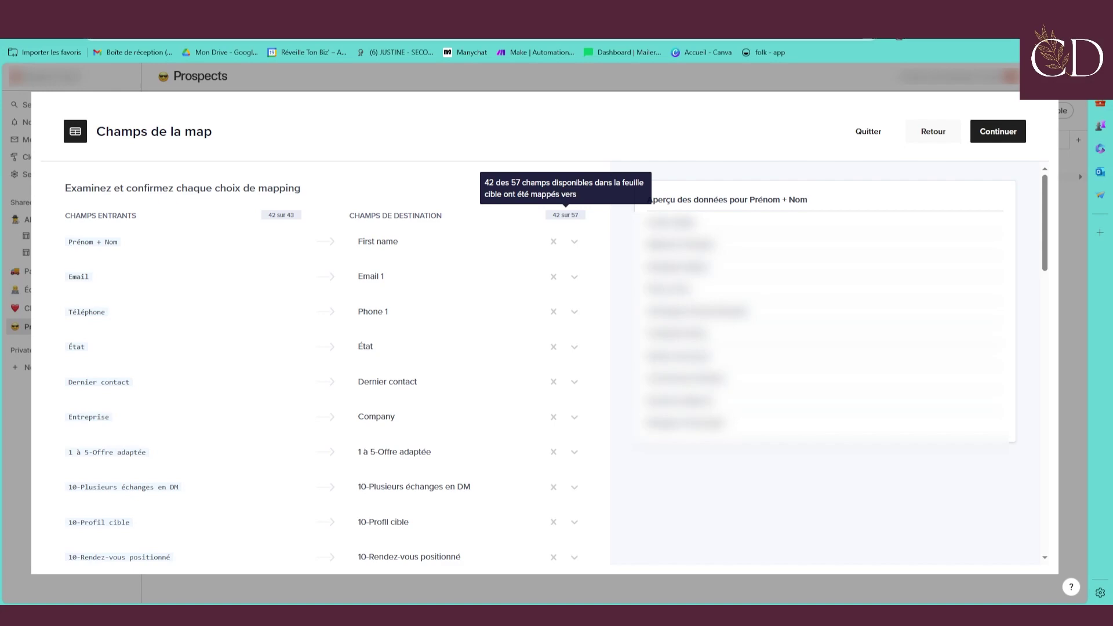
pyautogui.click(406, 346)
pyautogui.scroll(-6, 406, 346)
pyautogui.scroll(-10, 325, 364)
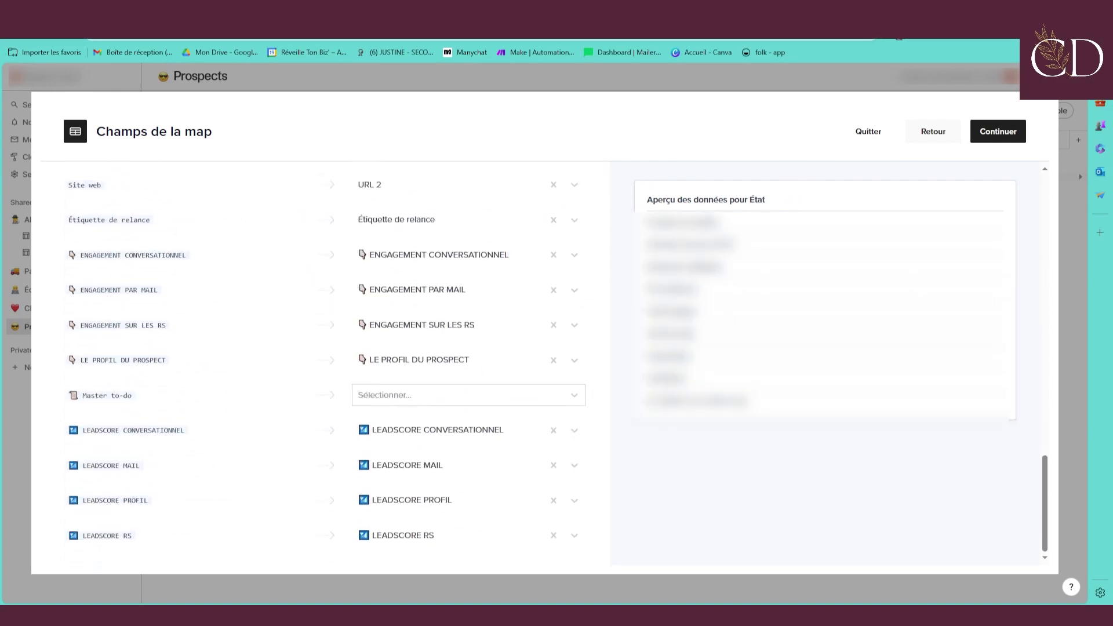
pyautogui.click(324, 360)
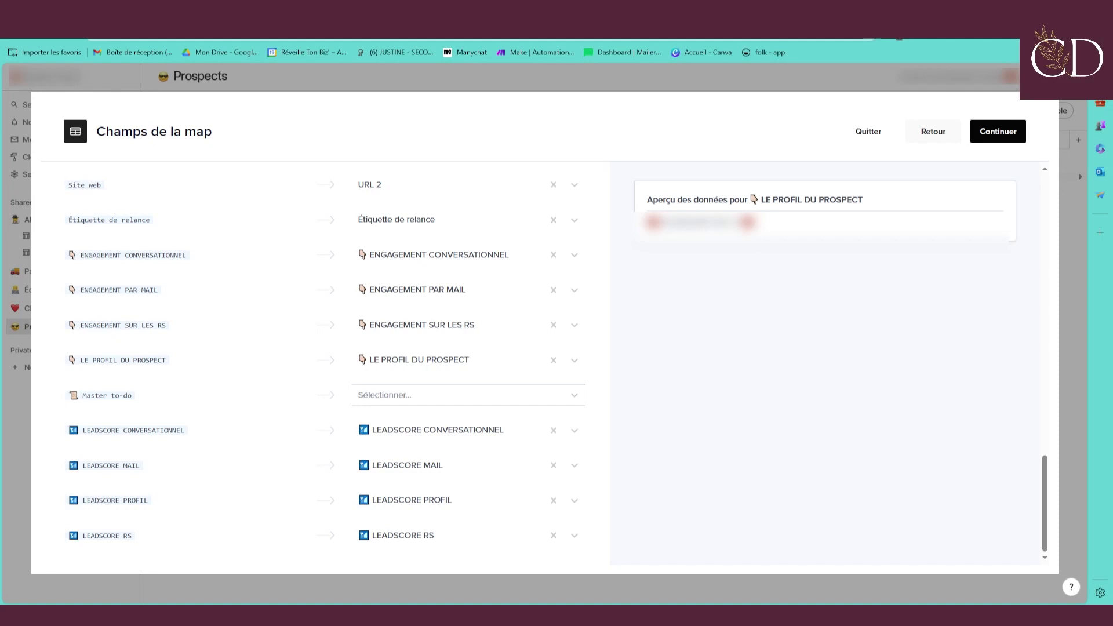
# Confirm the field mapping with Master to-do left unmapped, and import the contacts into the Prospects group
pyautogui.click(993, 134)
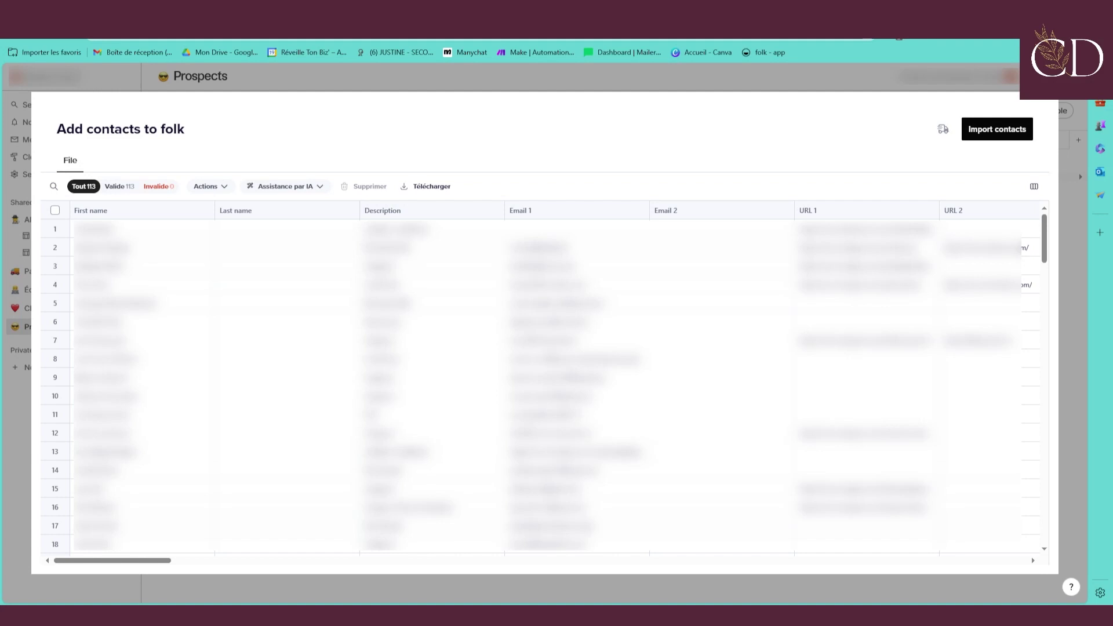
pyautogui.click(995, 130)
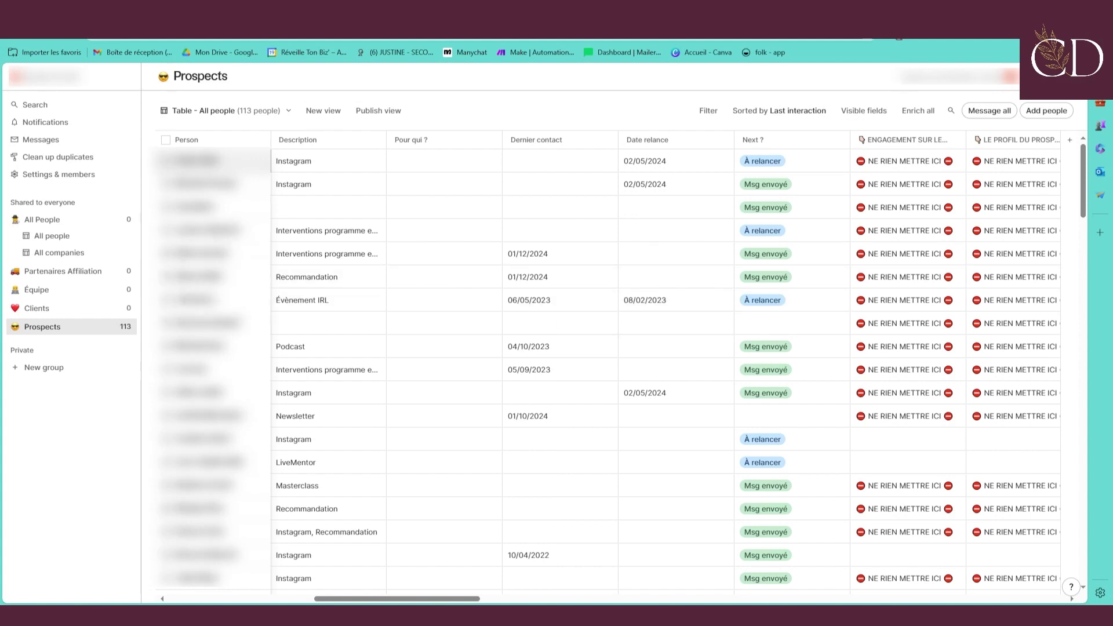
# Examine the imported columns of the Prospects table, from the engagement and LEADSCORE fields through the individual scoring criteria
pyautogui.hscroll(10, 665, 363)
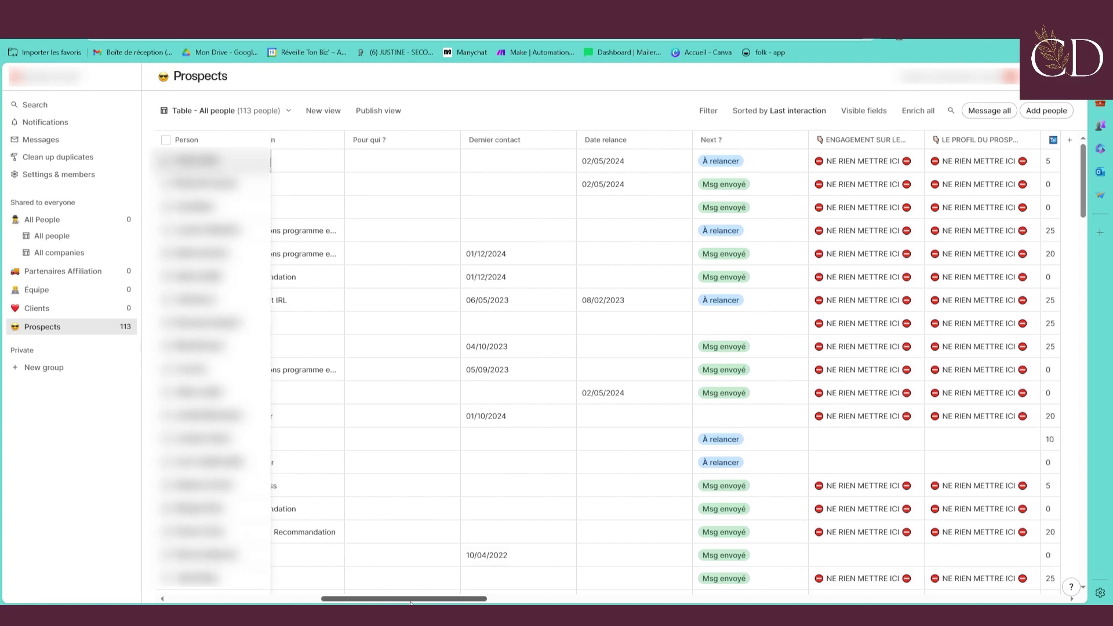
pyautogui.hscroll(3, 665, 362)
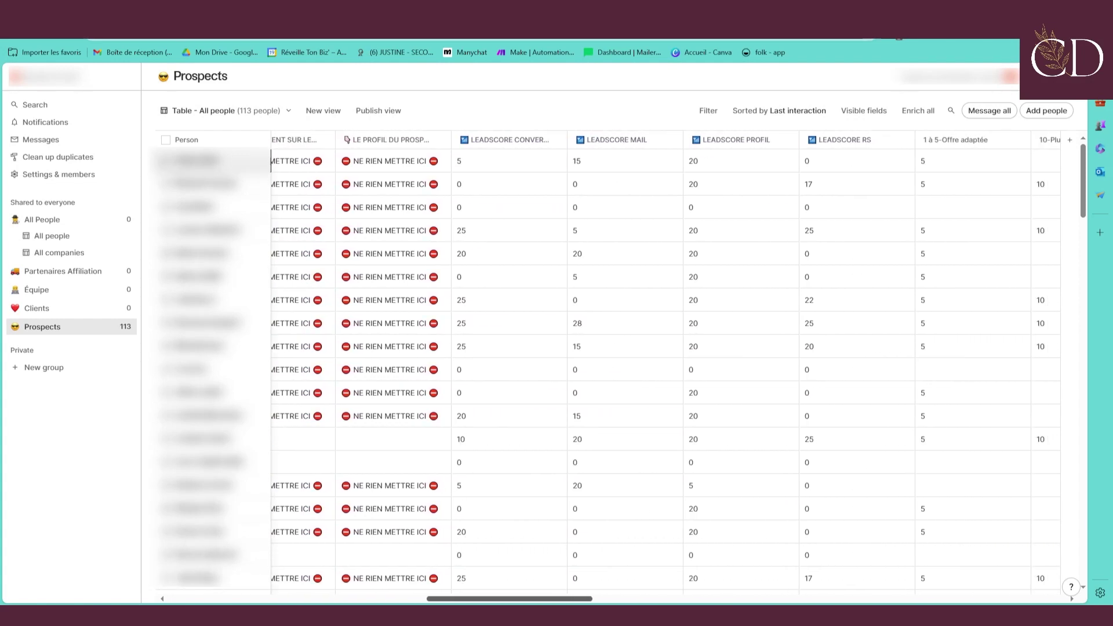
pyautogui.hscroll(10, 665, 363)
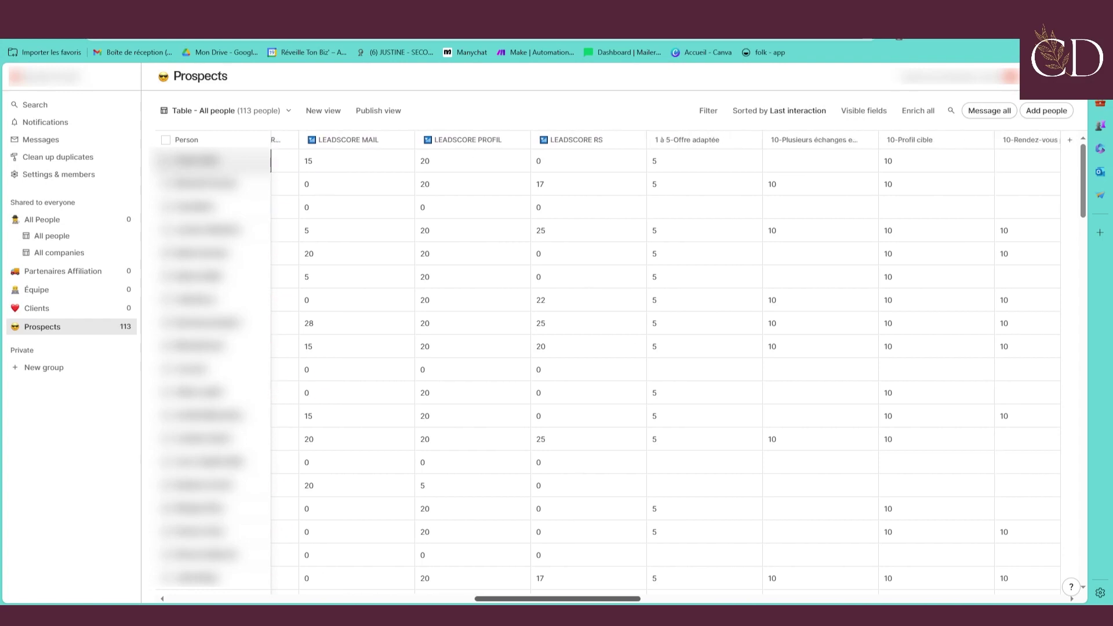
pyautogui.hscroll(10, 920, 591)
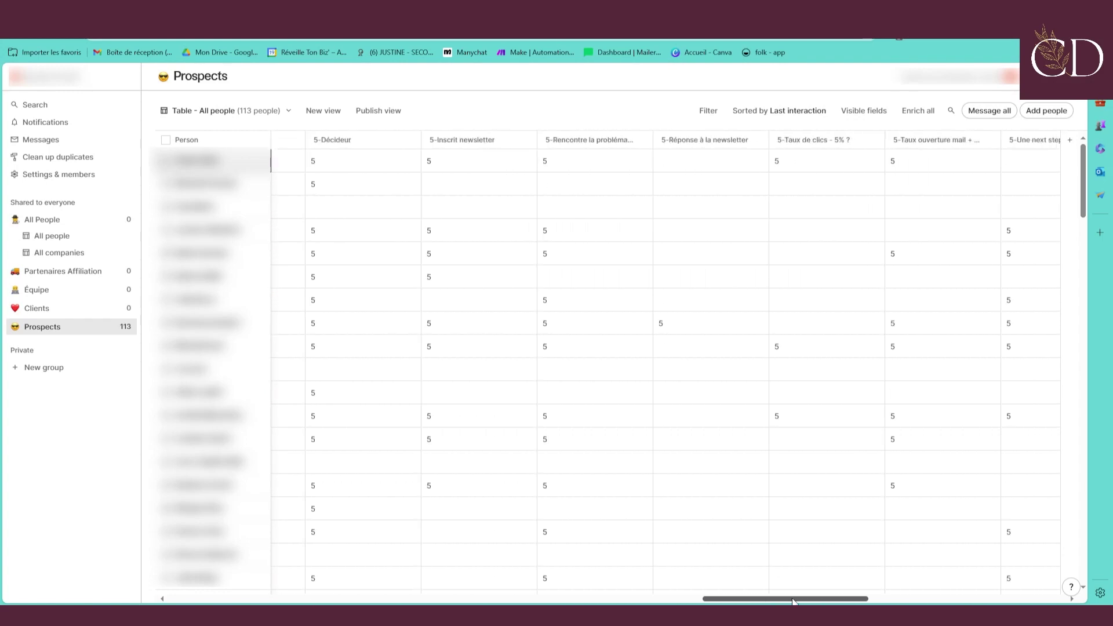
pyautogui.moveTo(920, 591); pyautogui.dragTo(581, 587)
pyautogui.hscroll(-5, 666, 366)
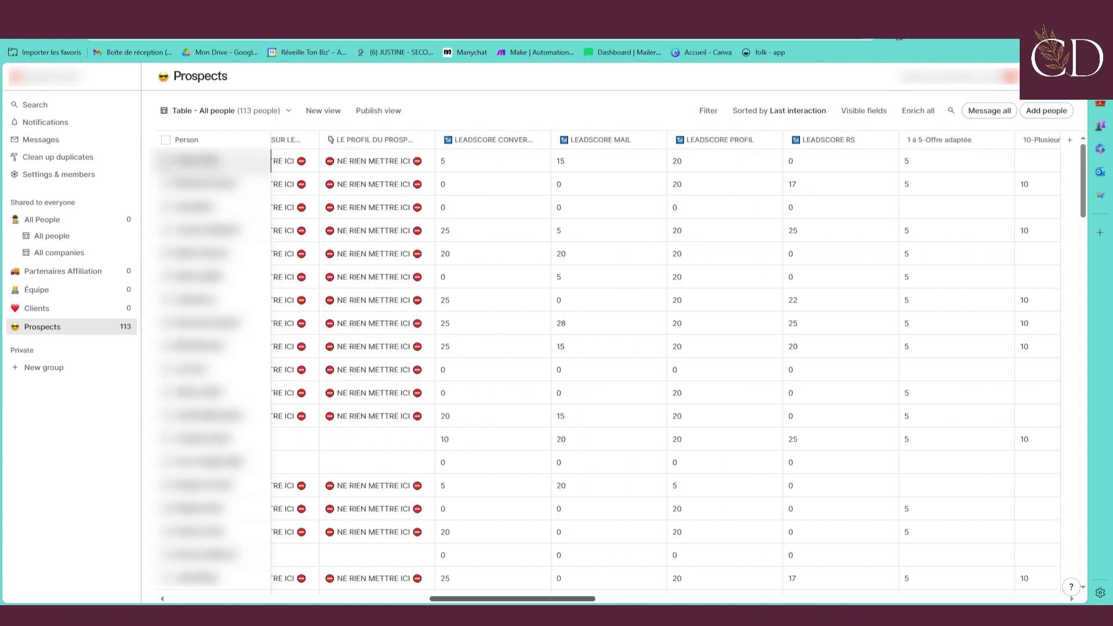
# Open the workspace's Messages overview
pyautogui.click(40, 139)
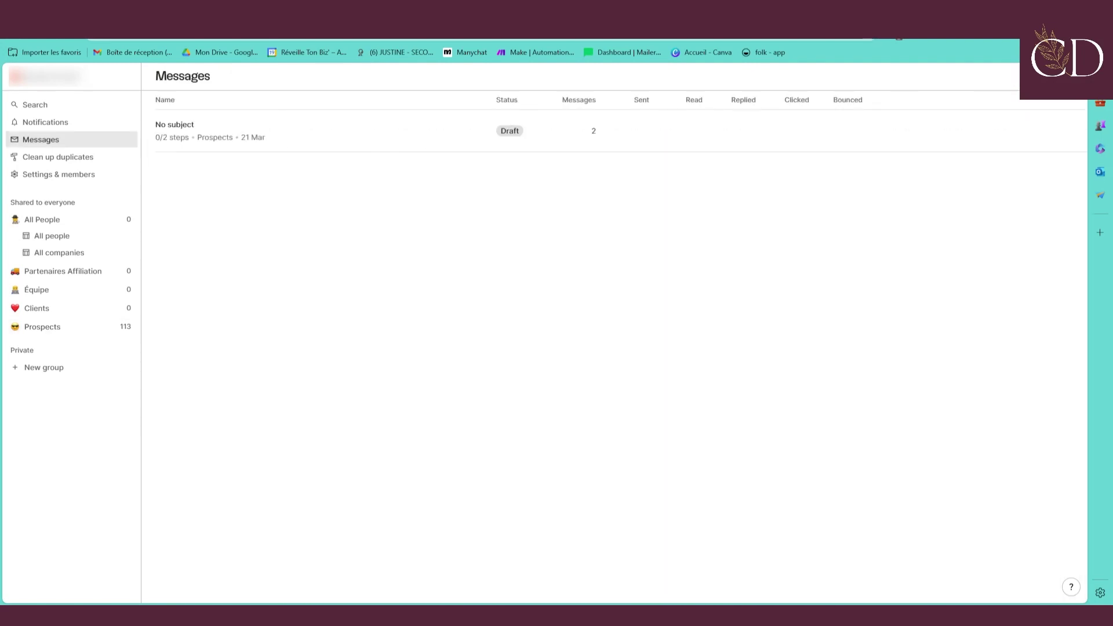